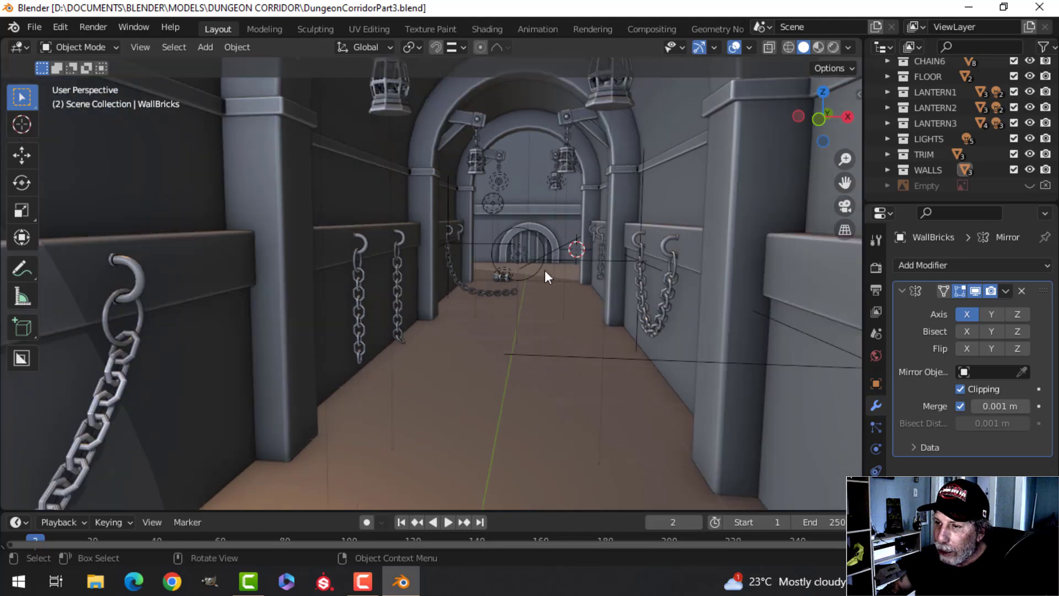
# Step: Add a single centred vertical loop cut to the back wall behind the arched gate
pyautogui.scroll(3, 528, 294)
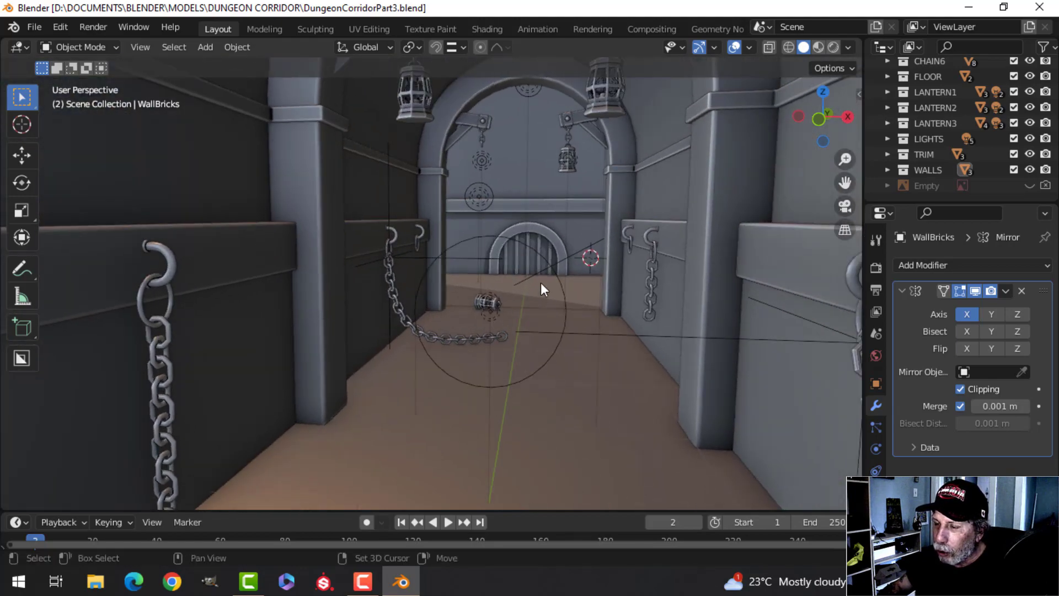
pyautogui.moveTo(541, 284); pyautogui.dragTo(532, 343, button='middle')
pyautogui.scroll(2, 509, 329)
pyautogui.click(533, 229)
pyautogui.press('Tab')
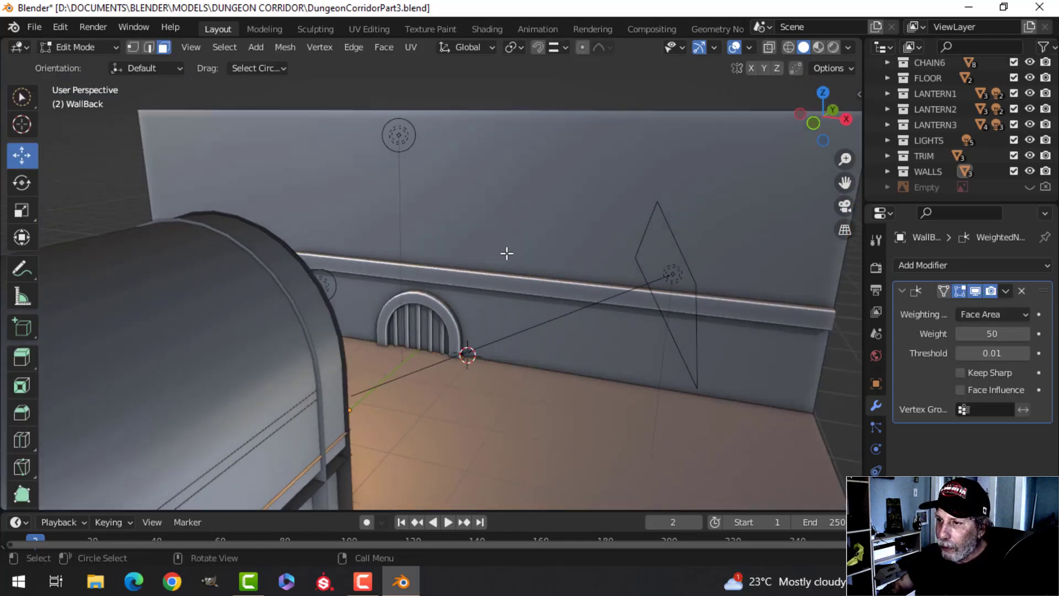
pyautogui.moveTo(507, 253); pyautogui.dragTo(458, 283, button='middle')
pyautogui.press('Tab')
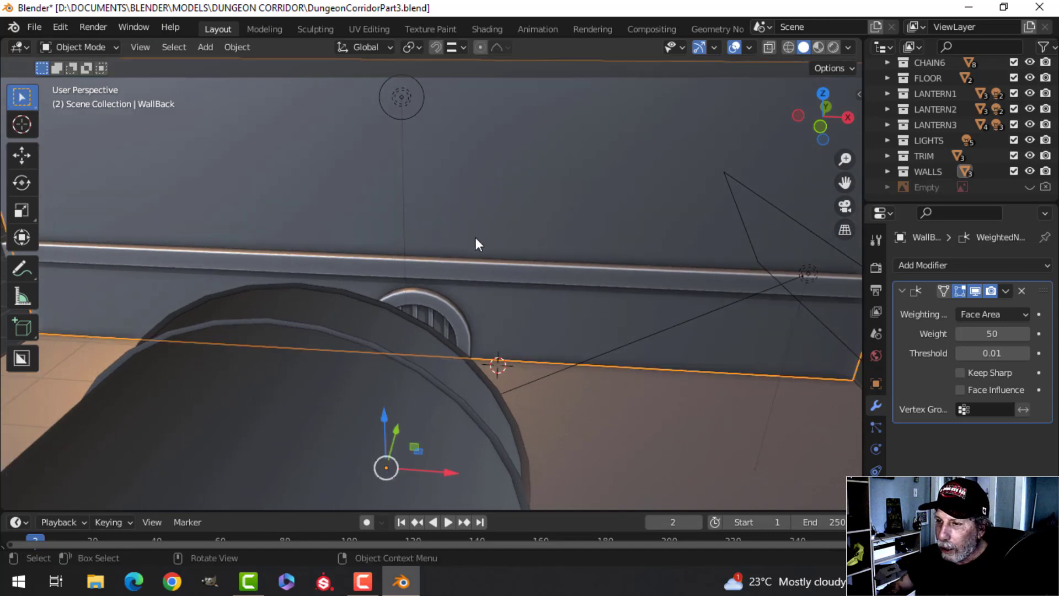
pyautogui.press('Tab')
pyautogui.hotkey('ctrl', 'r')
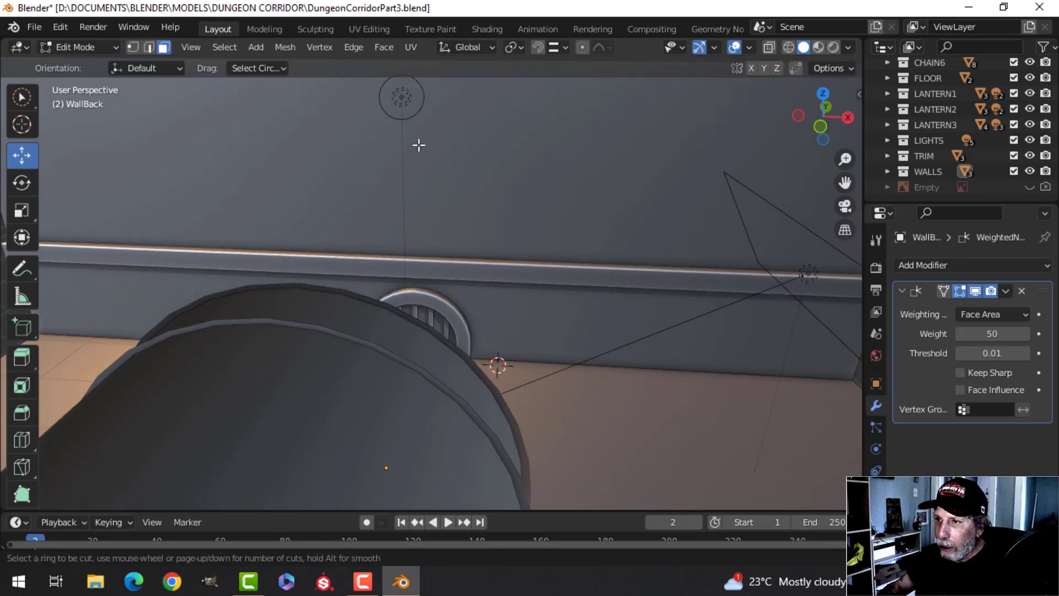
pyautogui.click(421, 77)
pyautogui.rightClick(420, 78)
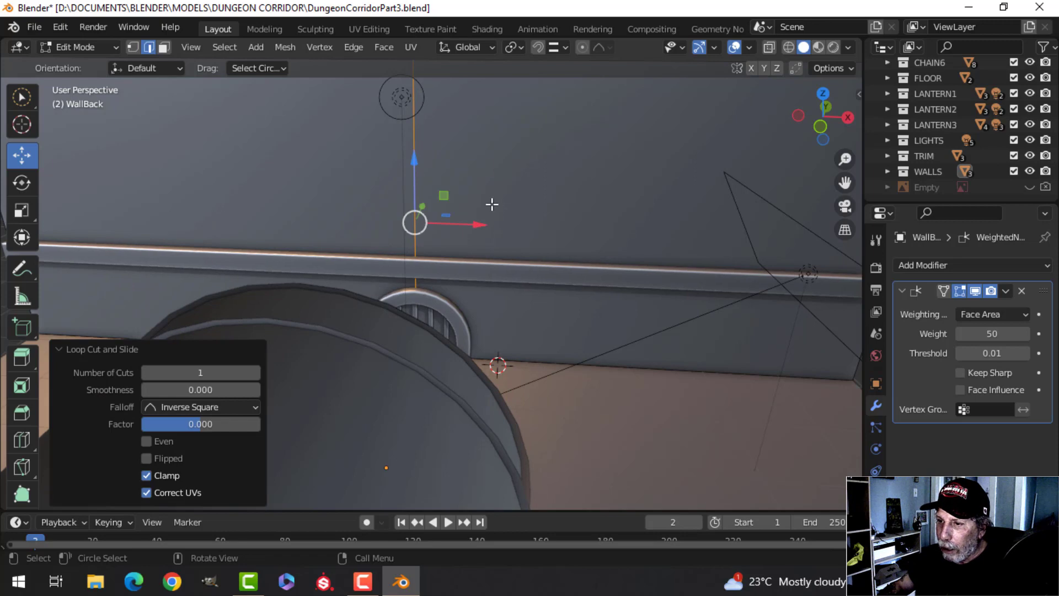
# Step: Bevel the centre loop of the back wall into two widely spaced vertical edges on either side of the arched gate
pyautogui.moveTo(492, 204); pyautogui.dragTo(546, 250, button='middle')
pyautogui.hotkey('ctrl', 'b')
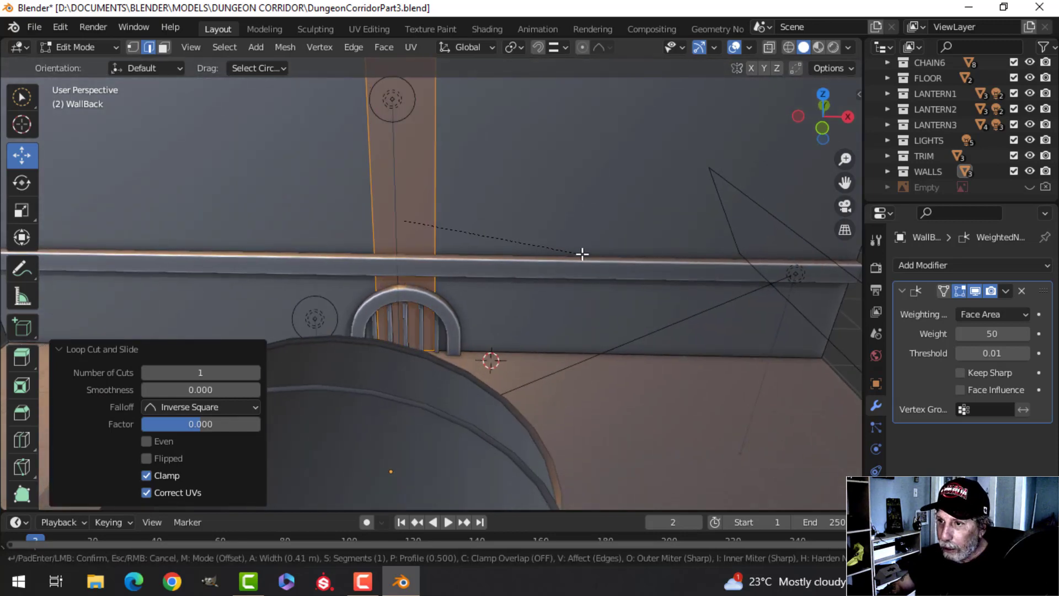
pyautogui.click(710, 245)
pyautogui.hotkey('alt', 'a')
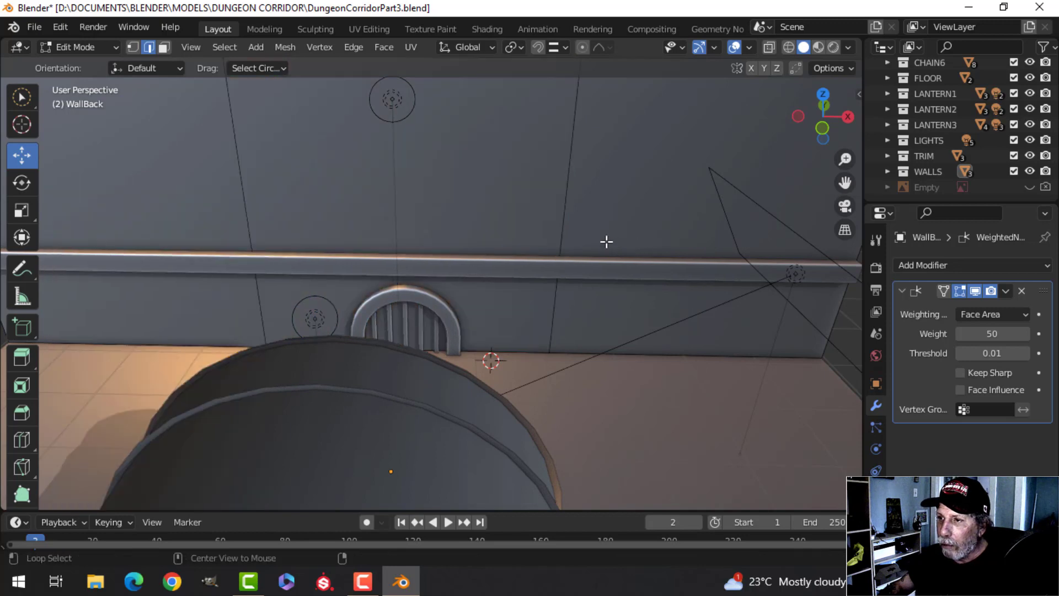
# Step: Bevel both vertical edges on the back wall by about 0.525 m into two pillar-wide strips
pyautogui.keyDown('shift'); pyautogui.click(247, 193); pyautogui.keyUp('shift')
pyautogui.keyDown('shift'); pyautogui.moveTo(579, 242); pyautogui.dragTo(568, 249, button='middle'); pyautogui.keyUp('shift')
pyautogui.hotkey('ctrl', 'b')
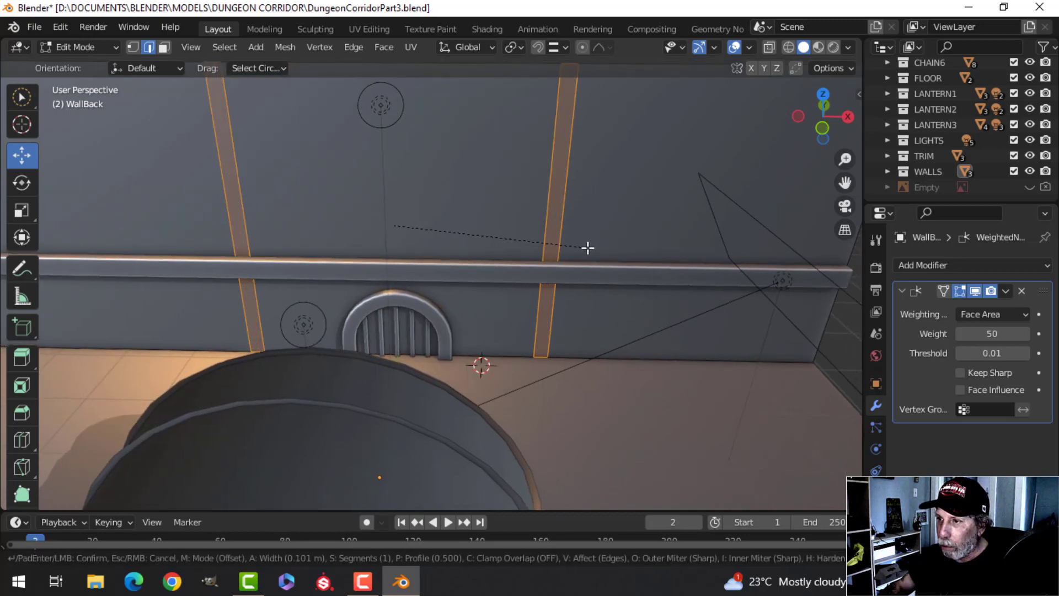
pyautogui.click(618, 245)
# Step: Extrude the two vertical strips about 0.37 m into the room to form pillars
pyautogui.moveTo(558, 253); pyautogui.dragTo(577, 286, button='middle')
pyautogui.press('e')
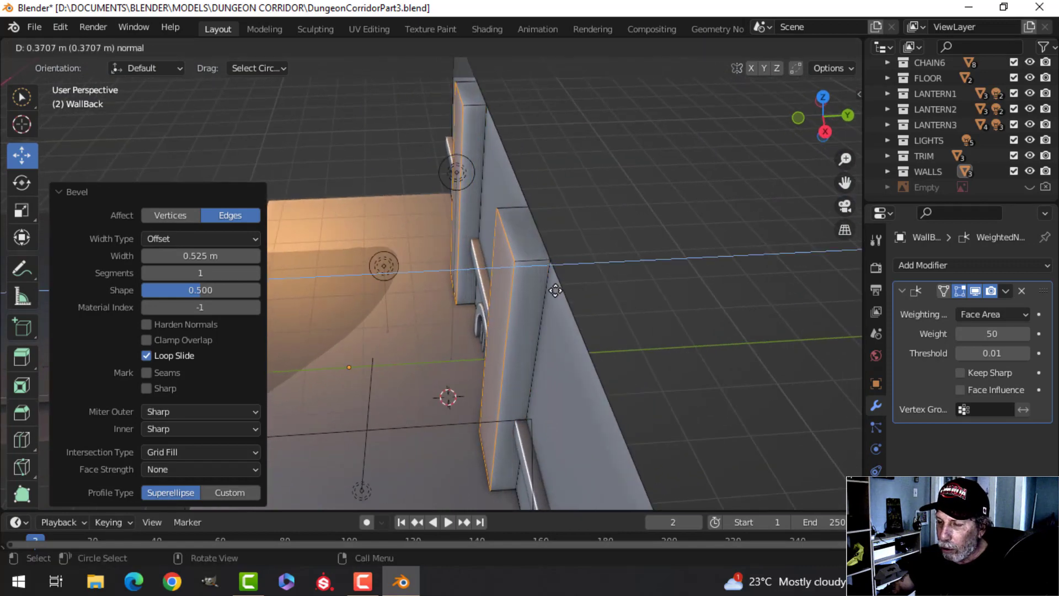
pyautogui.click(555, 290)
pyautogui.moveTo(555, 290); pyautogui.dragTo(258, 174, button='middle')
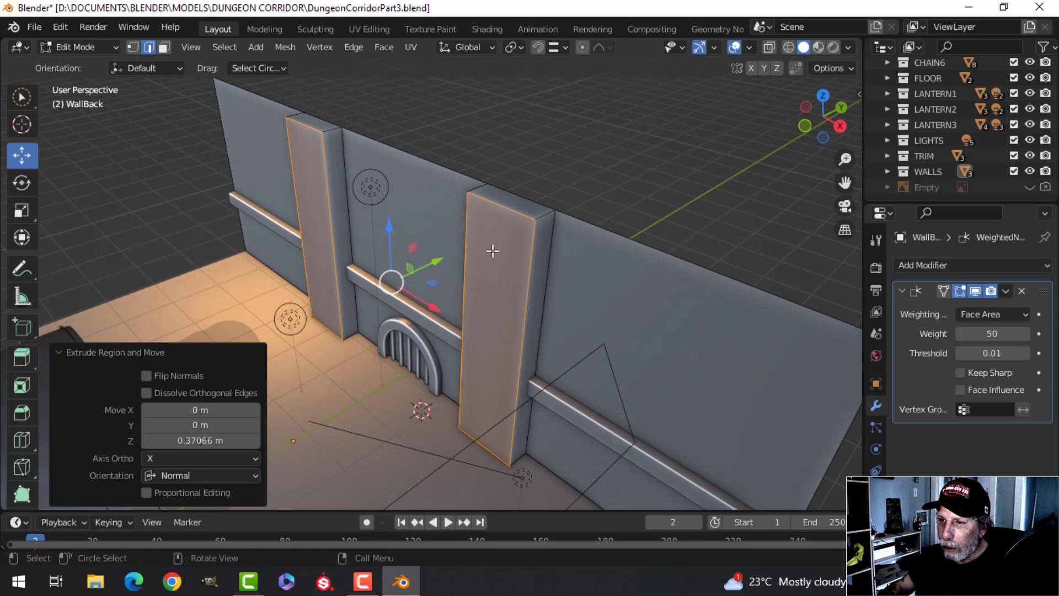
pyautogui.hotkey('alt', 'a')
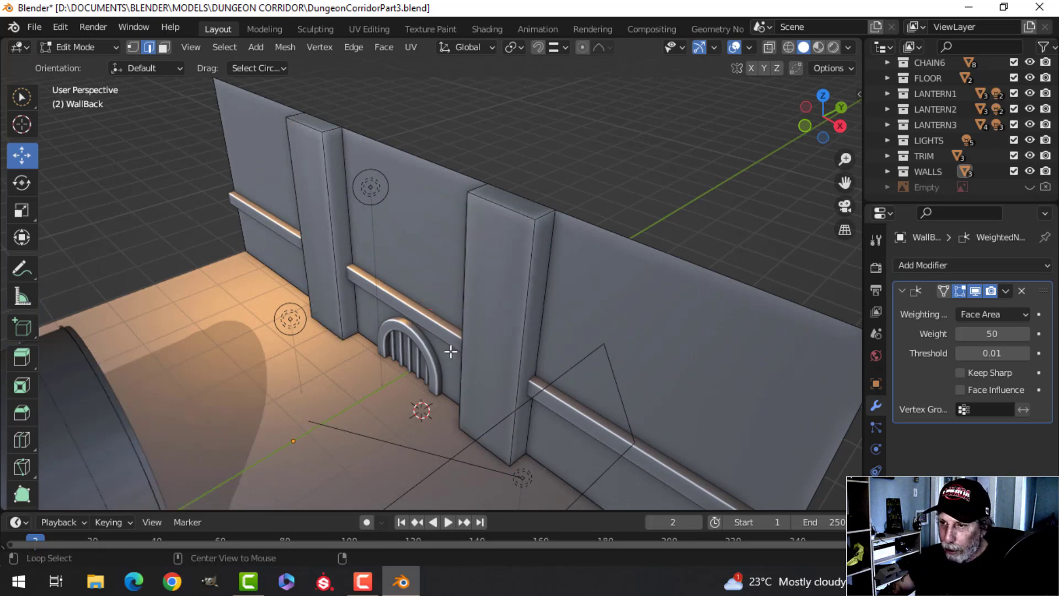
pyautogui.moveTo(523, 297); pyautogui.dragTo(487, 309, button='middle')
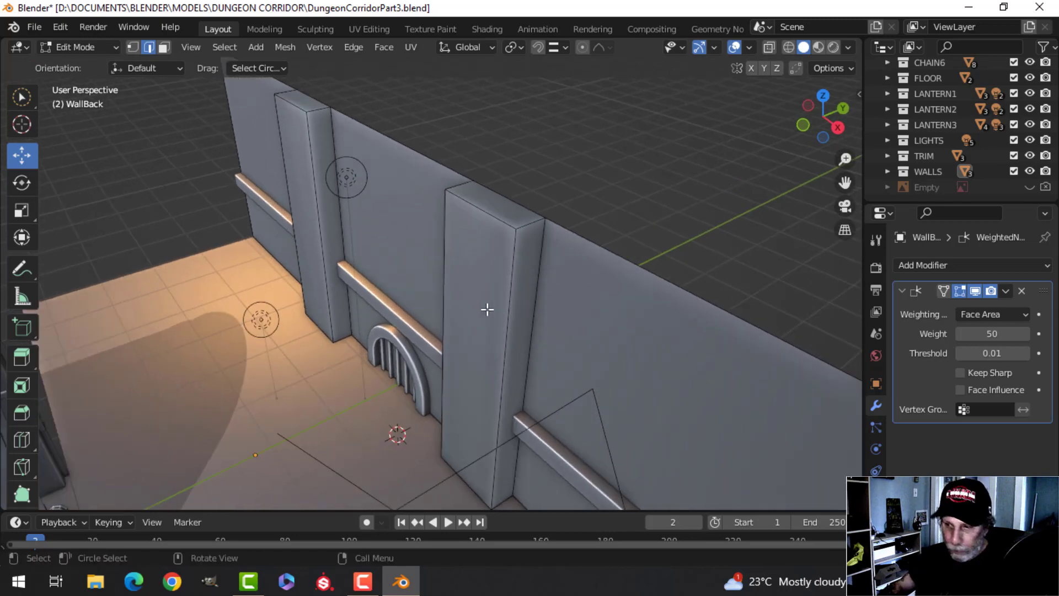
# Step: Delete the top cap faces of both pillars
pyautogui.click(494, 200)
pyautogui.keyDown('shift'); pyautogui.click(314, 104); pyautogui.keyUp('shift')
pyautogui.press('x')
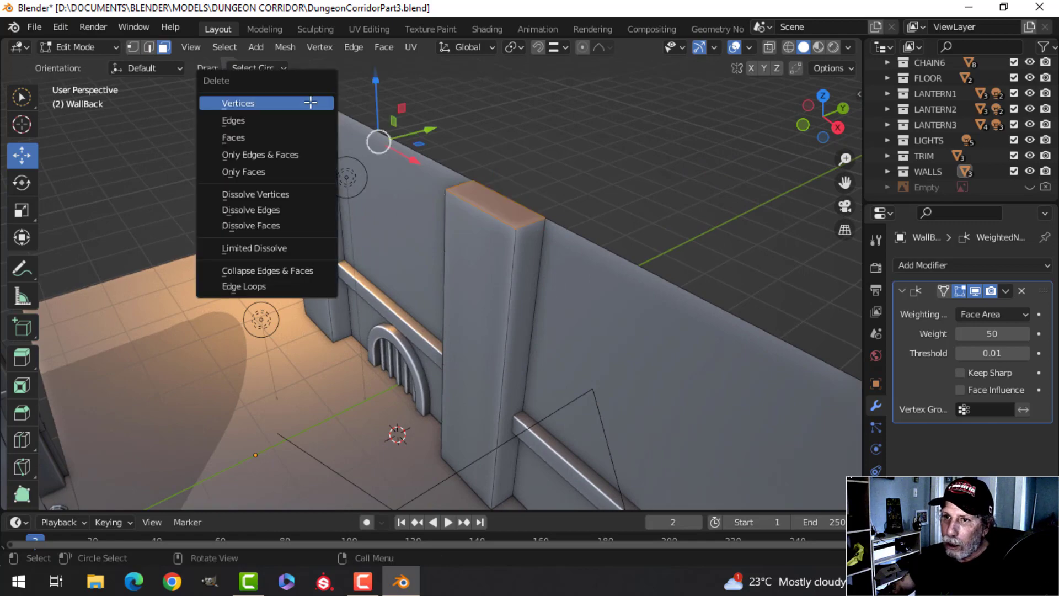
pyautogui.click(289, 139)
# Step: Delete the bottom cap faces of both pillars beneath the floor
pyautogui.moveTo(595, 328); pyautogui.dragTo(479, 311, button='middle')
pyautogui.click(426, 372)
pyautogui.keyDown('shift'); pyautogui.moveTo(426, 373); pyautogui.dragTo(430, 319, button='middle'); pyautogui.keyUp('shift')
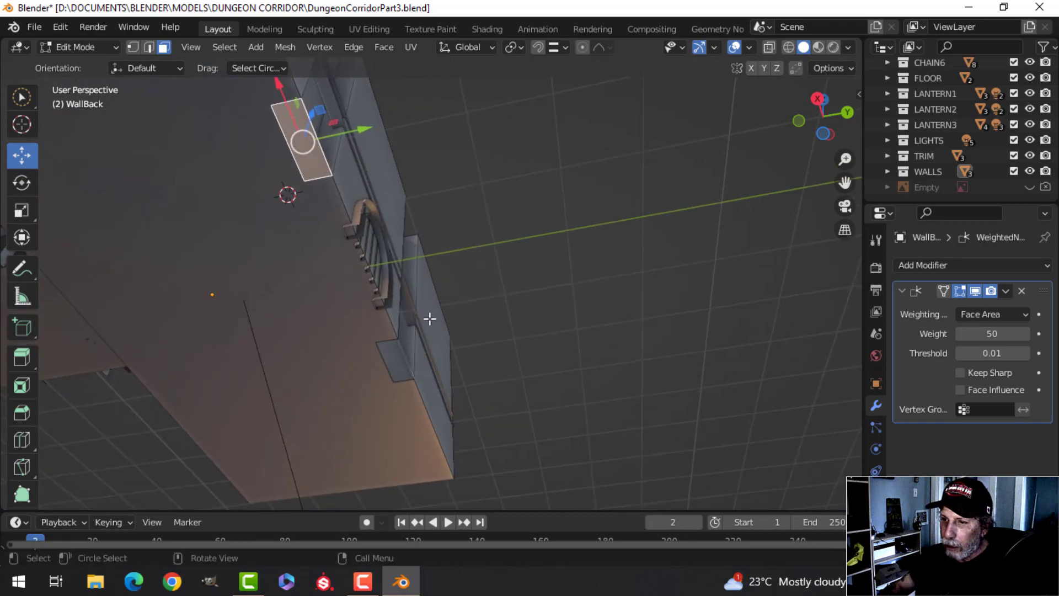
pyautogui.click(399, 360)
pyautogui.press('x')
pyautogui.click(397, 357)
pyautogui.moveTo(374, 286); pyautogui.dragTo(521, 288, button='middle')
pyautogui.scroll(-1, 533, 295)
pyautogui.scroll(-3, 544, 283)
pyautogui.scroll(-1, 524, 302)
pyautogui.scroll(3, 525, 312)
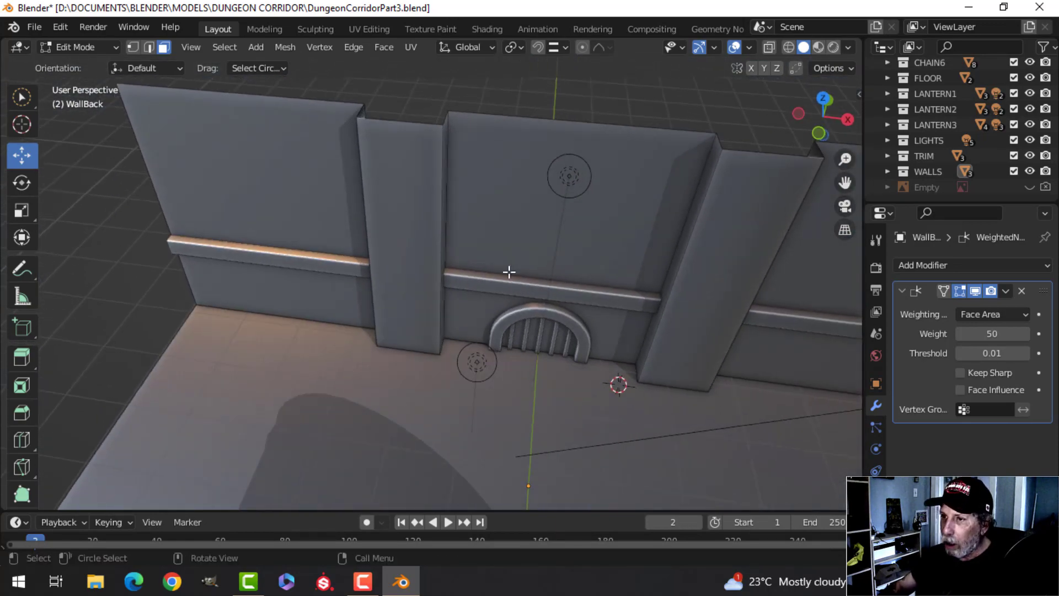
# Step: Isolate the back wall and display its mesh in front-view wireframe for editing
pyautogui.press('Tab')
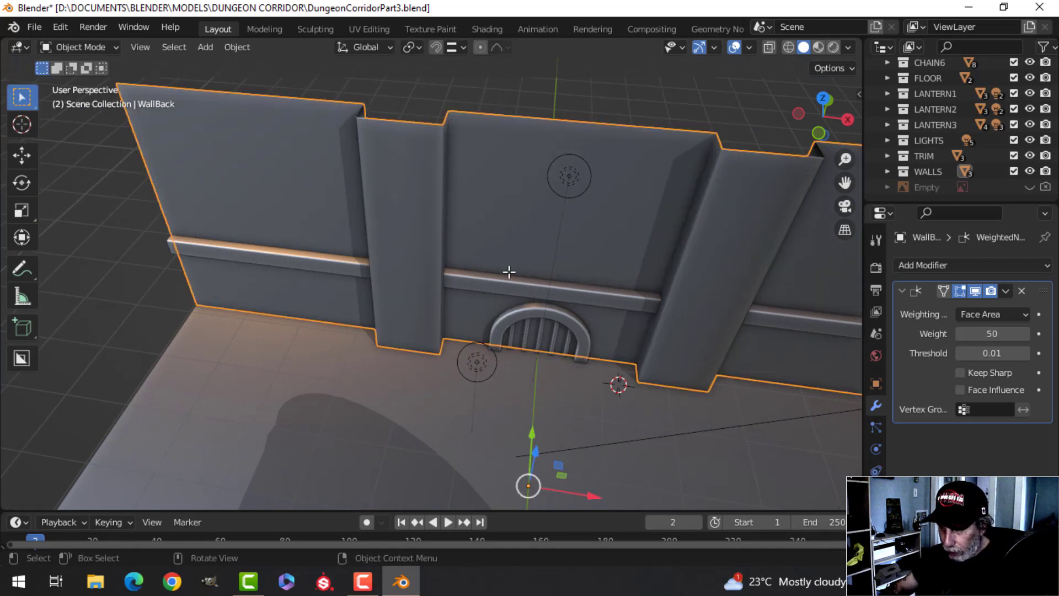
pyautogui.press('/')
pyautogui.moveTo(489, 273); pyautogui.dragTo(454, 210, button='middle')
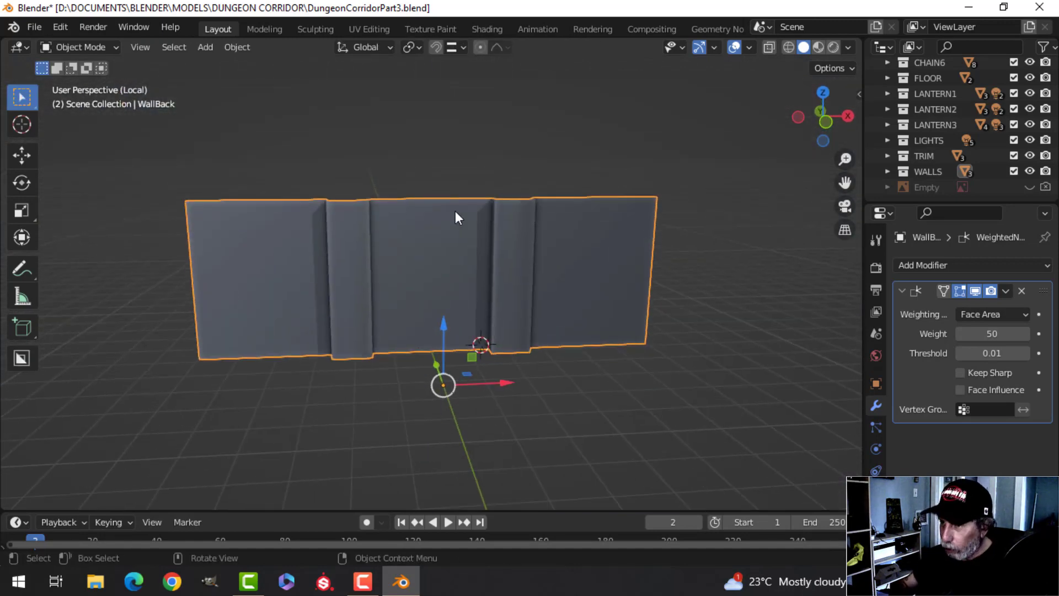
pyautogui.press('KP_1')
pyautogui.press('Tab')
pyautogui.press('z')
pyautogui.click(391, 213)
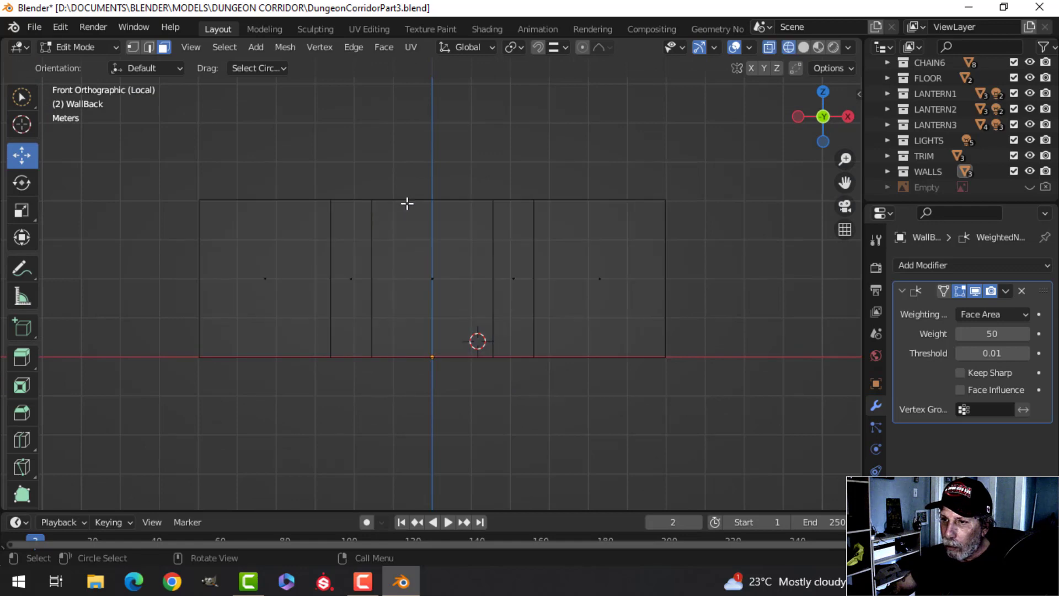
# Step: Scale the inner vertical edges of both pillars to about 0.72 along X
pyautogui.moveTo(354, 156); pyautogui.dragTo(407, 415)
pyautogui.keyDown('shift'); pyautogui.moveTo(473, 208); pyautogui.dragTo(505, 402); pyautogui.keyUp('shift')
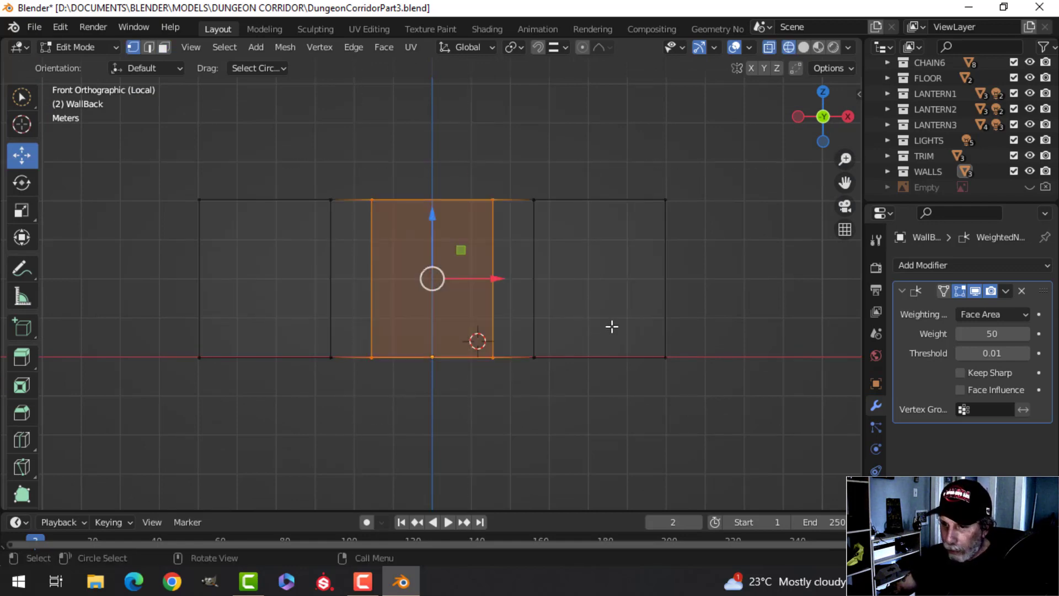
pyautogui.press('s')
pyautogui.press('x')
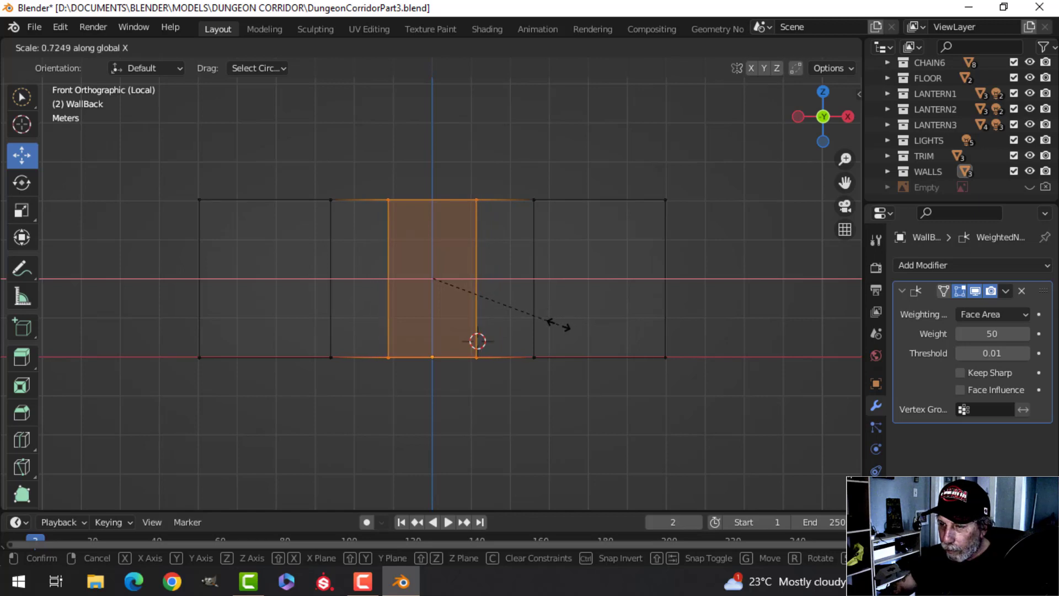
pyautogui.click(554, 325)
# Step: Scale the outer vertical edges of both pillars to about 0.79 along X
pyautogui.moveTo(296, 156); pyautogui.dragTo(349, 396)
pyautogui.keyDown('shift'); pyautogui.moveTo(516, 152); pyautogui.dragTo(564, 453); pyautogui.keyUp('shift')
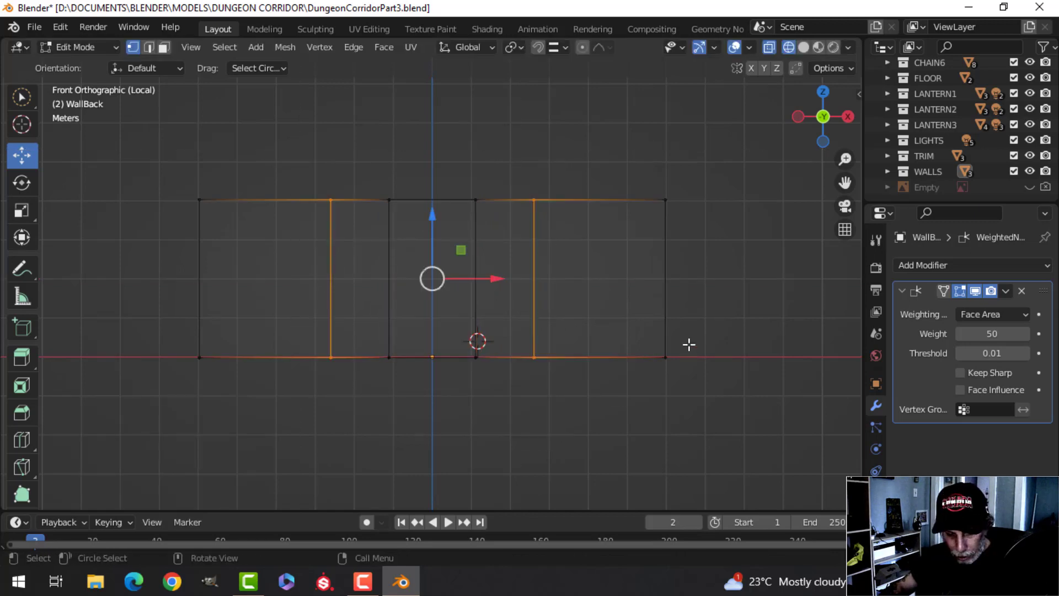
pyautogui.press('s')
pyautogui.press('x')
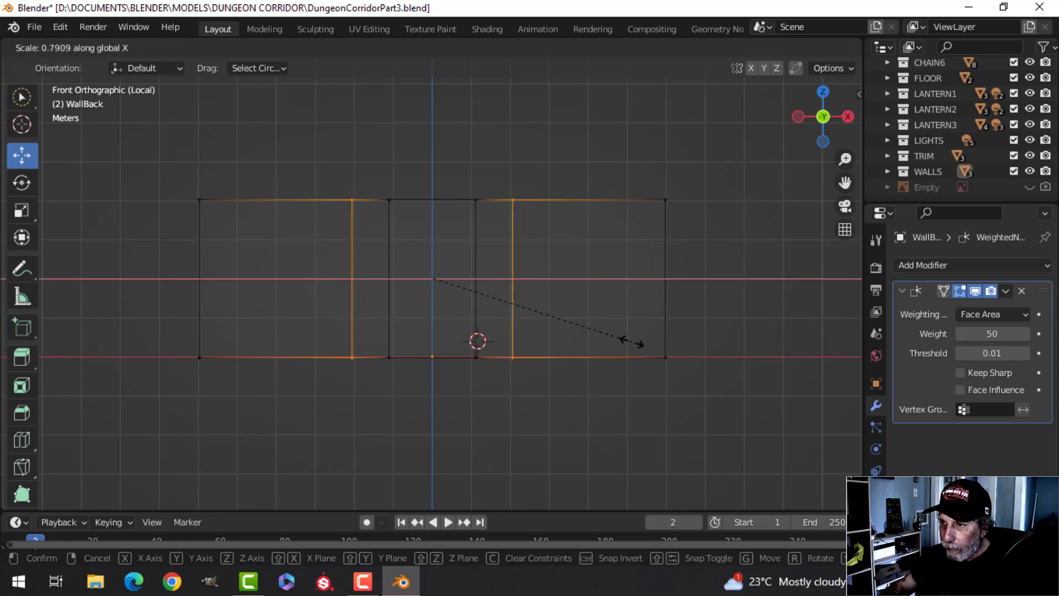
pyautogui.click(628, 322)
pyautogui.click(629, 287)
# Step: Bring back the full scene in solid shading and examine the pillars' width and spacing around the arched gate
pyautogui.press('z')
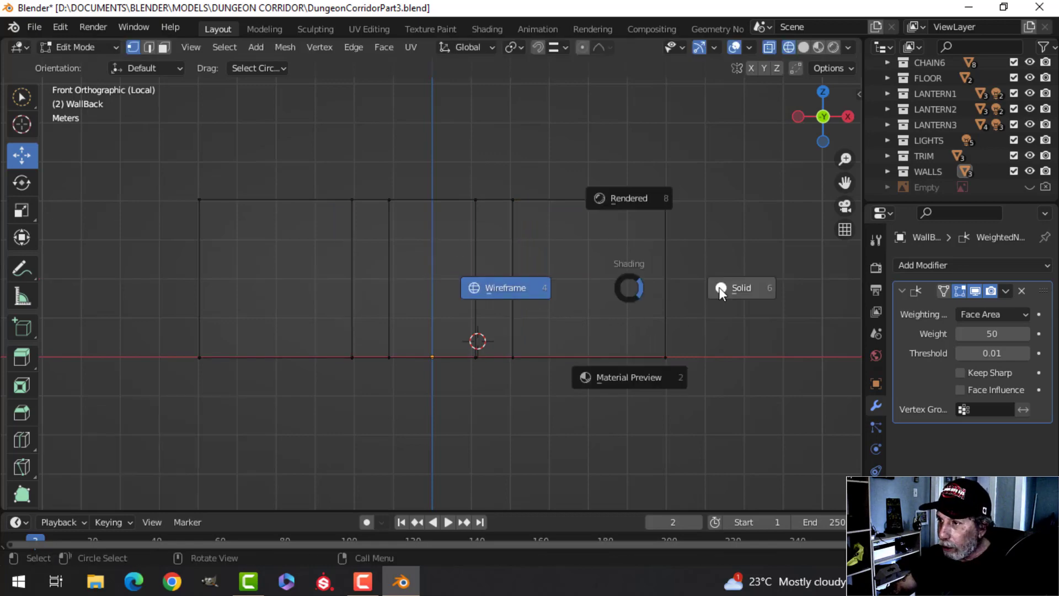
pyautogui.click(720, 289)
pyautogui.moveTo(721, 288); pyautogui.dragTo(630, 293, button='middle')
pyautogui.press('Tab')
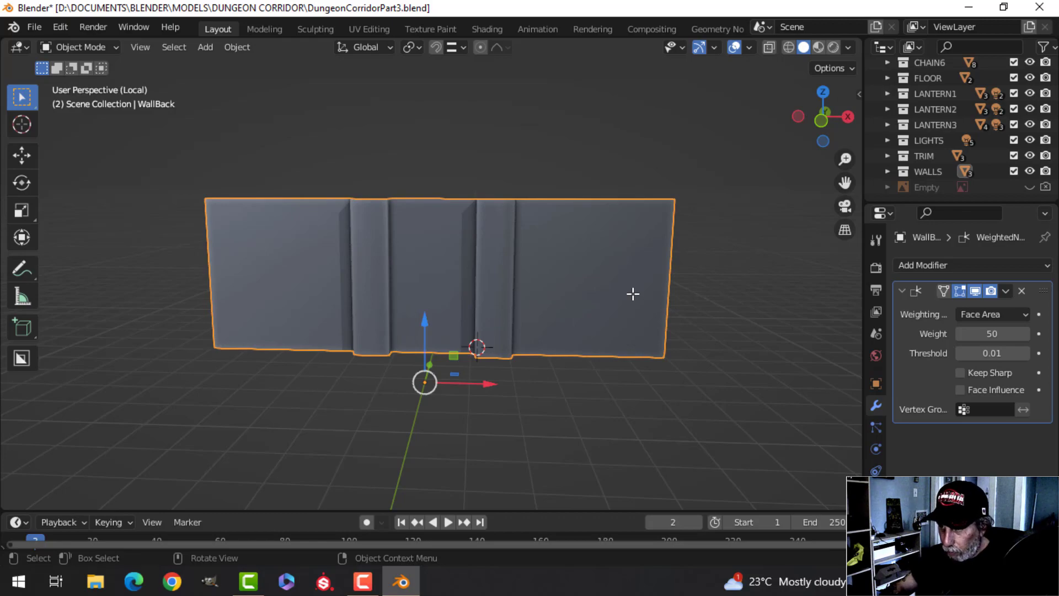
pyautogui.press('KP_Divide')
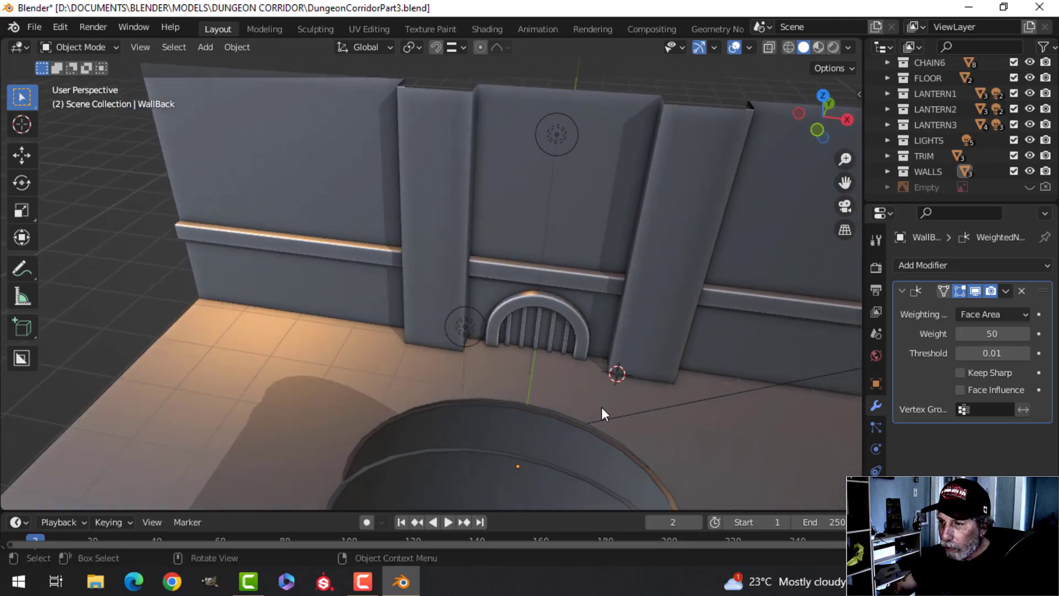
pyautogui.moveTo(601, 407); pyautogui.dragTo(610, 360, button='middle')
pyautogui.scroll(-3, 600, 372)
pyautogui.scroll(-2, 602, 320)
pyautogui.scroll(-4, 605, 333)
pyautogui.scroll(-3, 578, 266)
pyautogui.keyDown('shift'); pyautogui.moveTo(578, 266); pyautogui.dragTo(551, 379, button='middle'); pyautogui.keyUp('shift')
pyautogui.scroll(1, 551, 380)
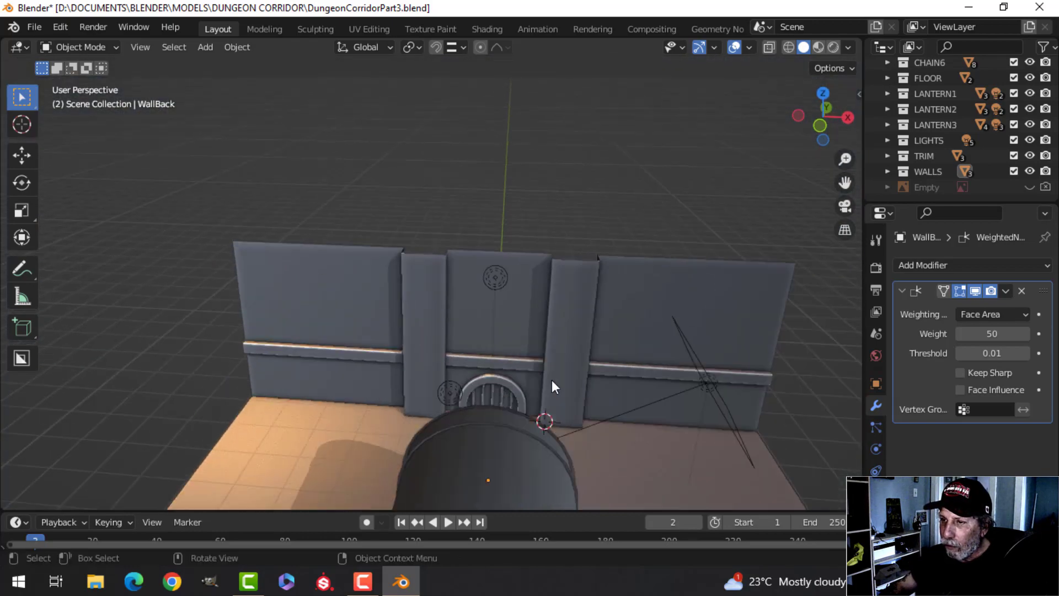
pyautogui.scroll(4, 557, 342)
pyautogui.moveTo(564, 314)
pyautogui.mouseDown(button='middle')
pyautogui.moveTo(565, 374)
pyautogui.moveTo(574, 330)
pyautogui.moveTo(552, 322)
pyautogui.mouseUp(button='middle')
# Step: Isolate the back wall again and reopen its mesh in front-view wireframe
pyautogui.click(535, 299)
pyautogui.press('Tab')
pyautogui.press('Tab')
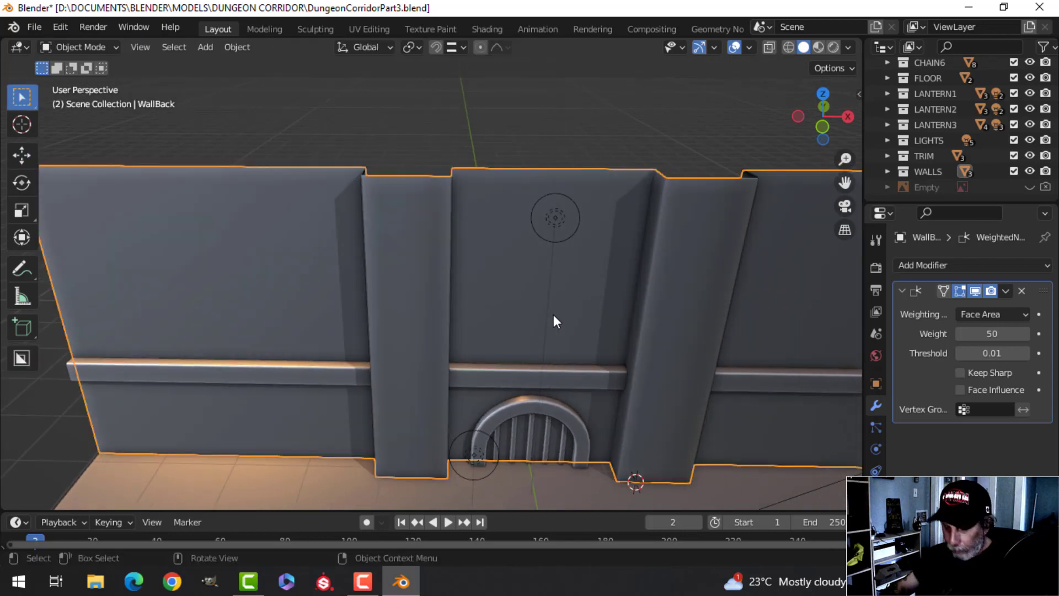
pyautogui.press('KP_Divide')
pyautogui.press('KP_1')
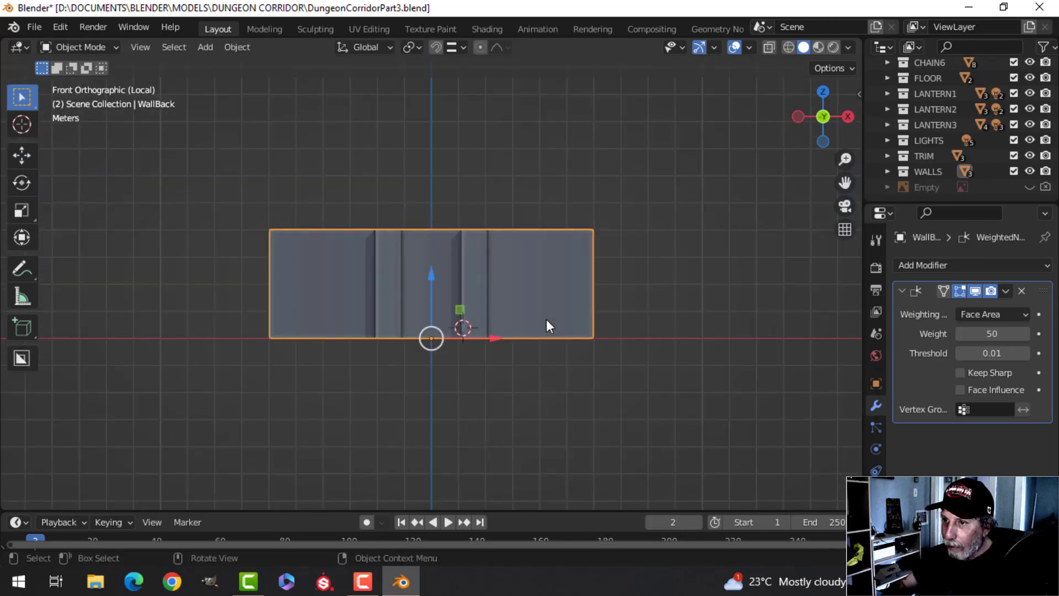
pyautogui.press('Tab')
pyautogui.press('z')
pyautogui.click(397, 260)
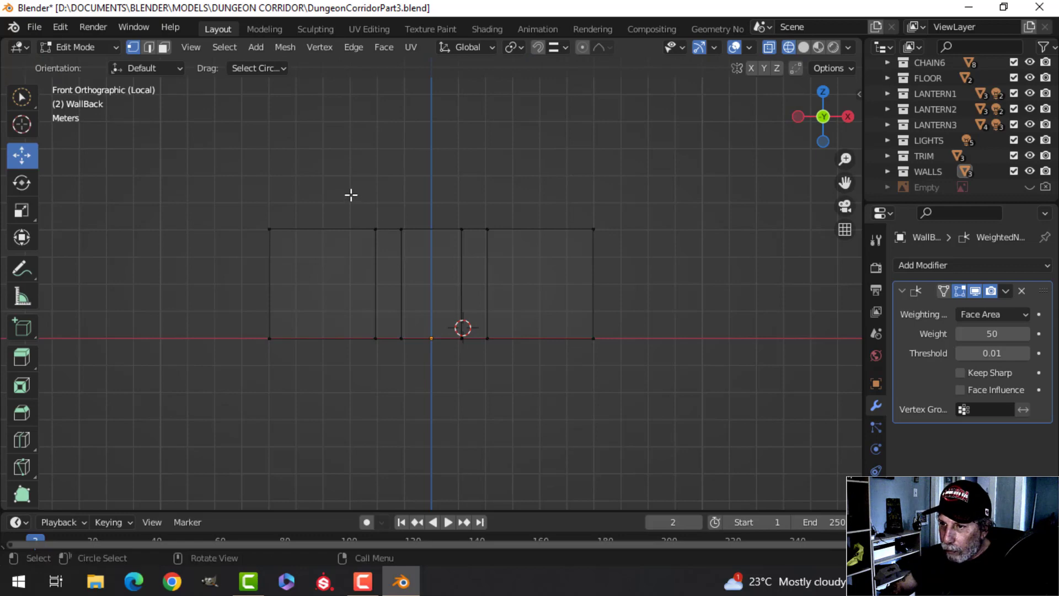
# Step: Scale the outer vertical edges of both pillars to 0.933 along X and return to solid shading in Object Mode
pyautogui.moveTo(371, 219); pyautogui.dragTo(367, 355)
pyautogui.keyDown('shift'); pyautogui.moveTo(493, 305); pyautogui.dragTo(495, 346, button='middle'); pyautogui.keyUp('shift')
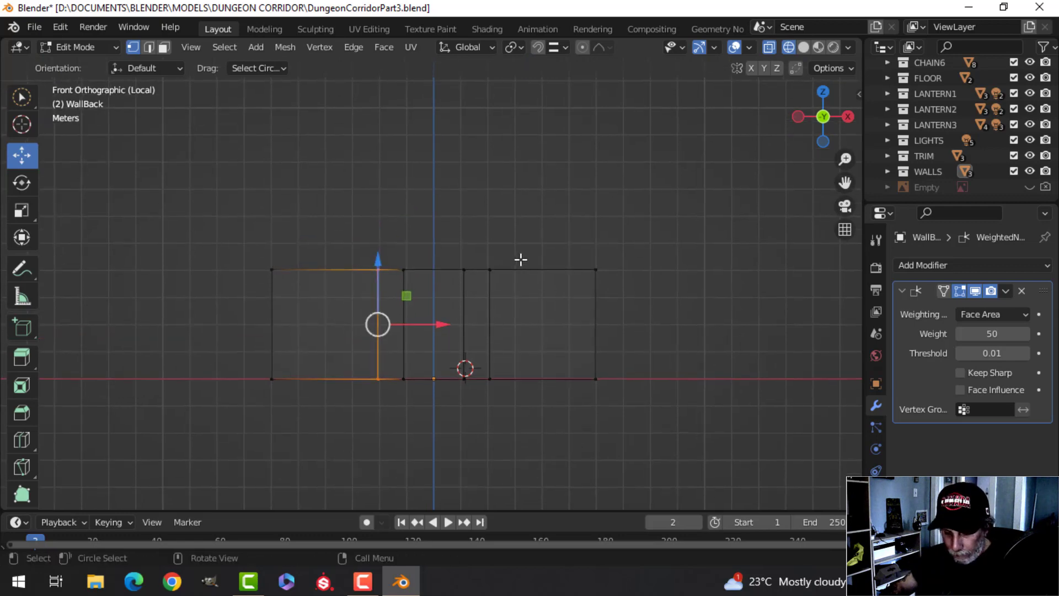
pyautogui.press('b')
pyautogui.moveTo(480, 227); pyautogui.dragTo(508, 415)
pyautogui.scroll(3, 555, 359)
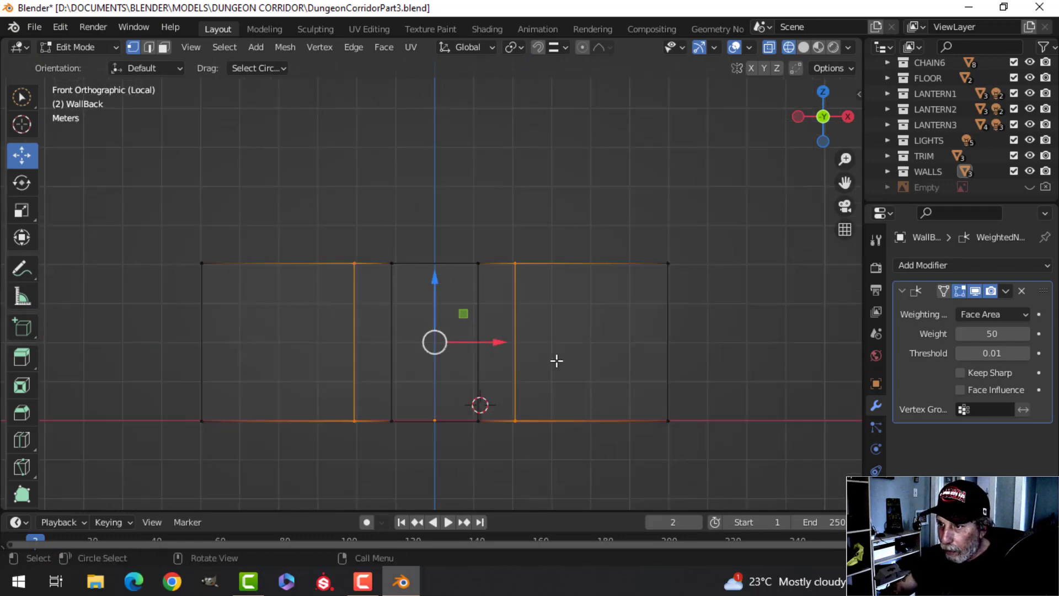
pyautogui.press('s')
pyautogui.press('x')
pyautogui.click(653, 350)
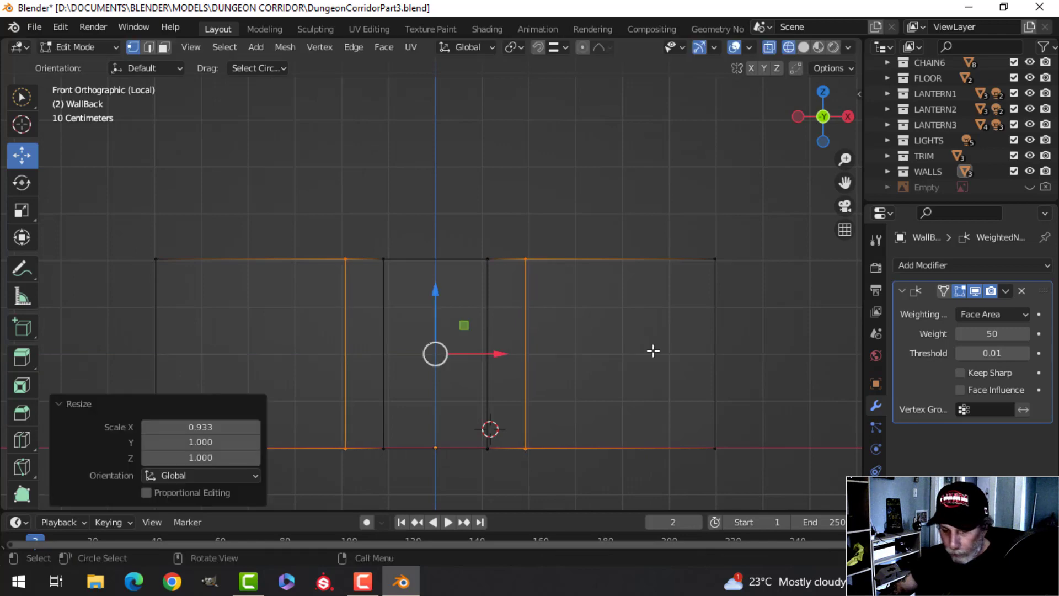
pyautogui.hotkey('alt', 'a')
pyautogui.press('z')
pyautogui.click(757, 352)
pyautogui.press('Tab')
pyautogui.hotkey('alt', 'a')
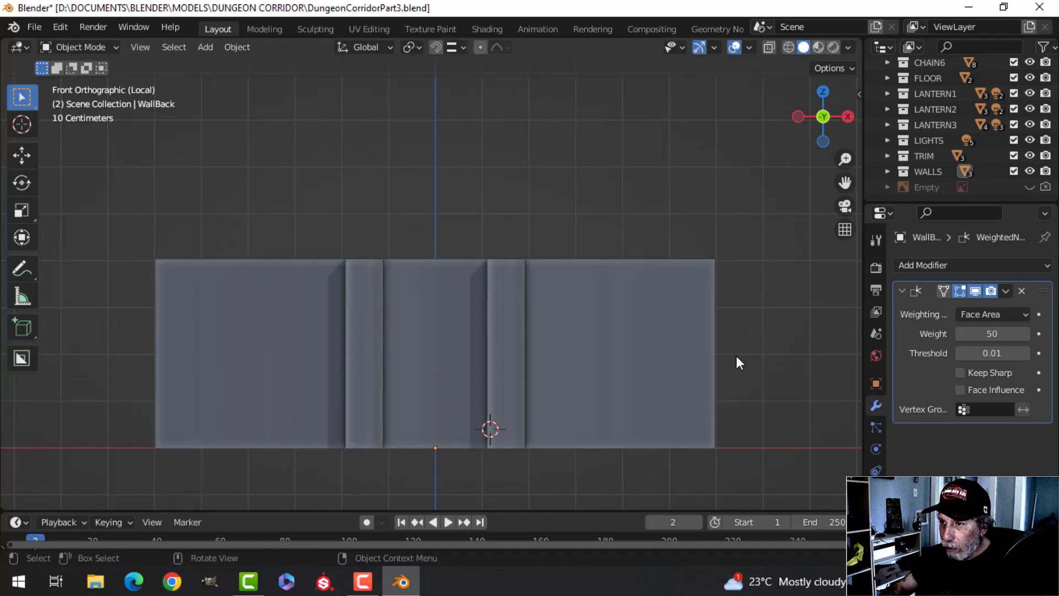
# Step: Turn off the viewport display of the back wall's Weighted Normal modifier
pyautogui.moveTo(359, 339); pyautogui.dragTo(382, 352, button='middle')
pyautogui.scroll(3, 419, 350)
pyautogui.moveTo(453, 345); pyautogui.dragTo(505, 359, button='middle')
pyautogui.moveTo(394, 355); pyautogui.dragTo(366, 309, button='middle')
pyautogui.click(511, 298)
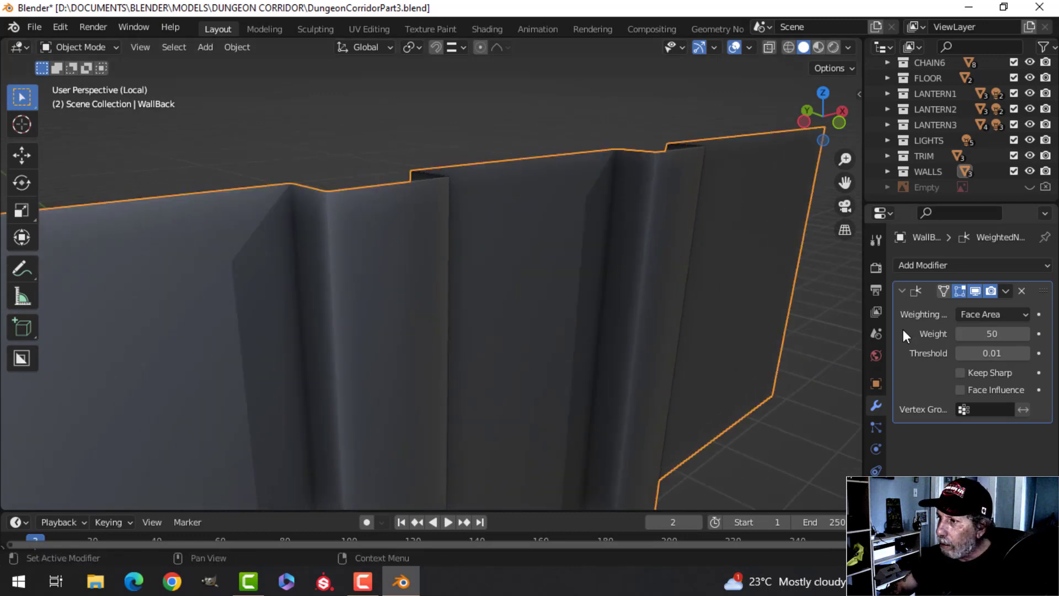
pyautogui.click(975, 290)
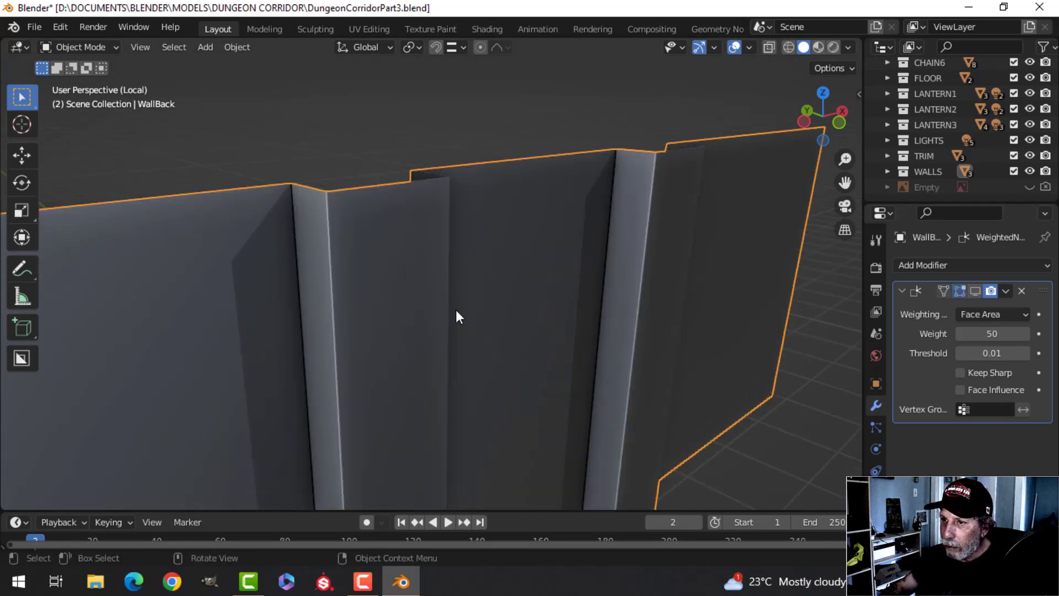
# Step: Bevel the four front vertical edges of both wall pillars about 0.017 m with one segment
pyautogui.moveTo(455, 309); pyautogui.dragTo(493, 327, button='middle')
pyautogui.press('Tab')
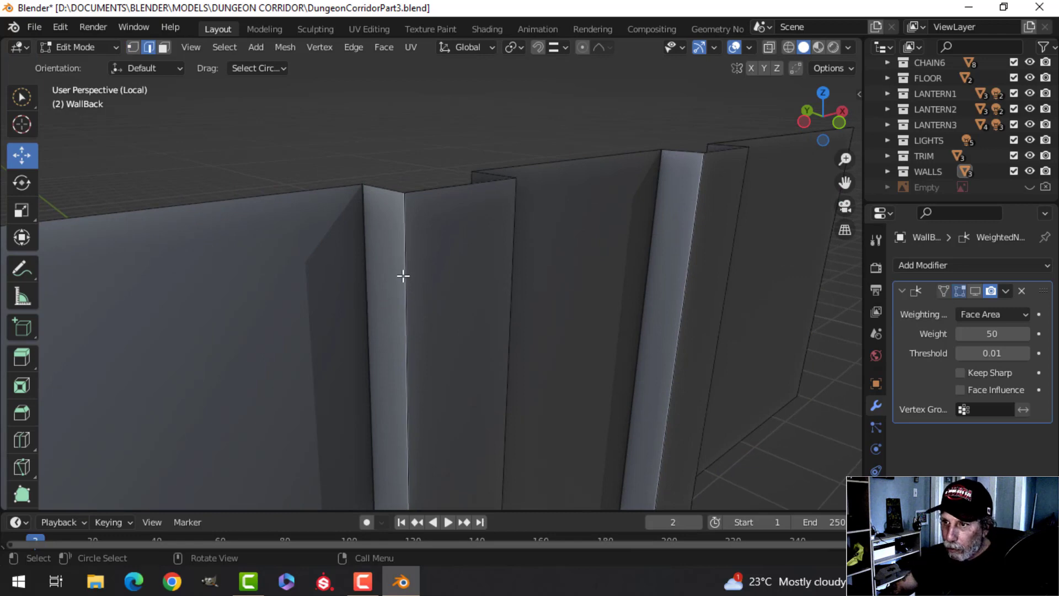
pyautogui.keyDown('shift'); pyautogui.click(518, 240); pyautogui.keyUp('shift')
pyautogui.moveTo(523, 241); pyautogui.dragTo(603, 285, button='middle')
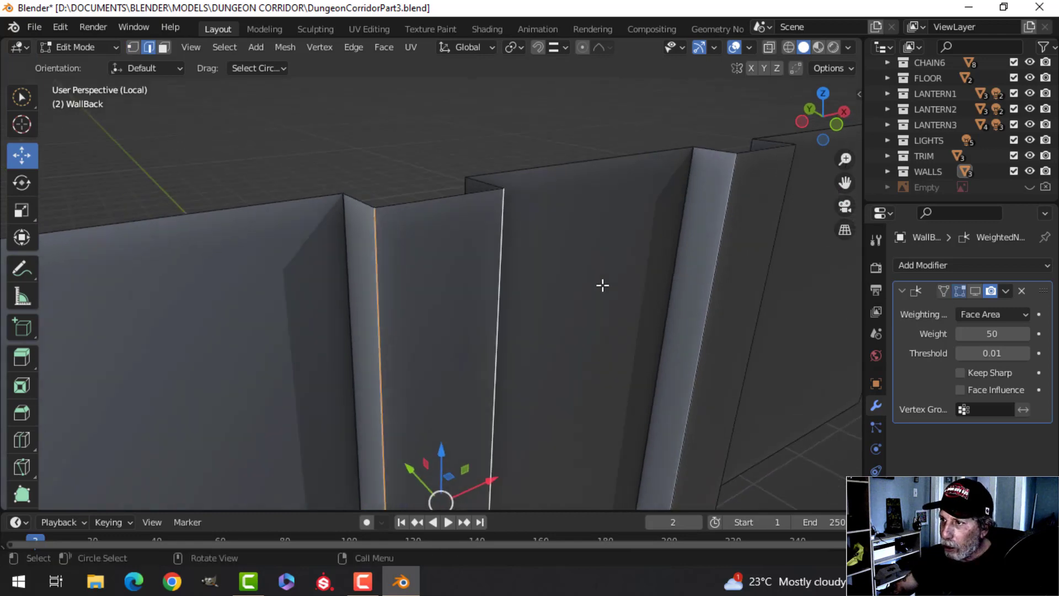
pyautogui.keyDown('shift'); pyautogui.click(729, 227); pyautogui.keyUp('shift')
pyautogui.moveTo(821, 340); pyautogui.dragTo(576, 378, button='middle')
pyautogui.keyDown('shift'); pyautogui.moveTo(733, 395); pyautogui.dragTo(350, 341, button='middle'); pyautogui.keyUp('shift')
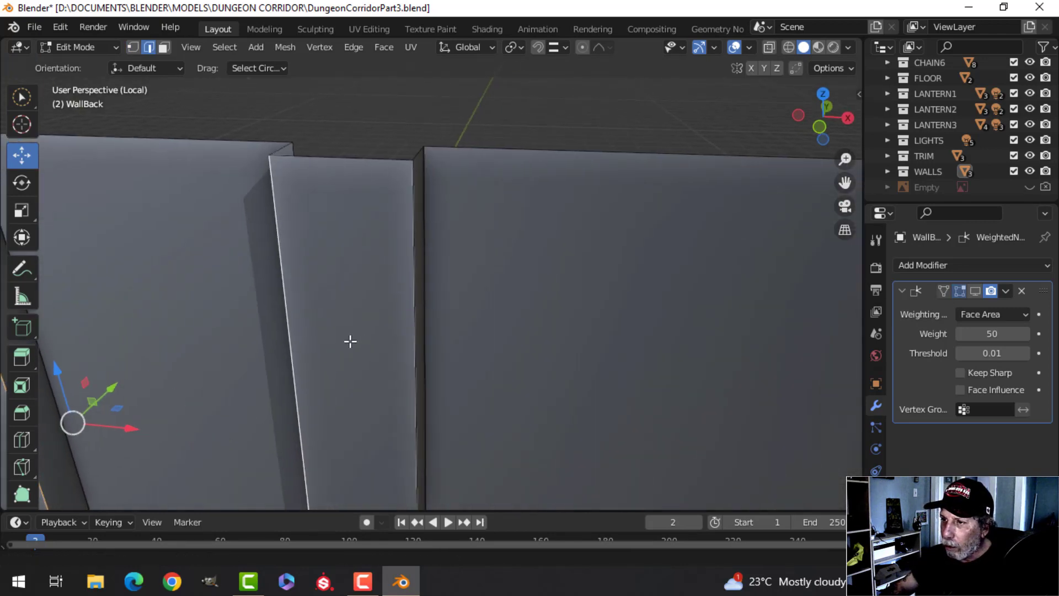
pyautogui.keyDown('shift'); pyautogui.click(409, 221); pyautogui.keyUp('shift')
pyautogui.moveTo(454, 224); pyautogui.dragTo(432, 335, button='middle')
pyautogui.hotkey('ctrl', 'b')
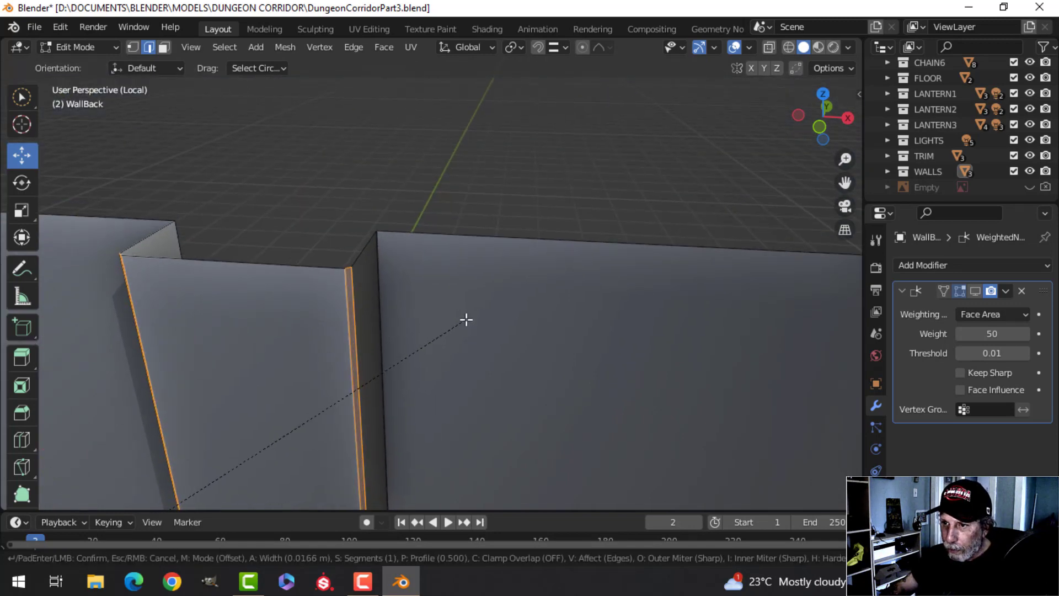
pyautogui.click(466, 319)
# Step: Return to Object Mode, turn the back wall's Weighted Normal viewport display back on and deselect everything
pyautogui.press('Tab')
pyautogui.moveTo(465, 323); pyautogui.dragTo(462, 341, button='middle')
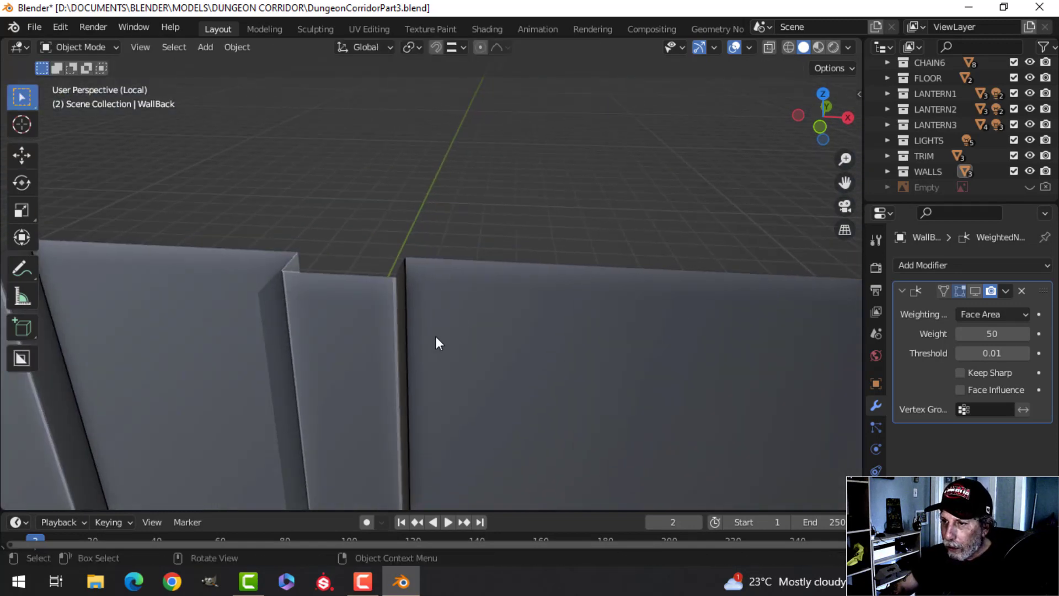
pyautogui.click(975, 291)
pyautogui.scroll(-2, 496, 358)
pyautogui.hotkey('alt', 'a')
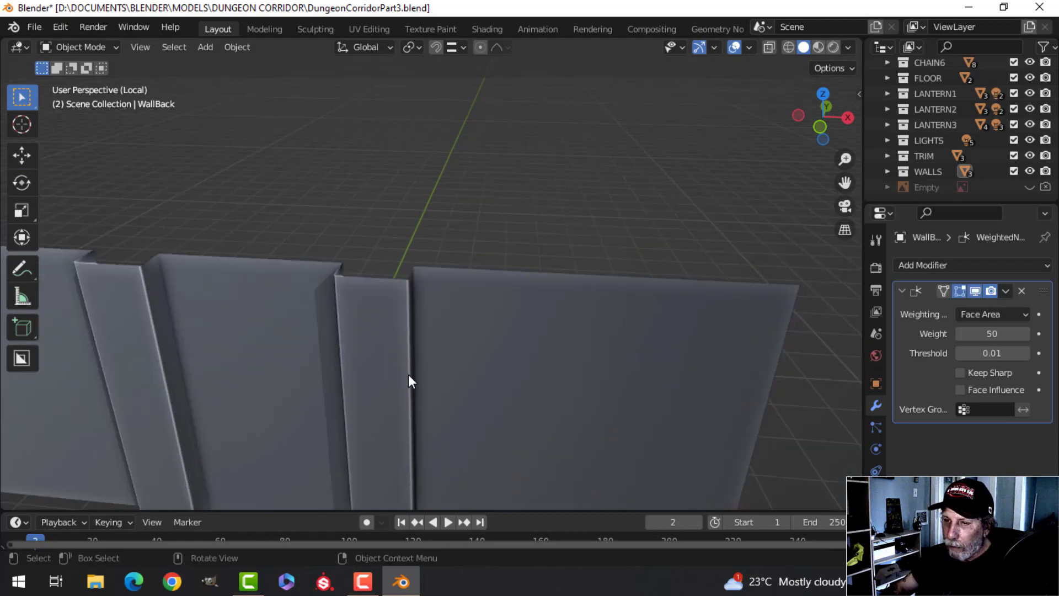
# Step: Bring back the full scene and snap the 3D cursor to the back wall face between the two pillars
pyautogui.keyDown('shift'); pyautogui.moveTo(408, 373); pyautogui.dragTo(442, 318, button='middle'); pyautogui.keyUp('shift')
pyautogui.press('KP_Divide')
pyautogui.press('Tab')
pyautogui.scroll(3, 427, 359)
pyautogui.click(427, 327)
pyautogui.scroll(-3, 426, 327)
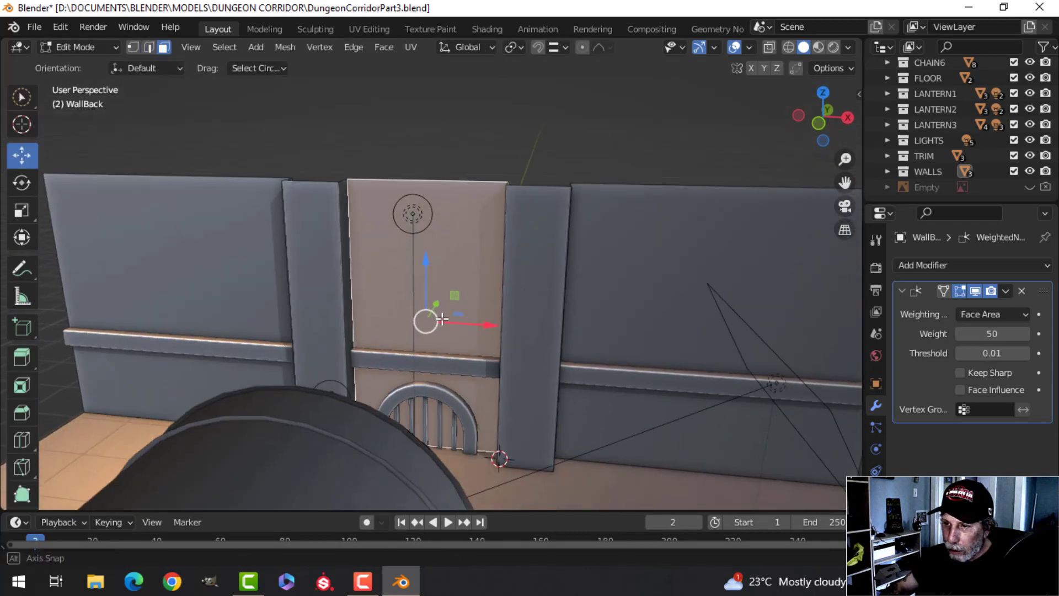
pyautogui.hotkey('shift', 's')
pyautogui.click(441, 414)
pyautogui.press('Tab')
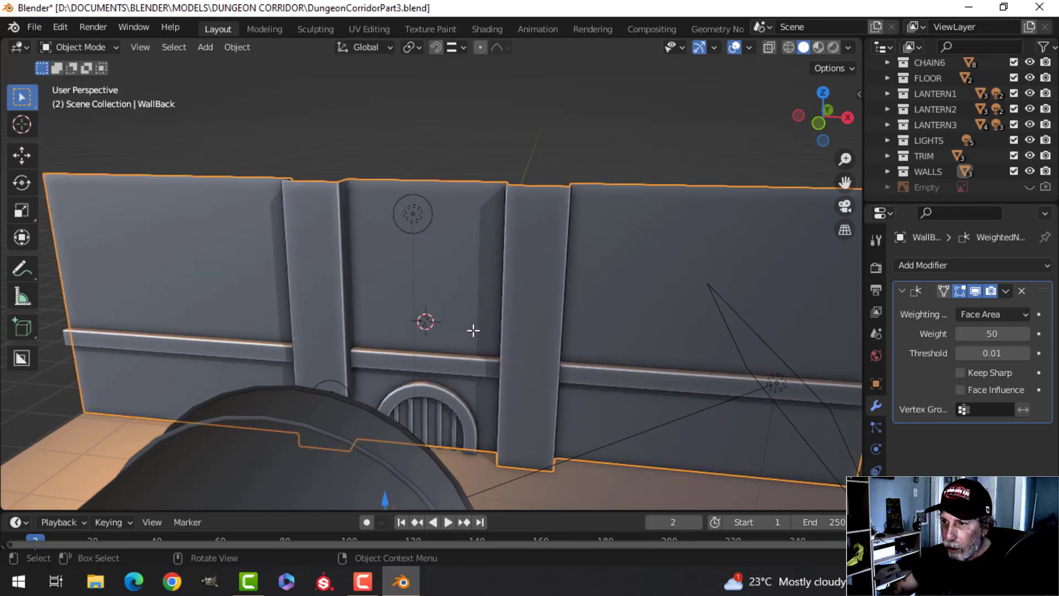
# Step: Add a plane at the 3D cursor and scale its mesh to about 0.33
pyautogui.hotkey('shift', 'a')
pyautogui.moveTo(447, 235)
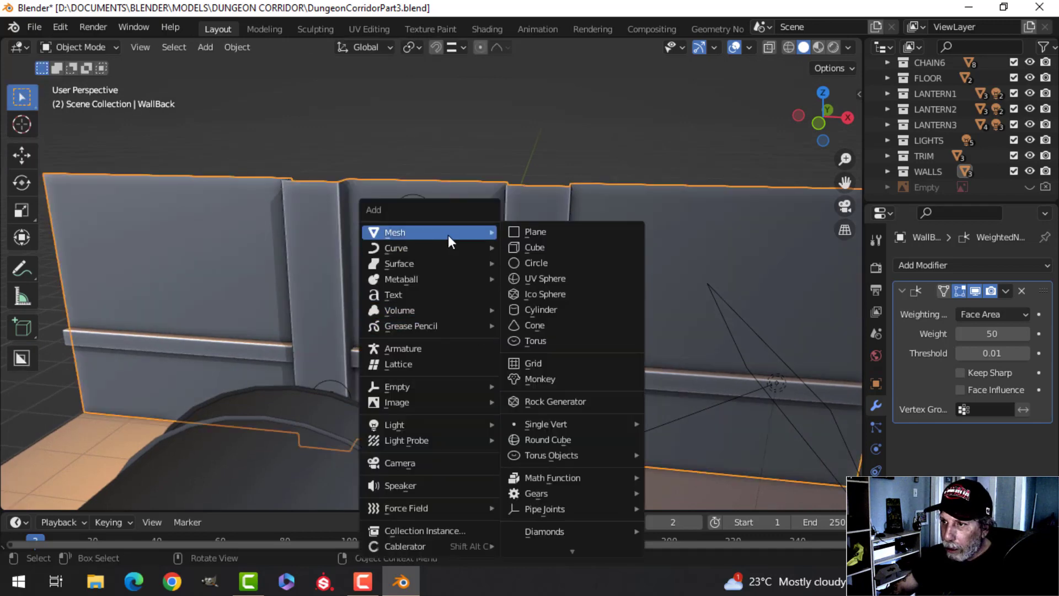
pyautogui.click(535, 231)
pyautogui.press('Tab')
pyautogui.press('s')
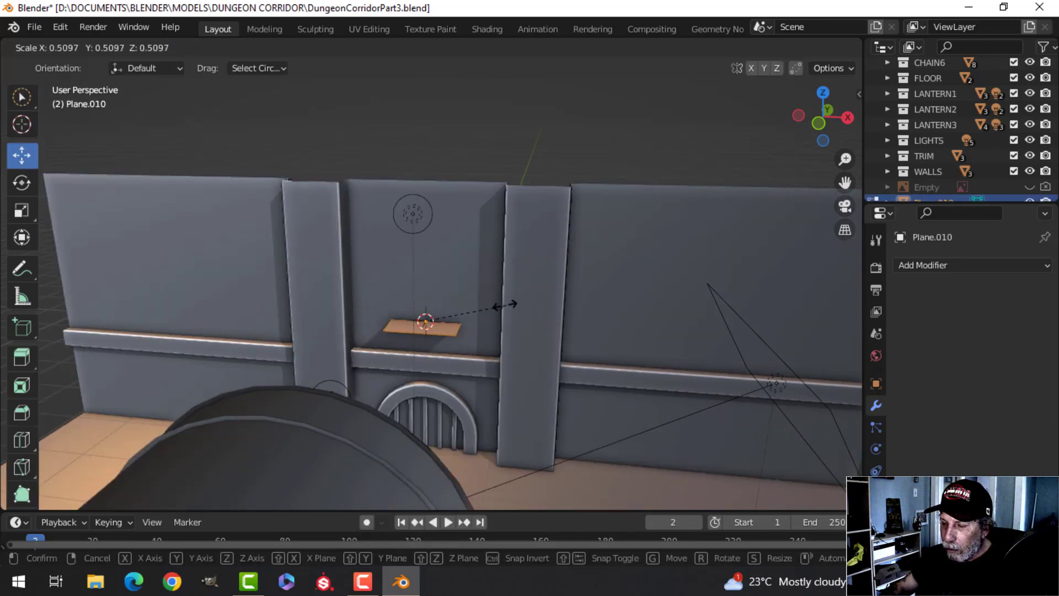
pyautogui.click(475, 306)
pyautogui.scroll(2, 472, 307)
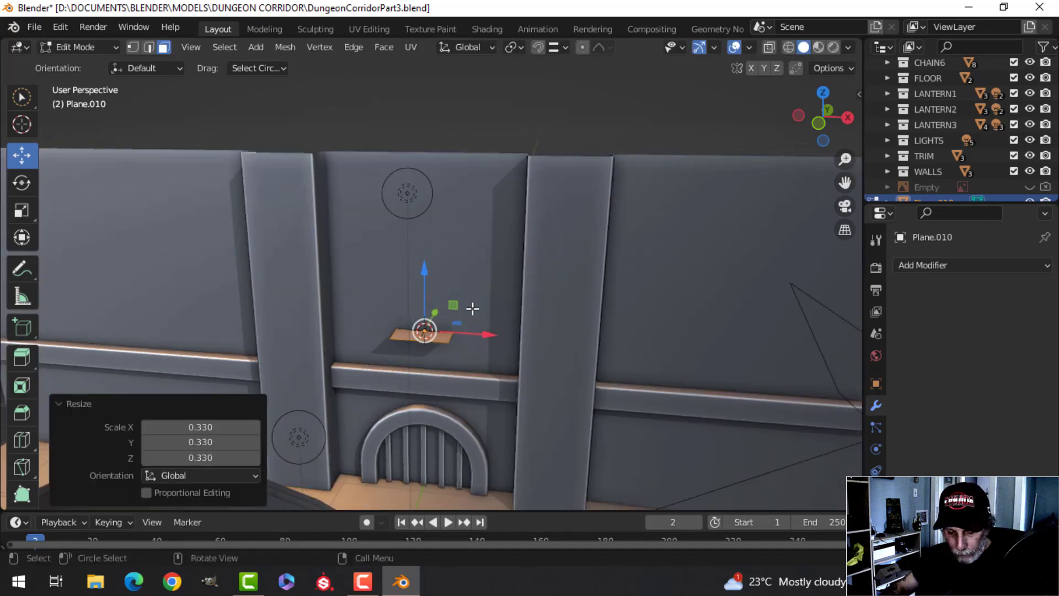
# Step: Rotate the plane 90° about X and move it about -0.144 m along Y, in front of the wall
pyautogui.write('rx90')
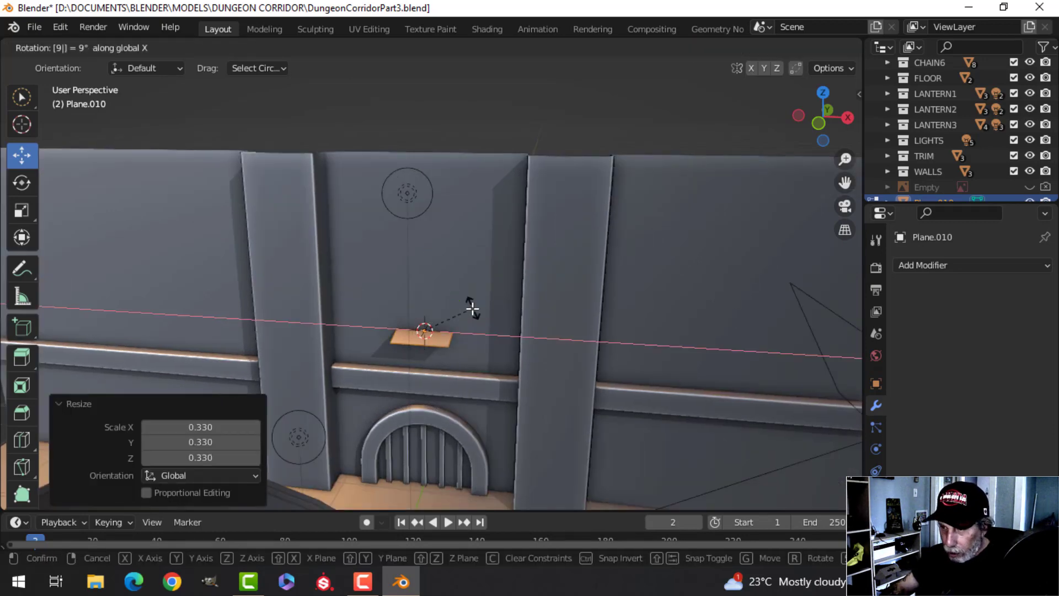
pyautogui.press('Return')
pyautogui.moveTo(473, 309); pyautogui.dragTo(405, 315, button='middle')
pyautogui.moveTo(406, 316); pyautogui.dragTo(390, 315)
pyautogui.scroll(3, 425, 323)
pyautogui.moveTo(463, 301); pyautogui.dragTo(525, 303, button='middle')
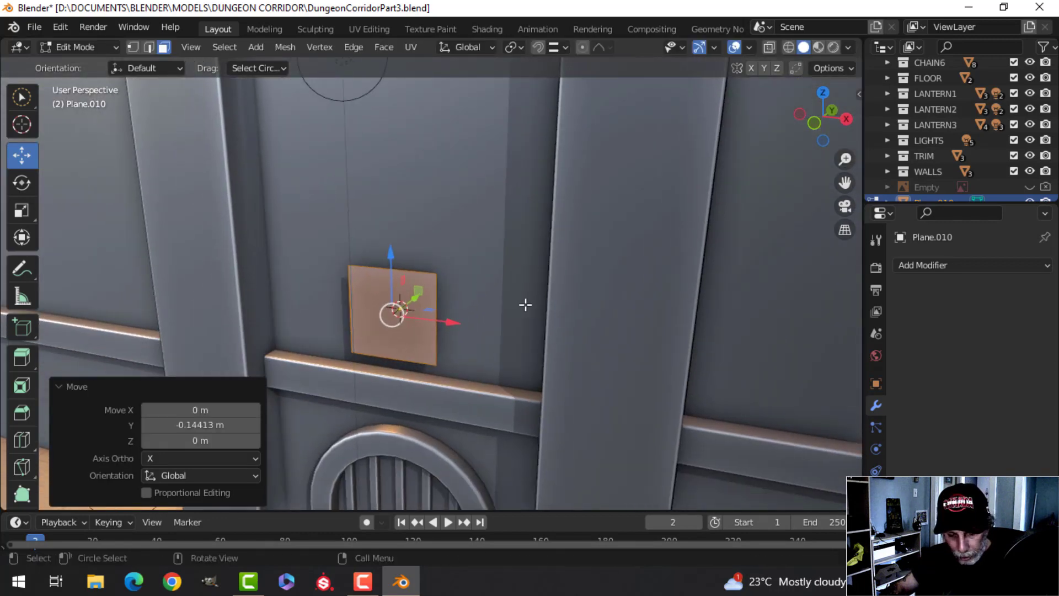
# Step: Scale the plane to about 0.597 along X and raise its top edge about 1.06 m in total to form a tall strip
pyautogui.press('s')
pyautogui.press('x')
pyautogui.click(470, 300)
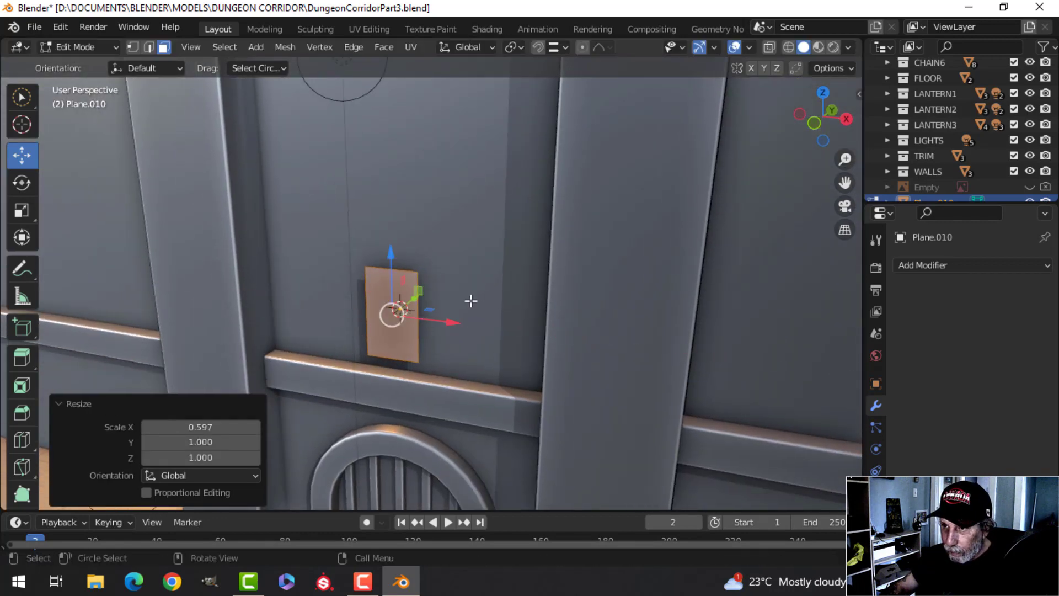
pyautogui.hotkey('alt', 'a')
pyautogui.moveTo(396, 240); pyautogui.dragTo(391, 119)
pyautogui.moveTo(416, 173); pyautogui.dragTo(454, 209, button='middle')
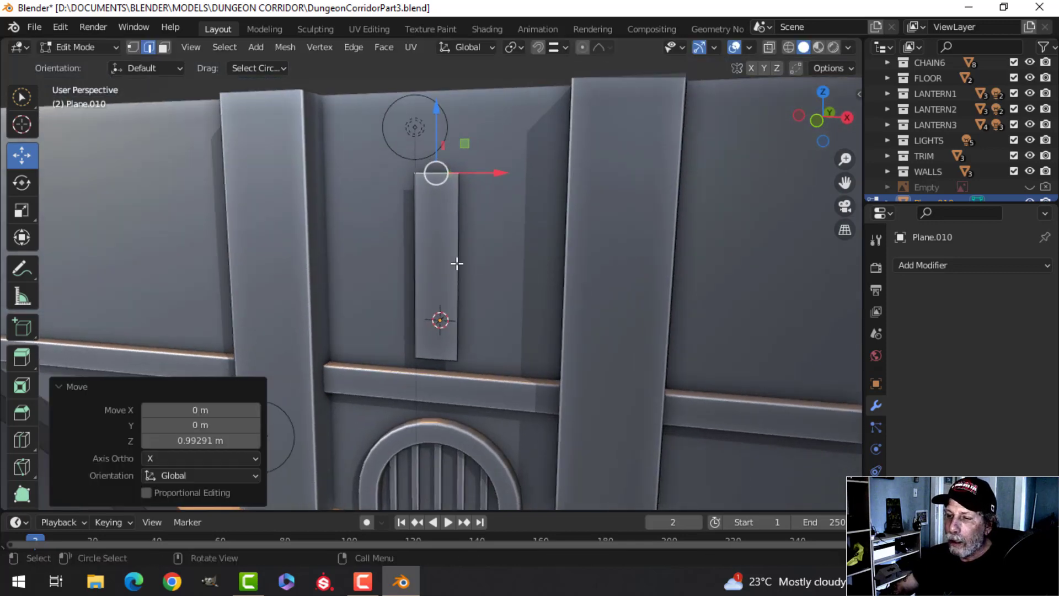
pyautogui.keyDown('shift'); pyautogui.moveTo(476, 263); pyautogui.dragTo(480, 260, button='middle'); pyautogui.keyUp('shift')
pyautogui.moveTo(438, 128); pyautogui.dragTo(439, 120)
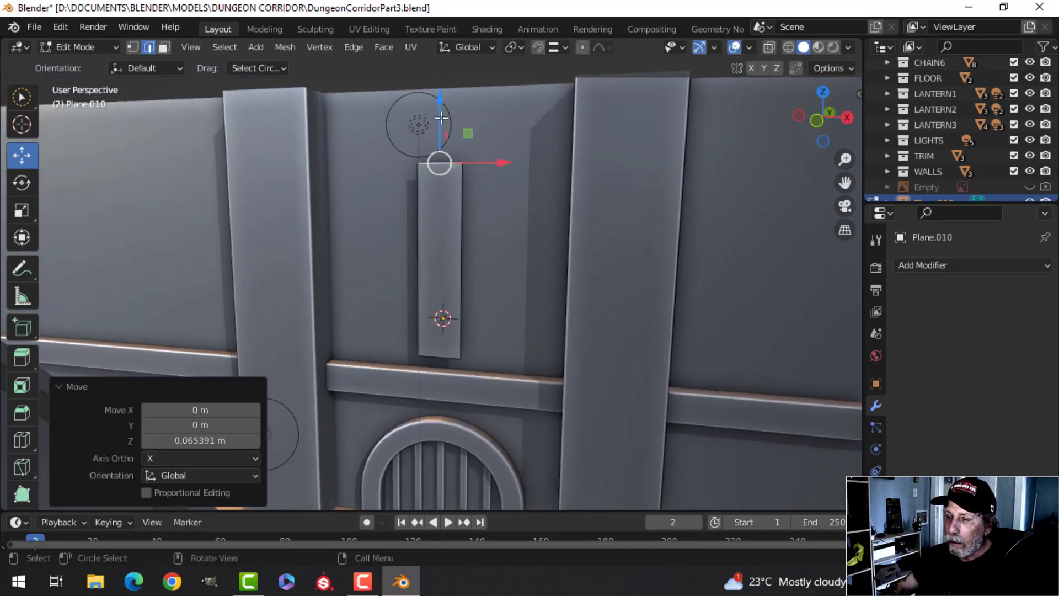
pyautogui.keyDown('shift'); pyautogui.moveTo(444, 208); pyautogui.dragTo(445, 249, button='middle'); pyautogui.keyUp('shift')
pyautogui.hotkey('alt', 'a')
# Step: Cut a horizontal loop across the strip at slide factor -0.52 and bevel it about 0.137 m with one segment
pyautogui.hotkey('ctrl', 'r')
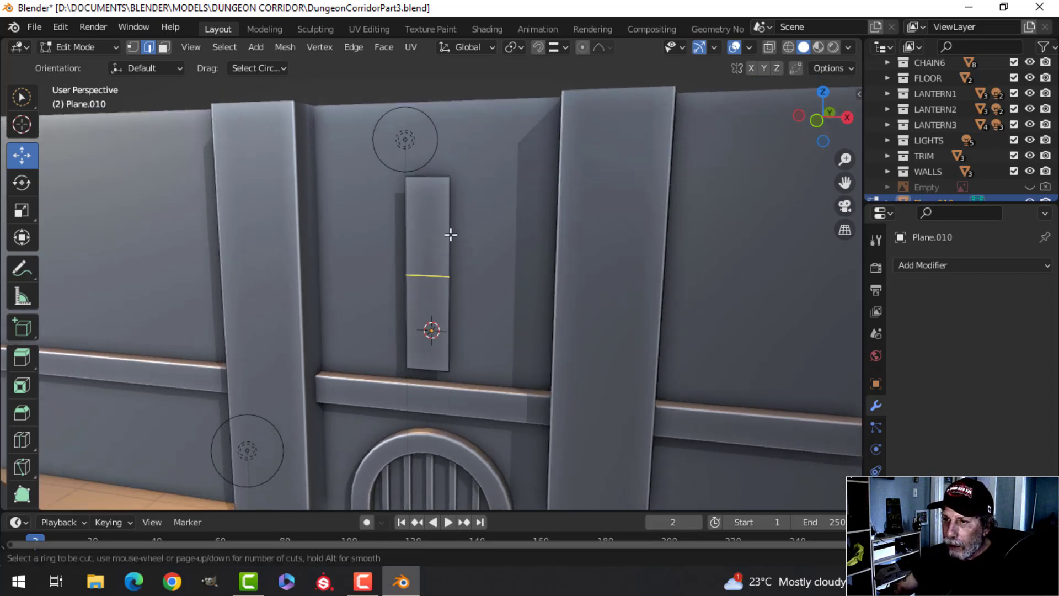
pyautogui.click(448, 232)
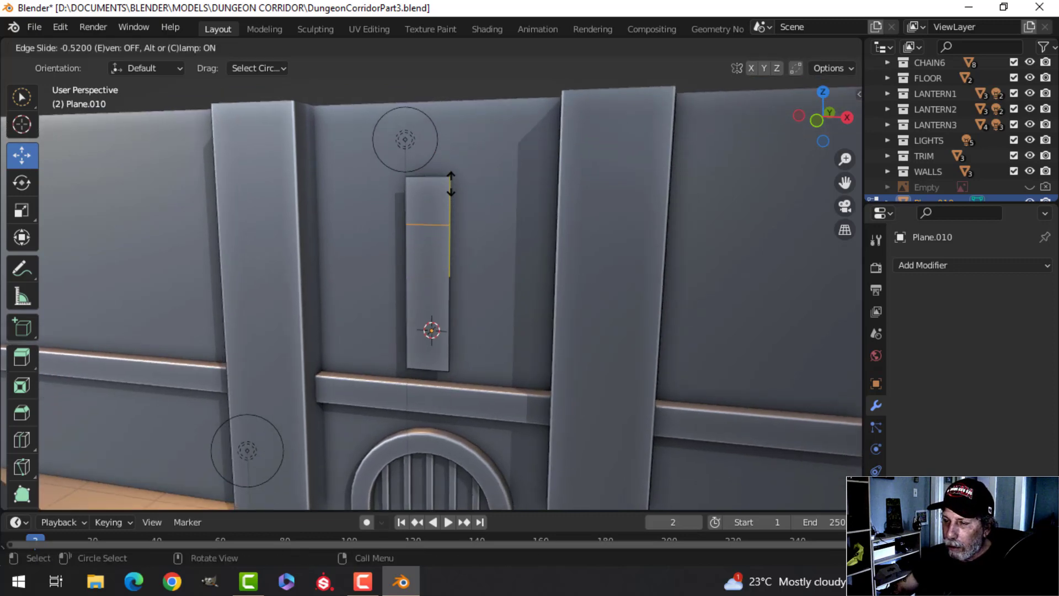
pyautogui.click(451, 184)
pyautogui.scroll(4, 473, 224)
pyautogui.hotkey('ctrl', 'b')
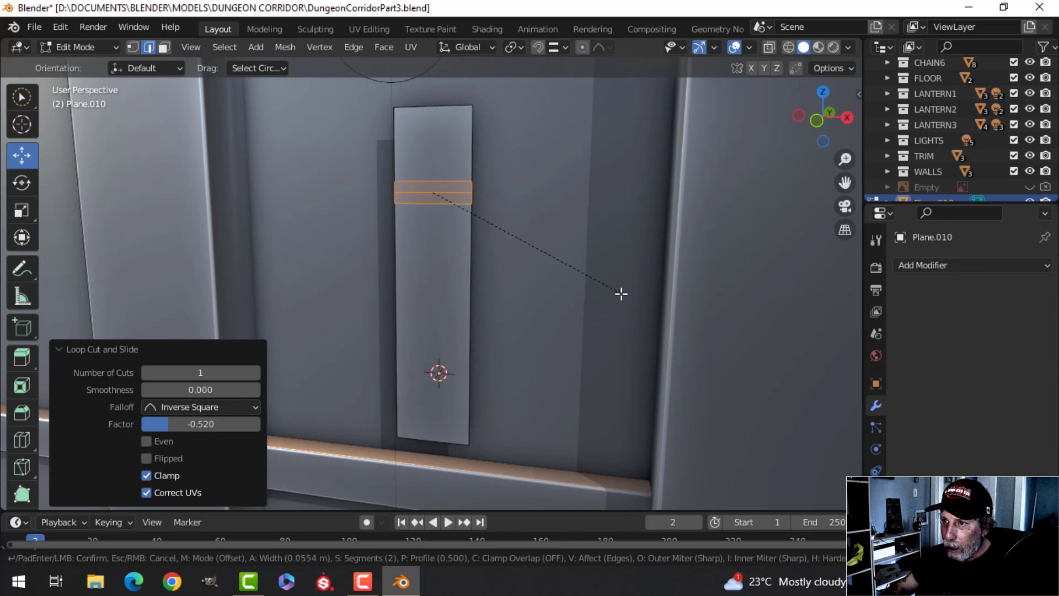
pyautogui.scroll(-1, 618, 300)
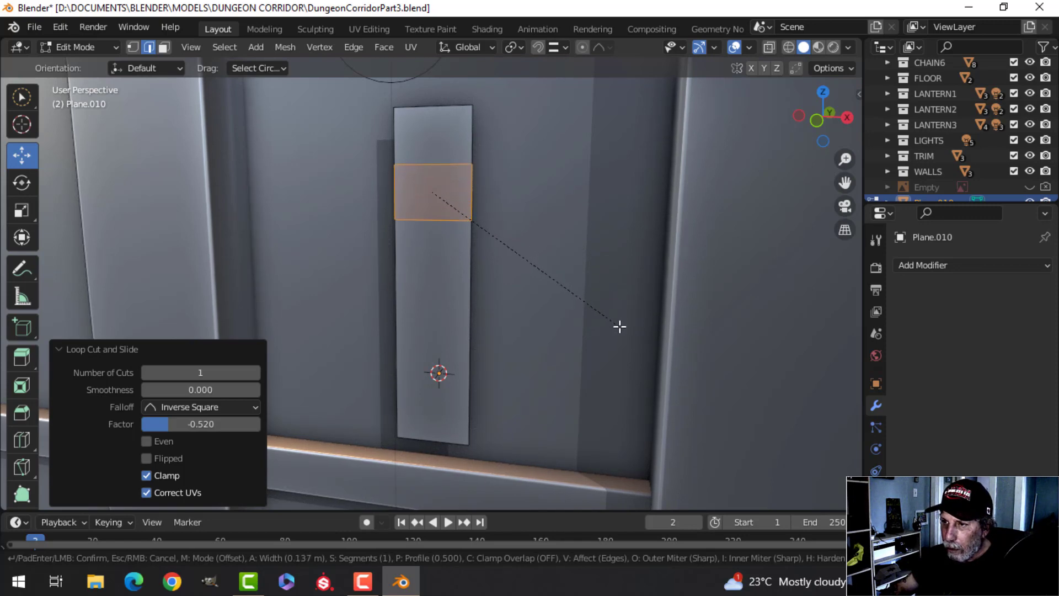
pyautogui.click(620, 326)
# Step: Extrude both side edges of the strip's beveled section and scale them about 2.756 along X to form the cross arms
pyautogui.click(478, 189)
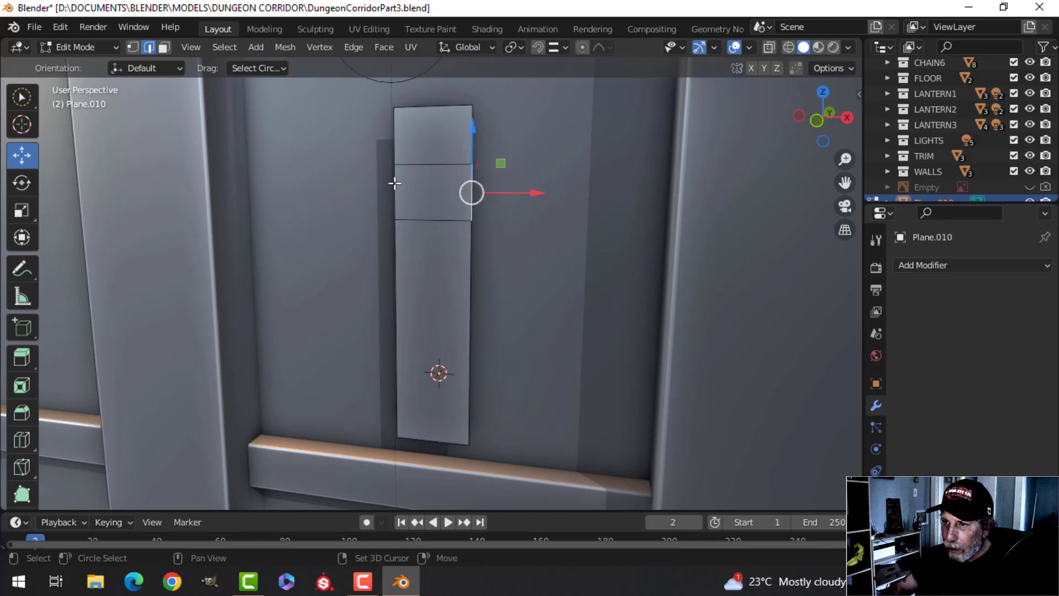
pyautogui.moveTo(394, 183); pyautogui.dragTo(485, 246, button='middle')
pyautogui.press('e')
pyautogui.rightClick(485, 246)
pyautogui.press('s')
pyautogui.press('x')
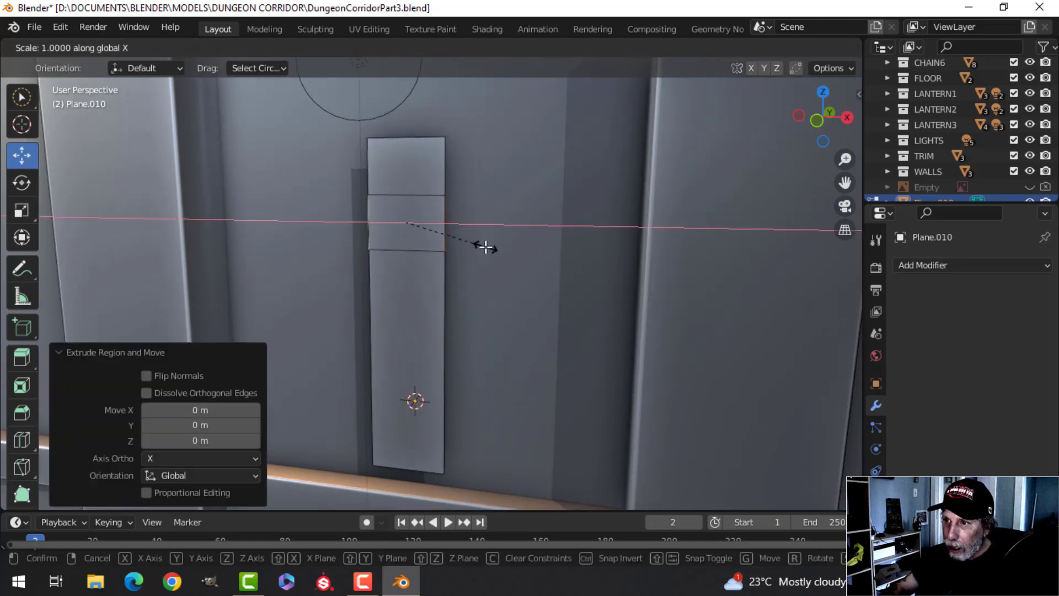
pyautogui.click(630, 259)
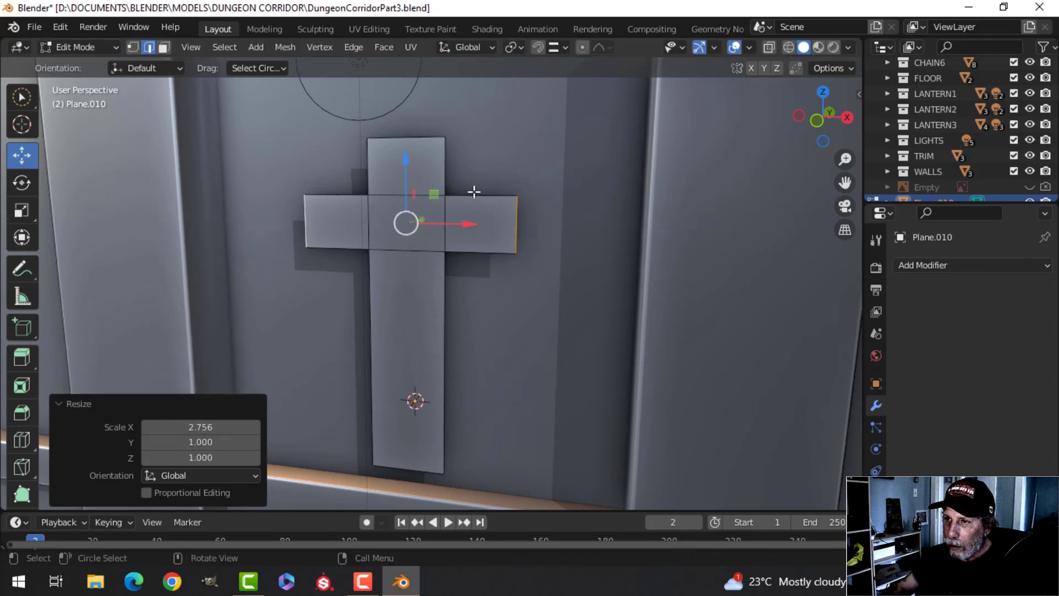
# Step: Raise the cross's top edge slightly and lower the bottom edges of its crossbar to thicken the arms
pyautogui.hotkey('alt', 'a')
pyautogui.click(426, 142)
pyautogui.keyDown('shift'); pyautogui.moveTo(433, 201); pyautogui.dragTo(446, 251, button='middle'); pyautogui.keyUp('shift')
pyautogui.moveTo(419, 143); pyautogui.dragTo(418, 130)
pyautogui.hotkey('alt', 'a')
pyautogui.moveTo(522, 267); pyautogui.dragTo(465, 238, button='middle')
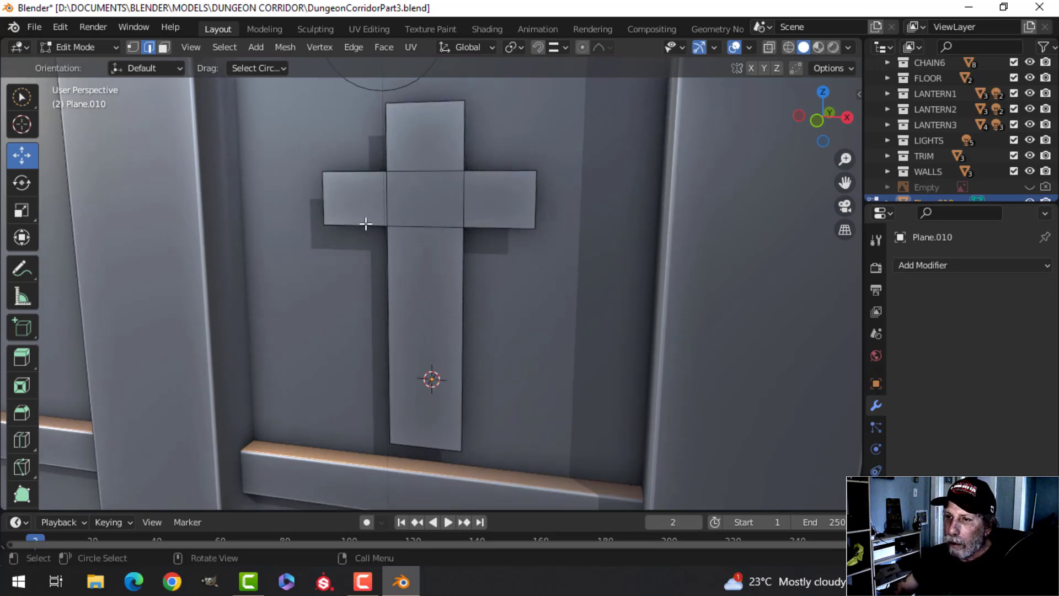
pyautogui.moveTo(424, 175); pyautogui.dragTo(423, 176)
pyautogui.hotkey('alt', 'a')
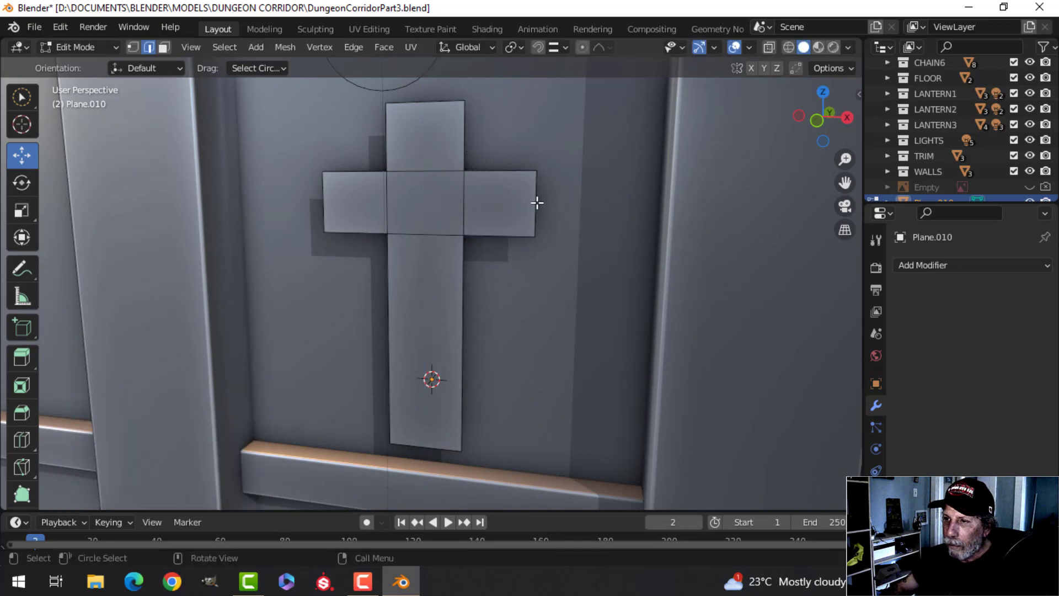
# Step: Widen the crossbar slightly by scaling the end edges of both arms along X
pyautogui.scroll(-6, 436, 256)
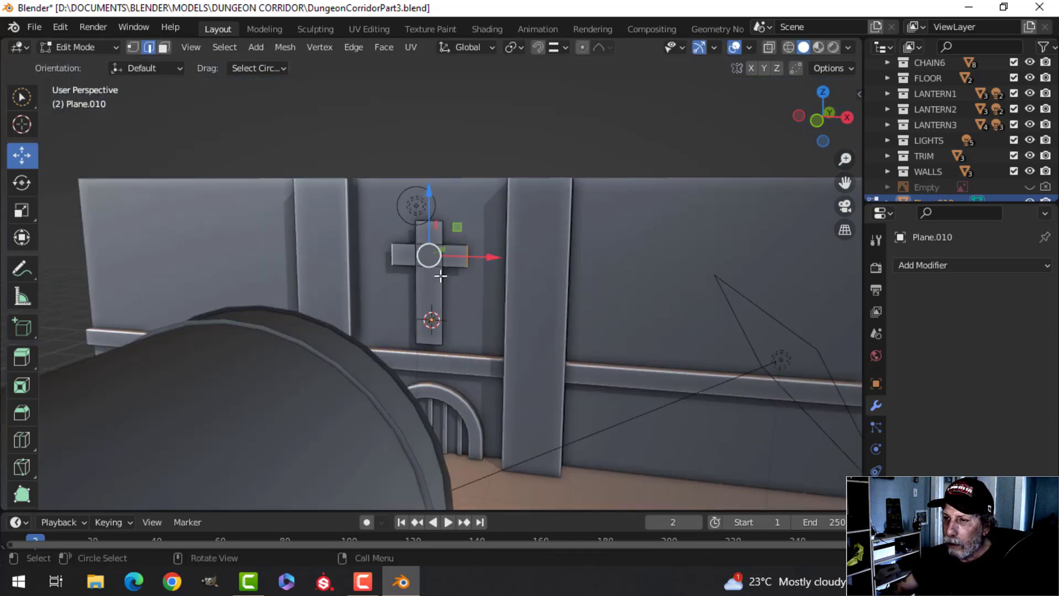
pyautogui.moveTo(440, 274); pyautogui.dragTo(487, 288, button='middle')
pyautogui.scroll(3, 510, 279)
pyautogui.press('s')
pyautogui.press('x')
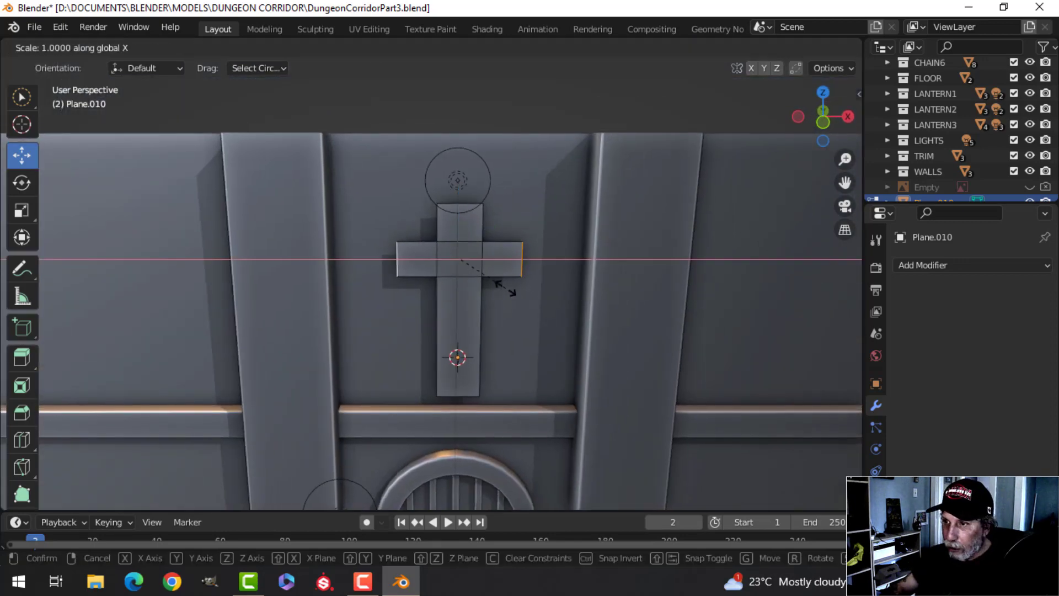
pyautogui.click(515, 288)
pyautogui.hotkey('alt', 'a')
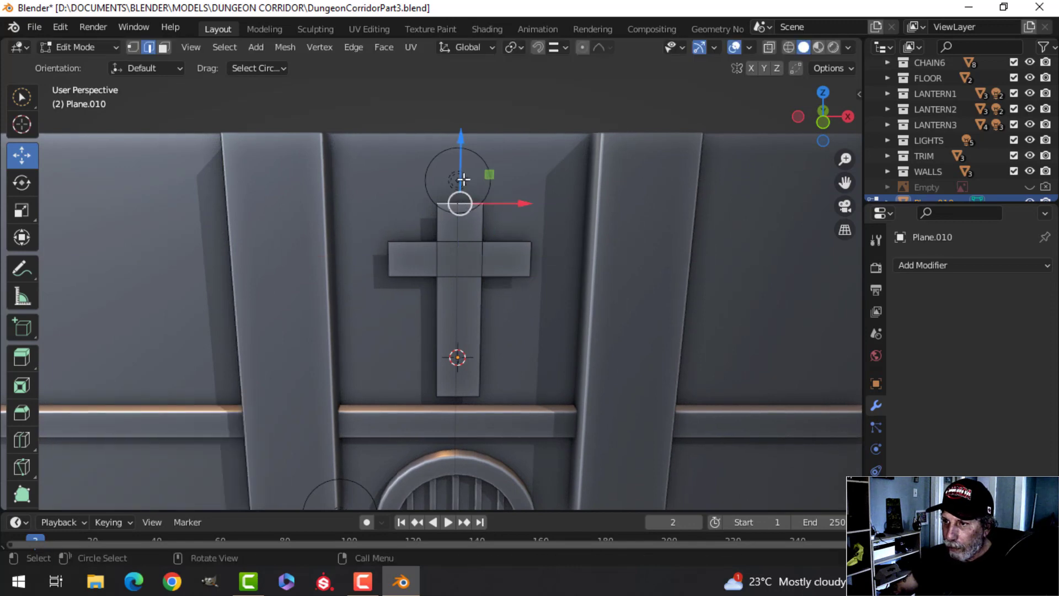
# Step: Raise the cross's top edge slightly more and check the shape in Object Mode
pyautogui.moveTo(463, 179); pyautogui.dragTo(461, 164)
pyautogui.scroll(-4, 504, 294)
pyautogui.press('Tab')
pyautogui.scroll(5, 502, 290)
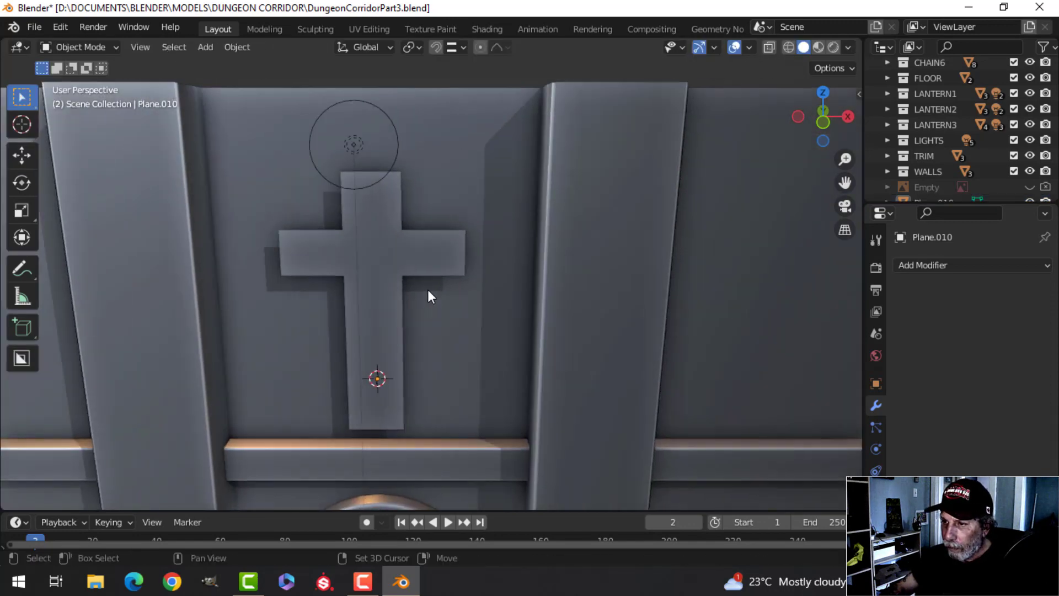
# Step: Extrude the whole cross about -0.078 m along its normal and delete its back faces
pyautogui.press('Tab')
pyautogui.moveTo(411, 263); pyautogui.dragTo(496, 309, button='middle')
pyautogui.press('e')
pyautogui.click(483, 298)
pyautogui.press('x')
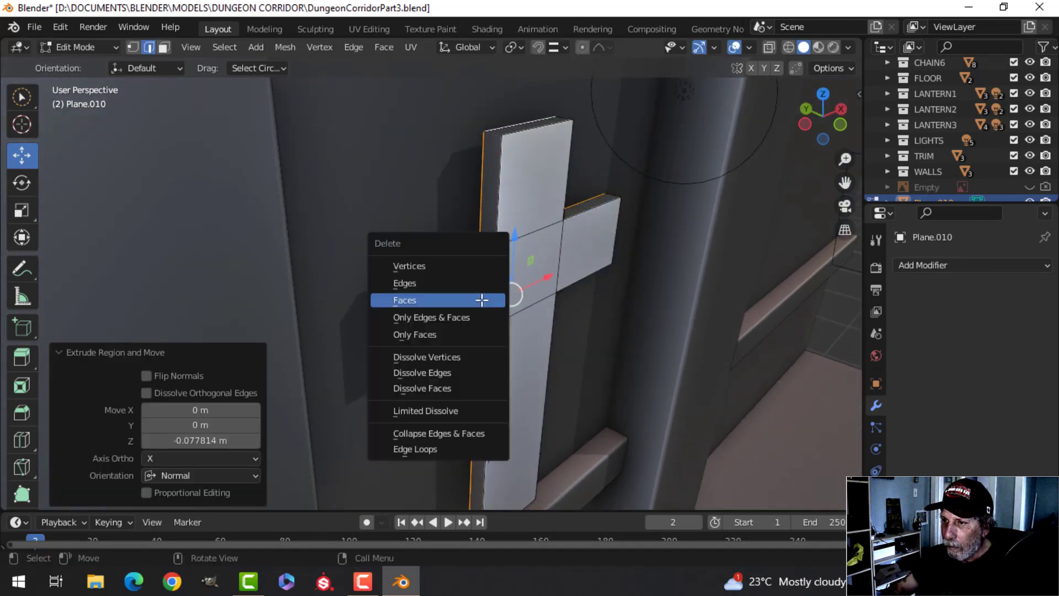
pyautogui.click(475, 300)
# Step: Recalculate the cross's normals to the outside and move it about 0.081 m along Y toward the wall
pyautogui.press('a')
pyautogui.hotkey('alt', 'n')
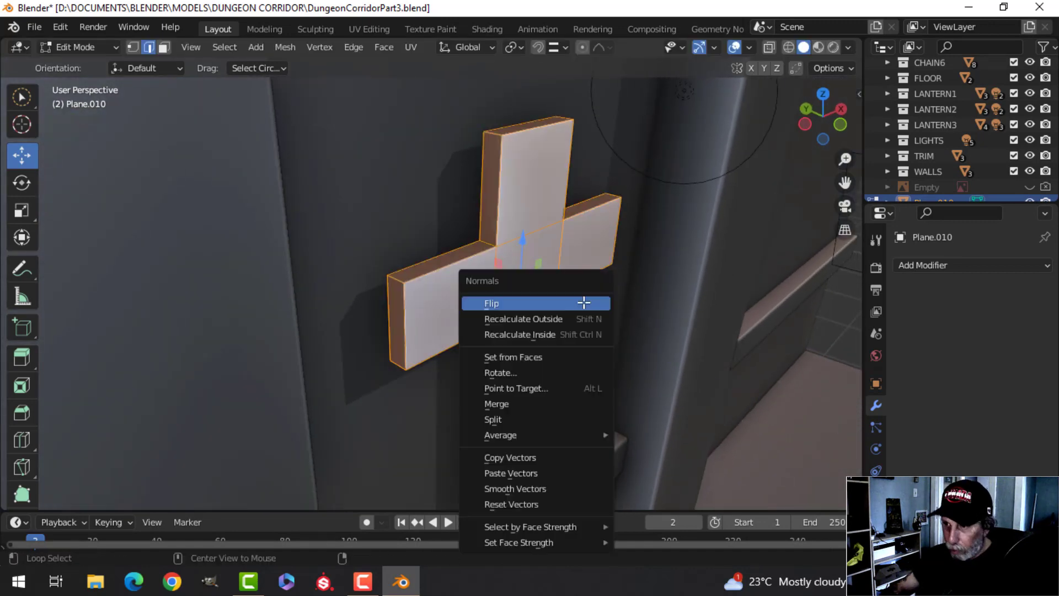
pyautogui.click(573, 319)
pyautogui.press('g')
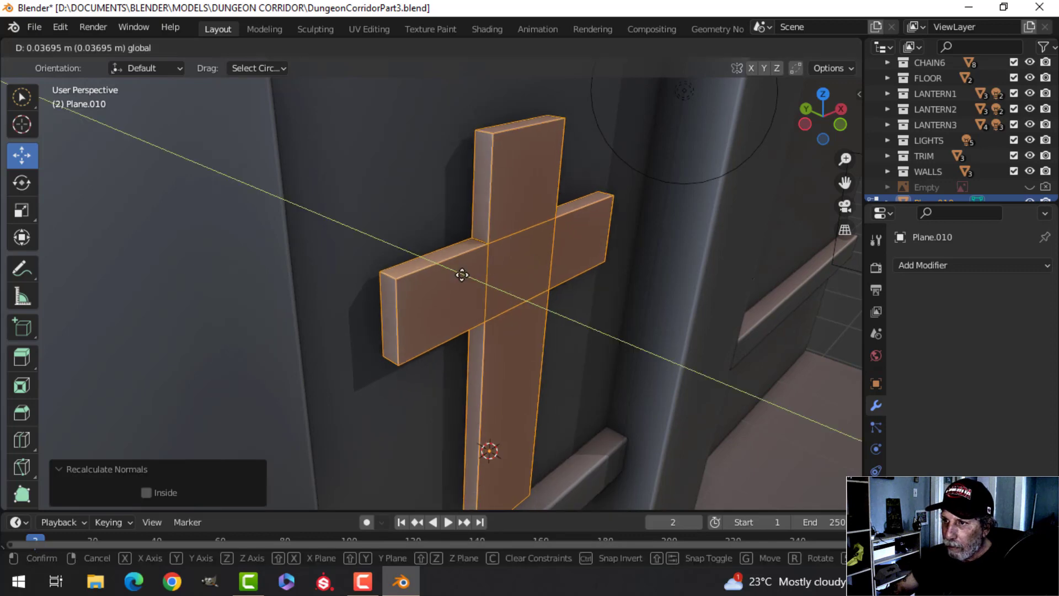
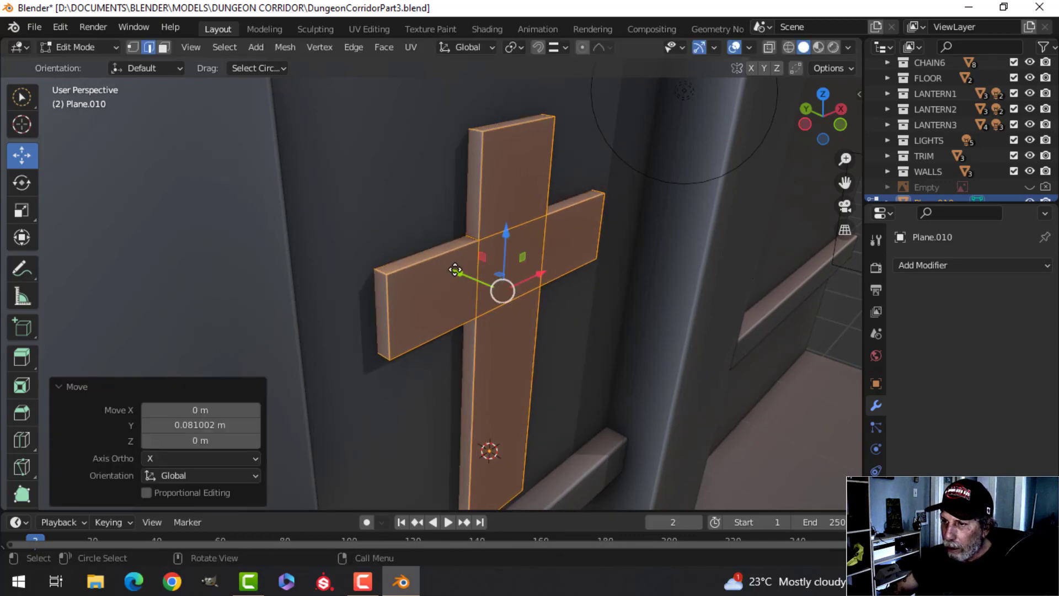
# Step: Return to Object Mode and add a Bevel modifier to the cross
pyautogui.hotkey('alt', 'a')
pyautogui.moveTo(587, 303); pyautogui.dragTo(485, 279, button='middle')
pyautogui.click(366, 214)
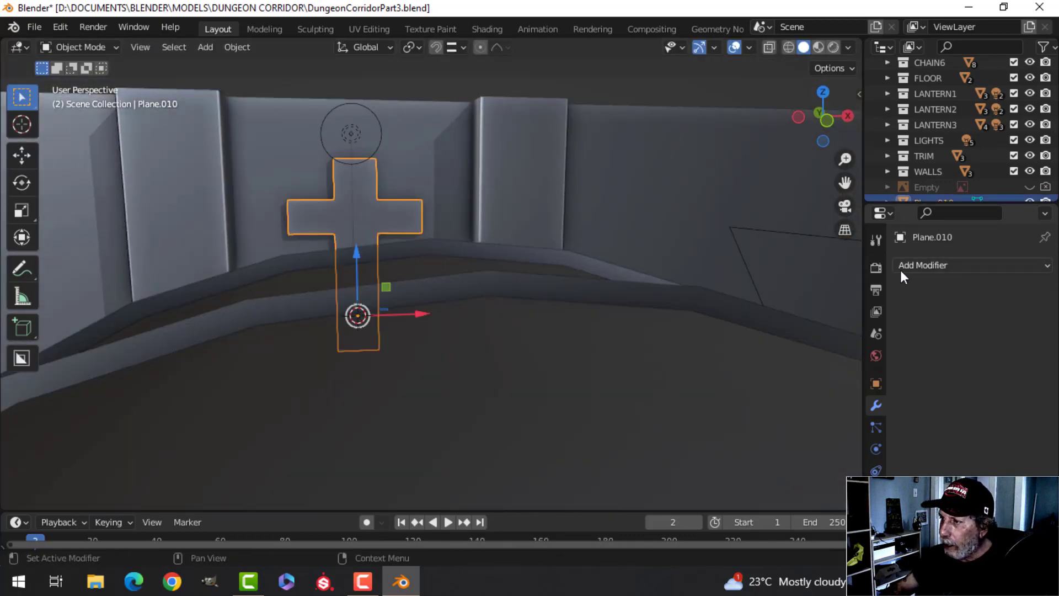
pyautogui.click(902, 268)
pyautogui.click(739, 287)
pyautogui.scroll(5, 591, 257)
pyautogui.keyDown('shift'); pyautogui.moveTo(591, 252); pyautogui.dragTo(619, 279, button='middle'); pyautogui.keyUp('shift')
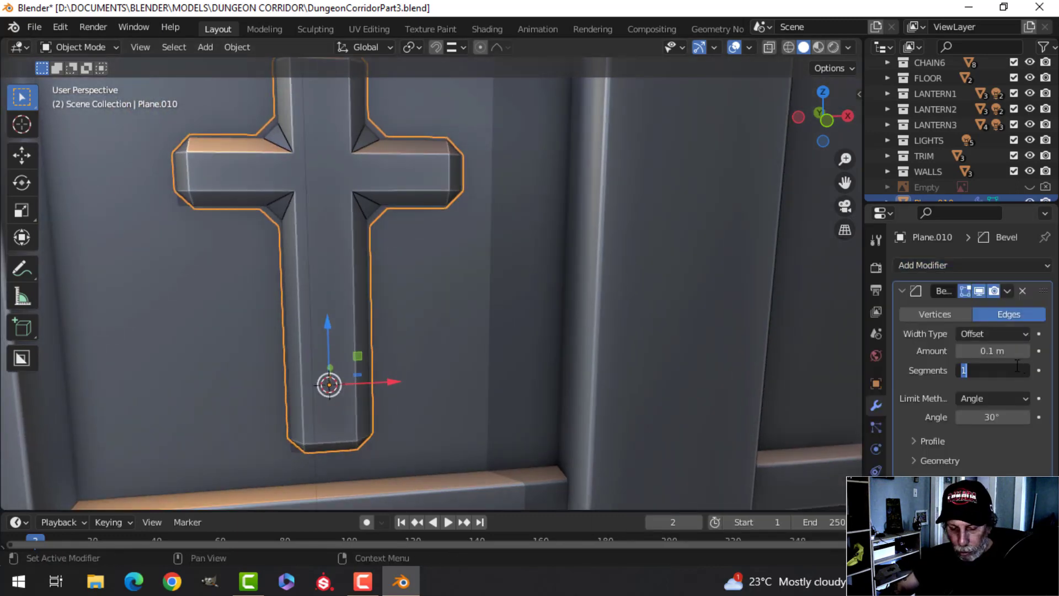
# Step: Set the cross's Bevel modifier to 3 segments and an amount of 0.01 m
pyautogui.press('Return')
pyautogui.click(987, 350)
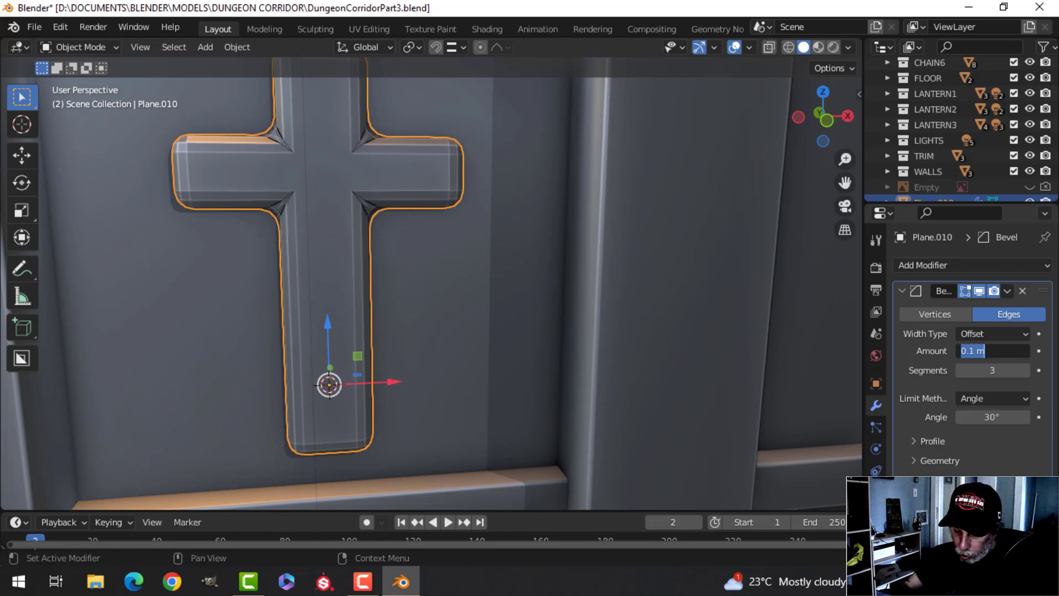
pyautogui.write('0.01')
pyautogui.press('Return')
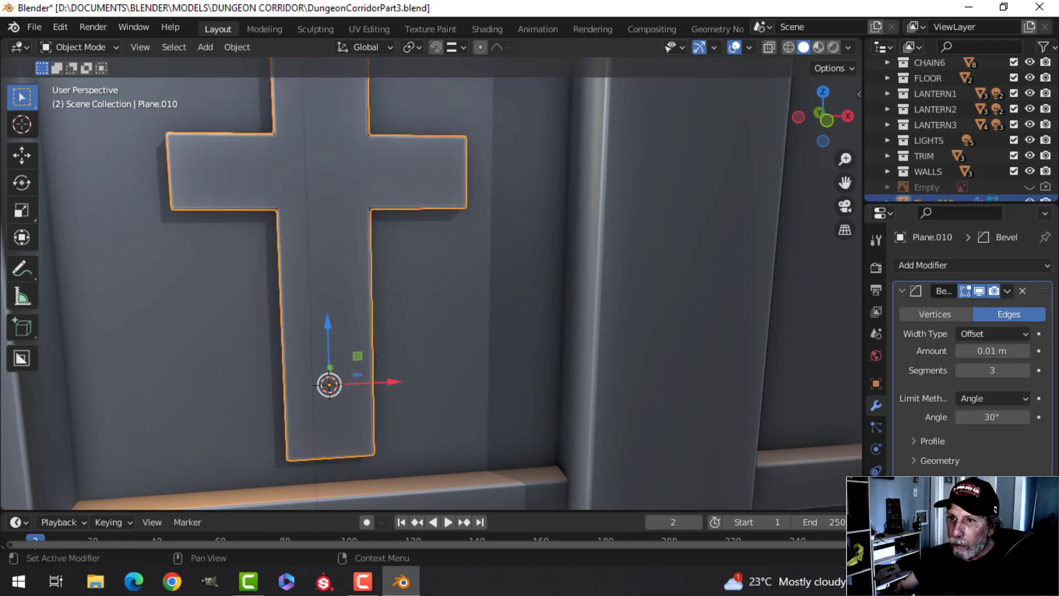
# Step: Set the outer miter of the cross's Bevel modifier to Arc
pyautogui.scroll(-3, 937, 460)
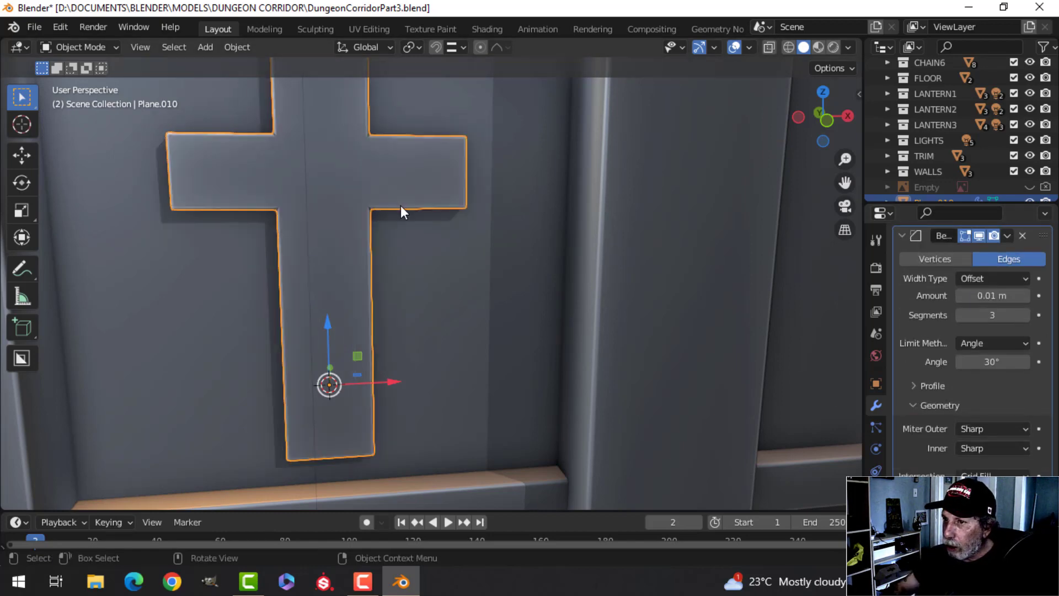
pyautogui.scroll(5, 392, 180)
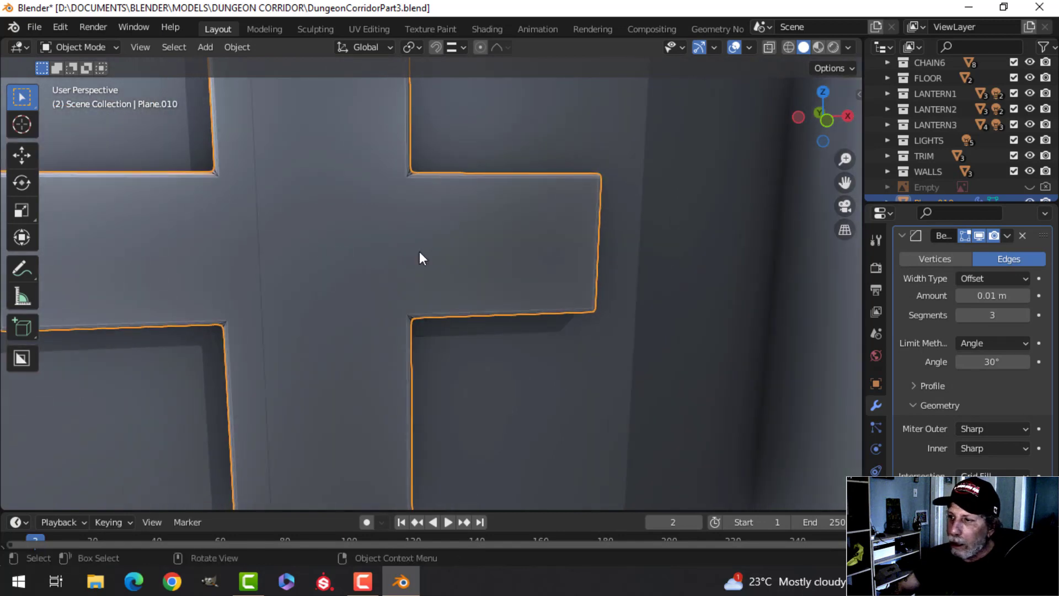
pyautogui.click(985, 427)
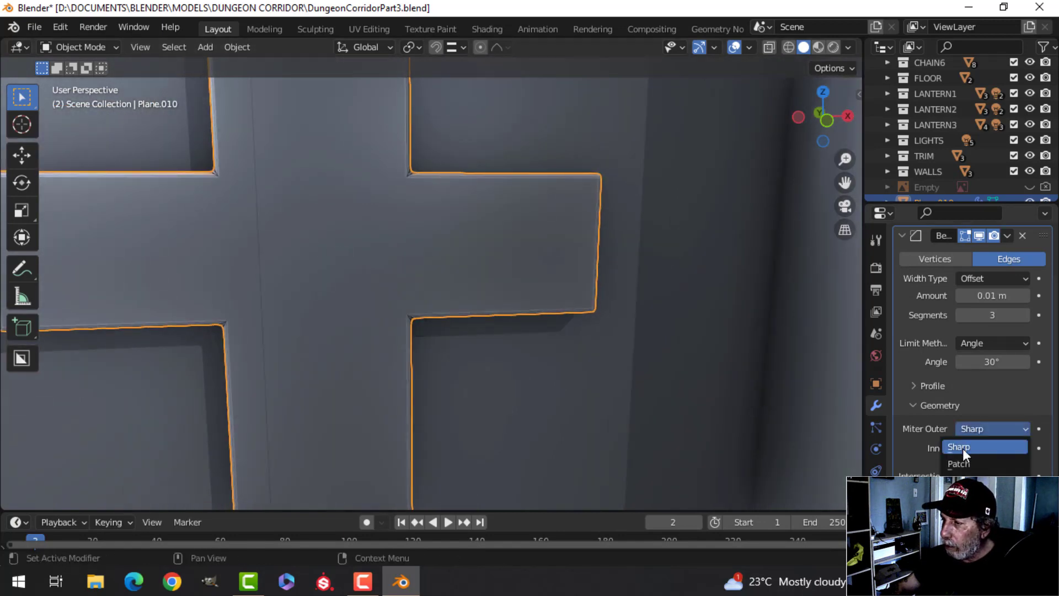
pyautogui.click(959, 481)
pyautogui.scroll(-4, 496, 279)
pyautogui.moveTo(496, 279); pyautogui.dragTo(458, 302, button='middle')
pyautogui.scroll(-4, 432, 316)
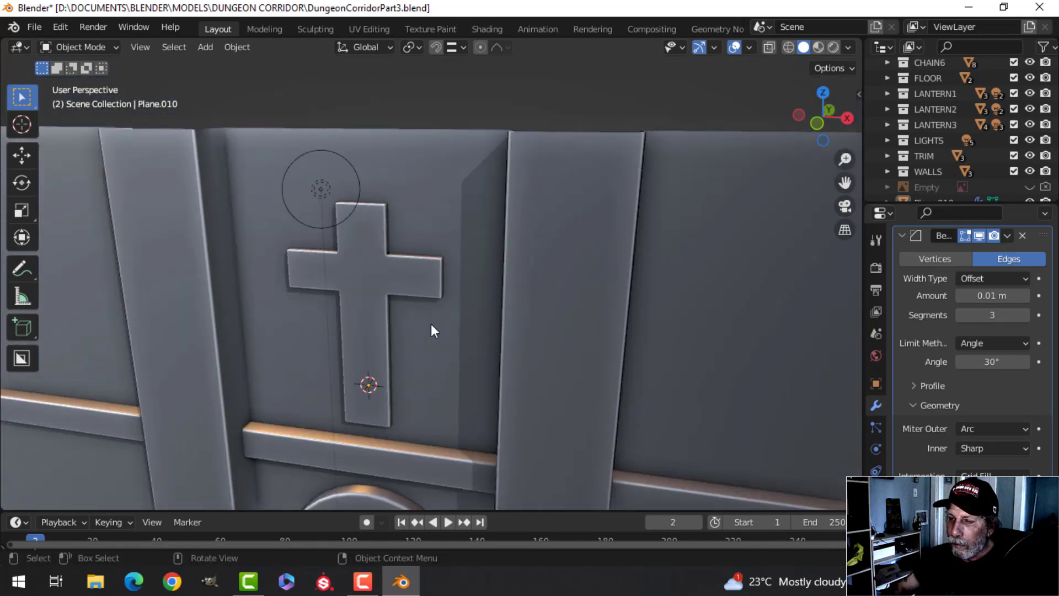
# Step: Check the cross on the back wall through the camera and from inside the corridor, and save the file
pyautogui.moveTo(432, 343); pyautogui.dragTo(534, 313, button='middle')
pyautogui.scroll(-4, 490, 327)
pyautogui.scroll(-1, 544, 315)
pyautogui.press('KP_0')
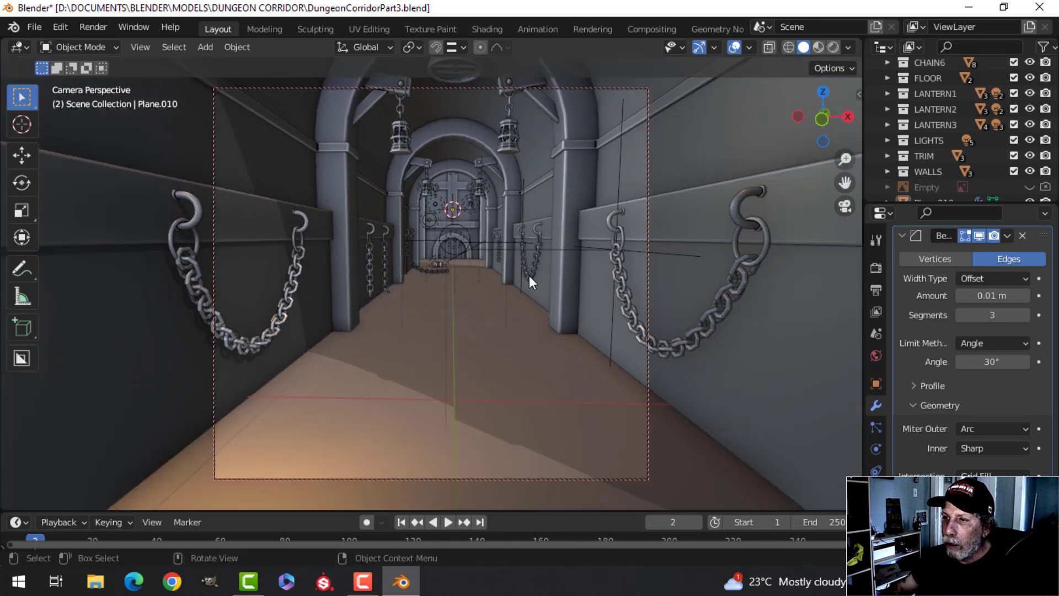
pyautogui.press('KP_0')
pyautogui.scroll(3, 595, 255)
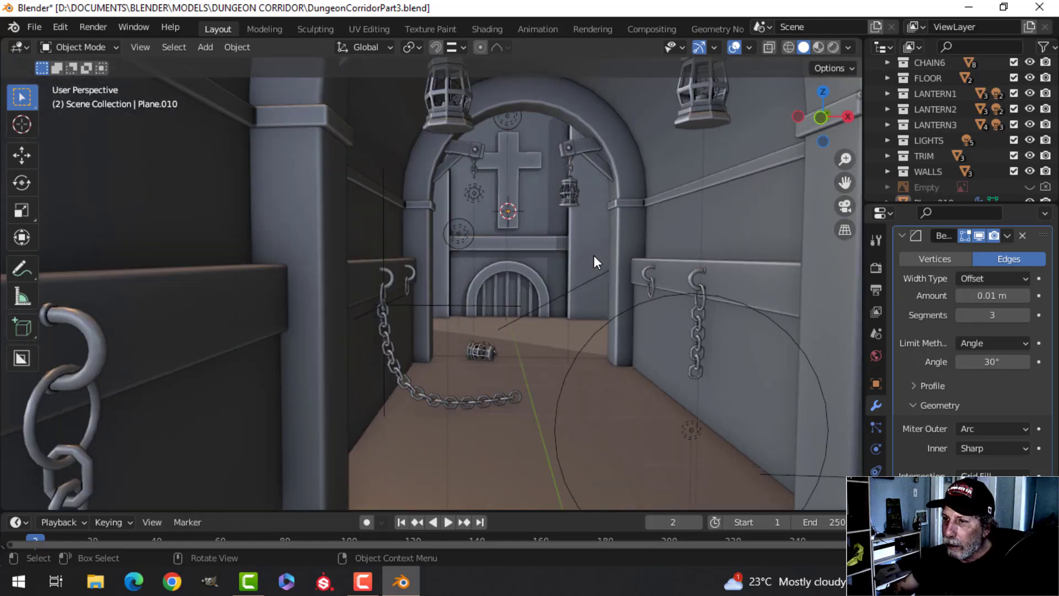
pyautogui.hotkey('ctrl', 's')
# Step: Move the cross into a new collection named CROSS
pyautogui.moveTo(595, 250); pyautogui.dragTo(501, 266, button='middle')
pyautogui.click(481, 237)
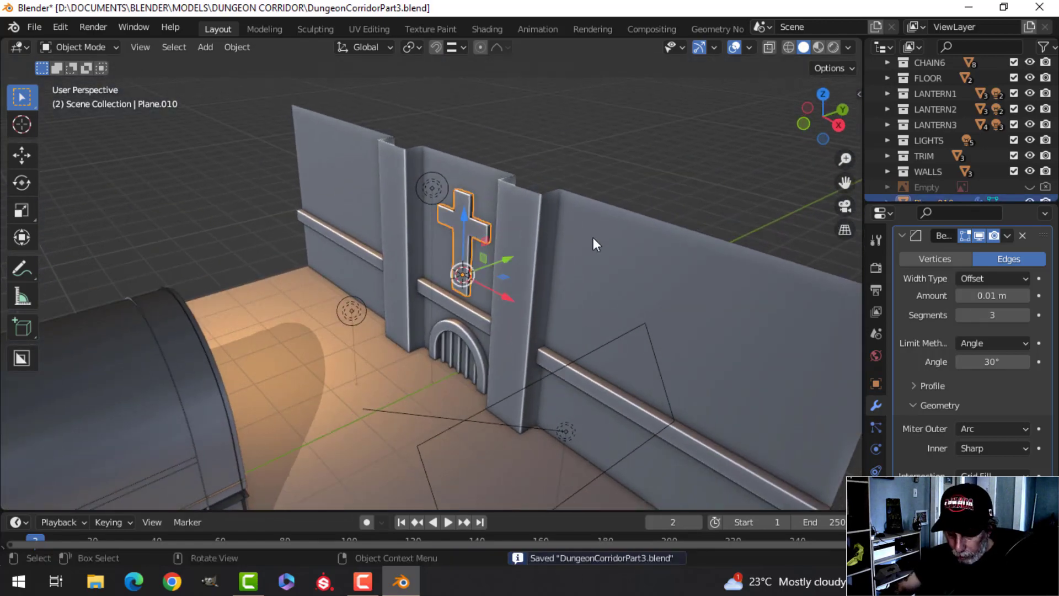
pyautogui.press('m')
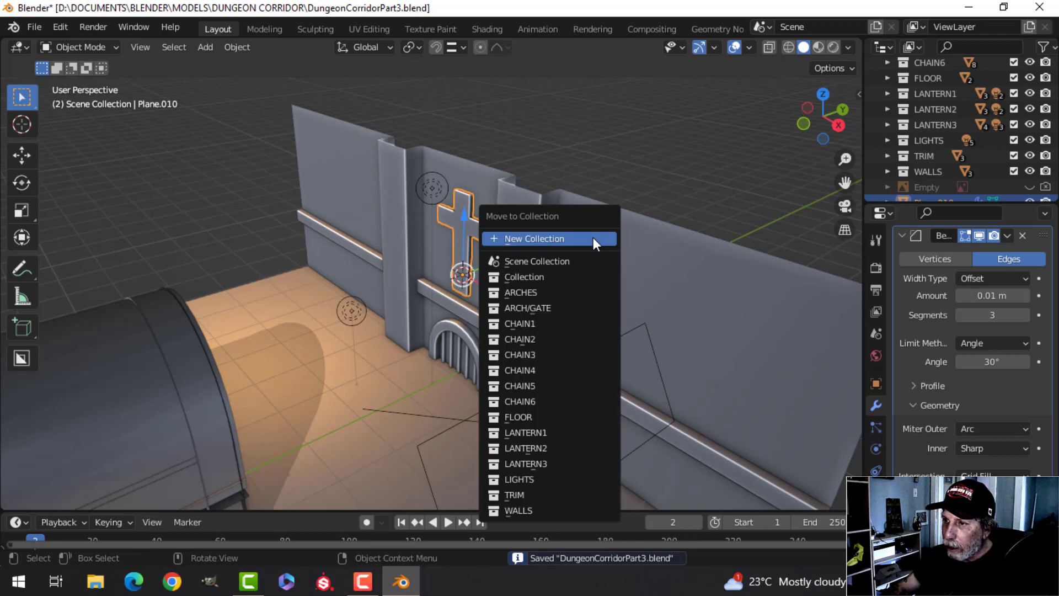
pyautogui.click(594, 238)
pyautogui.press('capslock')
pyautogui.write('CROSS')
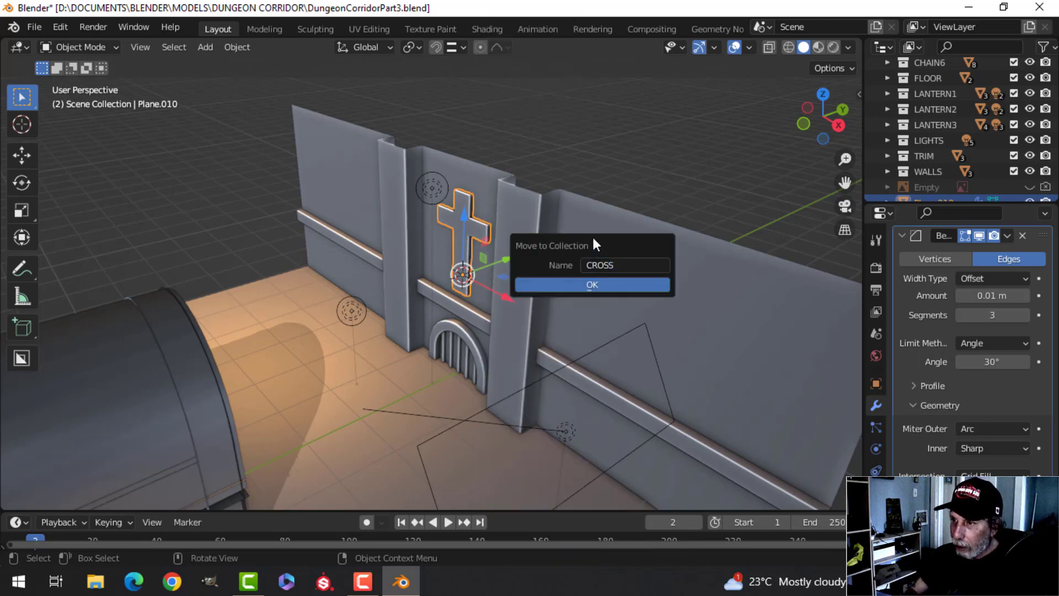
pyautogui.click(595, 283)
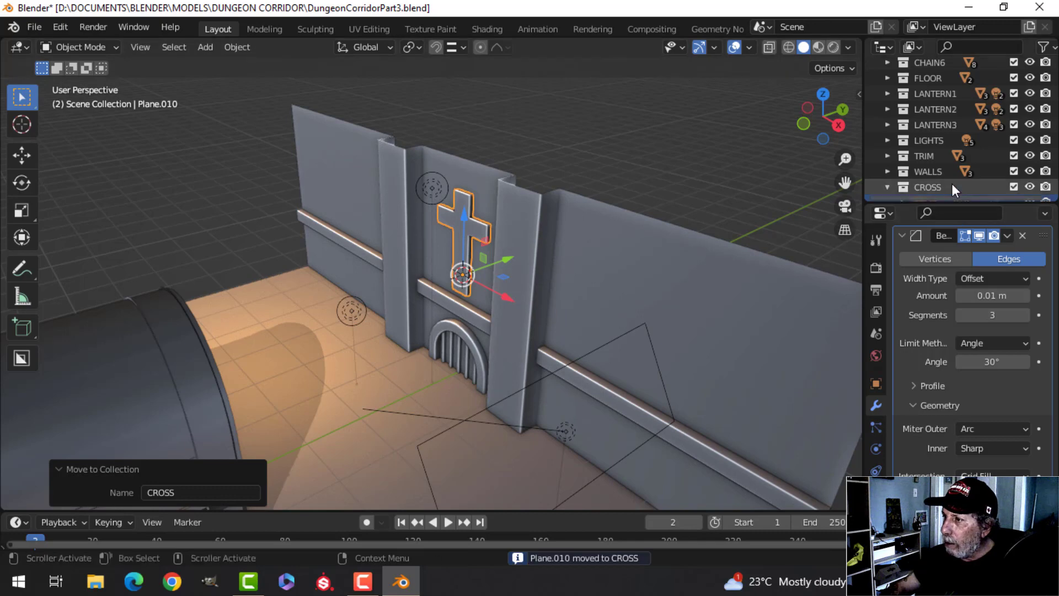
# Step: Place the CROSS collection between CHAIN6 and FLOOR, collapse it, and save the file
pyautogui.moveTo(928, 186); pyautogui.dragTo(935, 154)
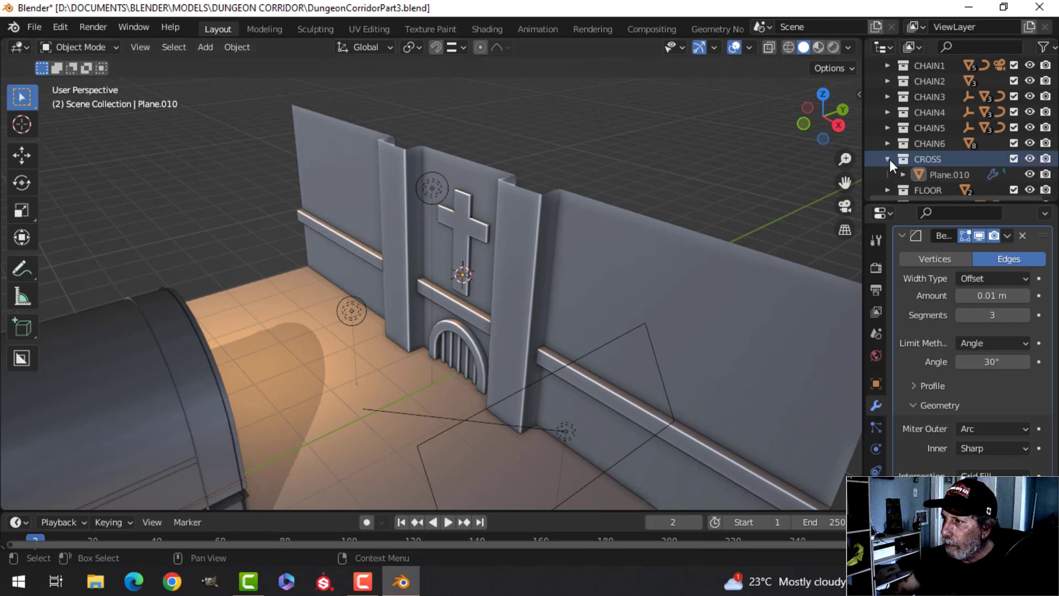
pyautogui.scroll(-3, 630, 232)
pyautogui.scroll(4, 525, 266)
pyautogui.click(633, 234)
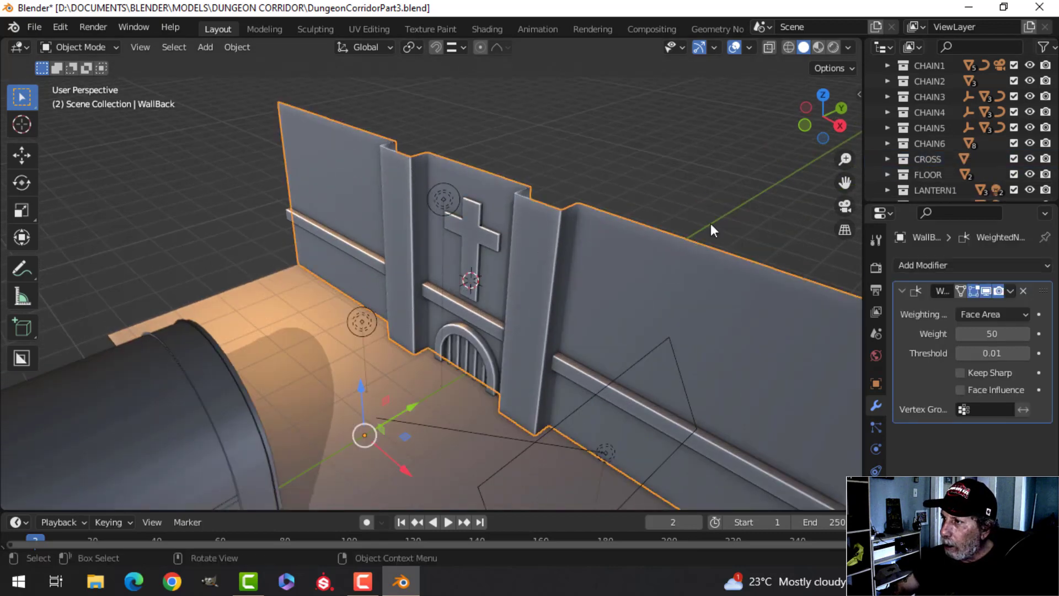
pyautogui.scroll(-4, 634, 260)
pyautogui.moveTo(578, 311); pyautogui.dragTo(472, 283, button='middle')
pyautogui.hotkey('ctrl', 's')
# Step: Examine the corridor's interior and the floor around the fallen lantern in front of the arched gate
pyautogui.scroll(4, 442, 289)
pyautogui.scroll(3, 485, 303)
pyautogui.moveTo(472, 284); pyautogui.dragTo(441, 281, button='middle')
pyautogui.scroll(5, 441, 276)
pyautogui.keyDown('shift'); pyautogui.moveTo(419, 237); pyautogui.dragTo(512, 304, button='middle'); pyautogui.keyUp('shift')
pyautogui.moveTo(461, 260); pyautogui.dragTo(468, 259, button='middle')
pyautogui.scroll(-2, 400, 300)
pyautogui.moveTo(399, 300); pyautogui.dragTo(620, 242, button='middle')
pyautogui.scroll(5, 654, 156)
pyautogui.scroll(-4, 542, 289)
pyautogui.keyDown('shift'); pyautogui.moveTo(541, 289); pyautogui.dragTo(493, 293, button='middle'); pyautogui.keyUp('shift')
pyautogui.keyDown('shift'); pyautogui.moveTo(639, 264); pyautogui.dragTo(580, 296, button='middle'); pyautogui.keyUp('shift')
pyautogui.keyDown('shift'); pyautogui.moveTo(591, 238); pyautogui.dragTo(513, 330, button='middle'); pyautogui.keyUp('shift')
pyautogui.scroll(-2, 545, 293)
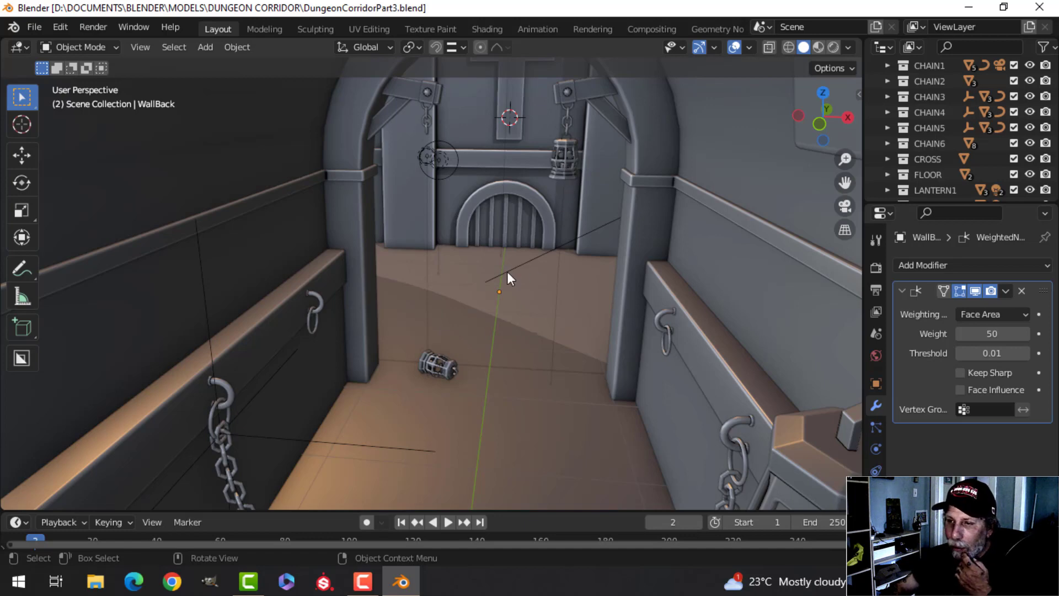
pyautogui.scroll(2, 563, 187)
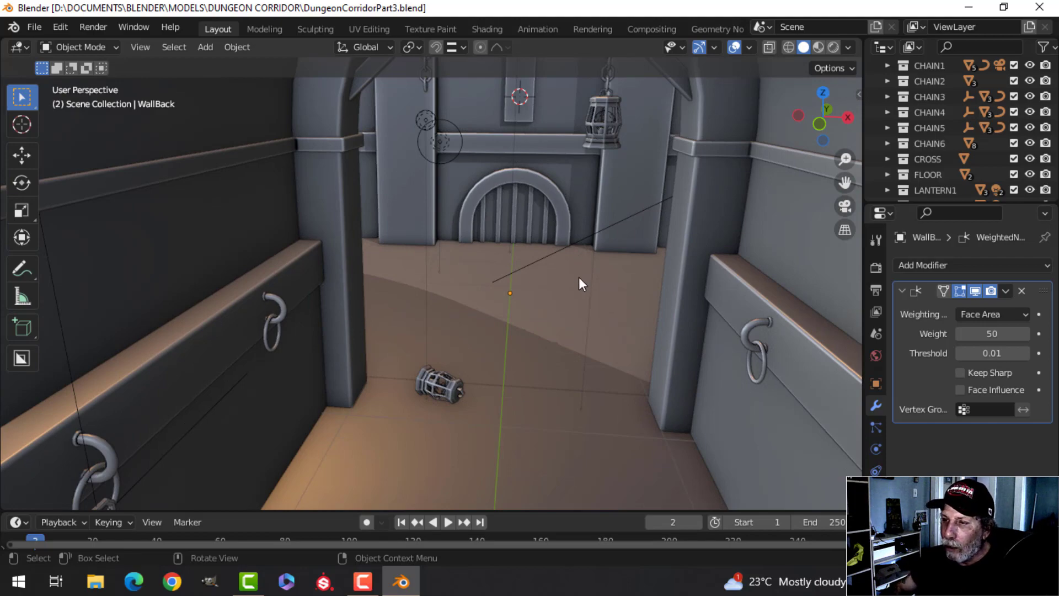
# Step: Snap the 3D cursor to the whole mesh of the lantern lying on the floor, and return to Object Mode
pyautogui.moveTo(600, 261); pyautogui.dragTo(406, 272, button='middle')
pyautogui.click(407, 273)
pyautogui.press('Tab')
pyautogui.press('a')
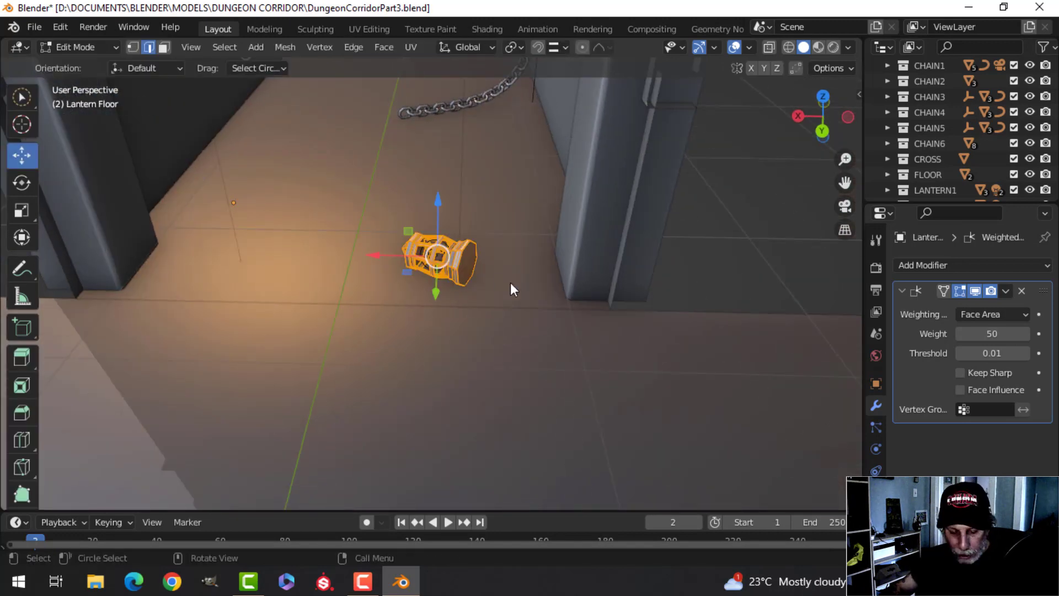
pyautogui.hotkey('shift', 's')
pyautogui.click(517, 372)
pyautogui.press('Tab')
pyautogui.moveTo(518, 371); pyautogui.dragTo(508, 314, button='middle')
pyautogui.hotkey('shift', 'a')
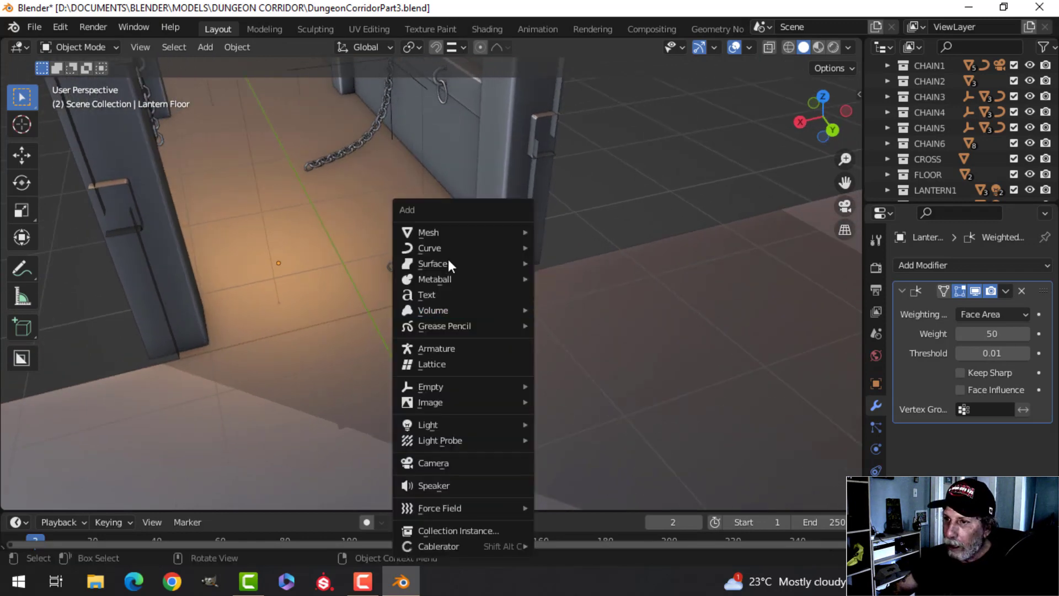
pyautogui.moveTo(446, 230)
pyautogui.click(572, 307)
pyautogui.click(257, 310)
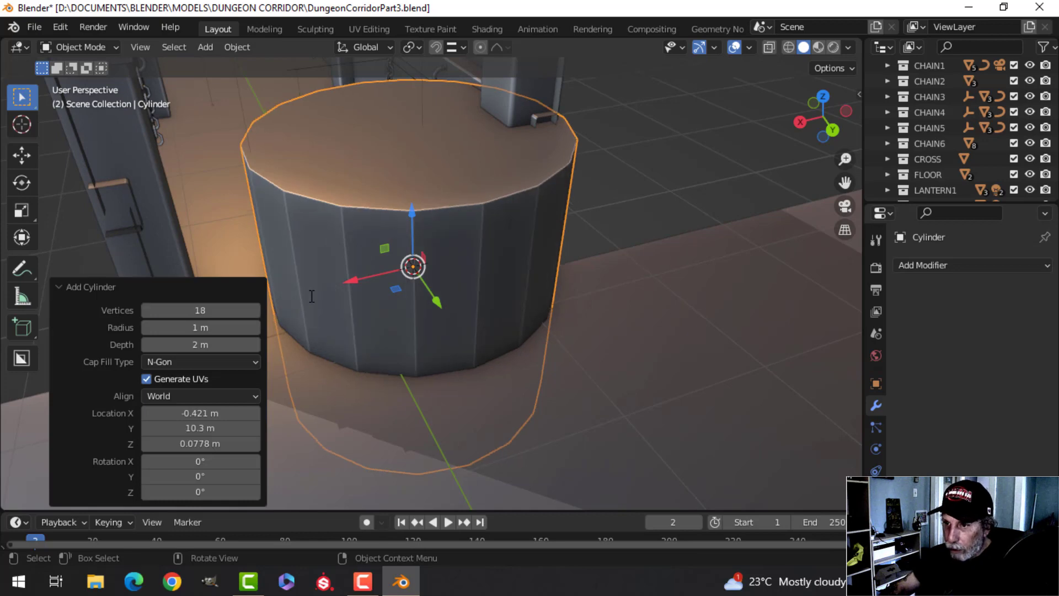
pyautogui.write('18')
pyautogui.press('Return')
pyautogui.press('Tab')
pyautogui.press('s')
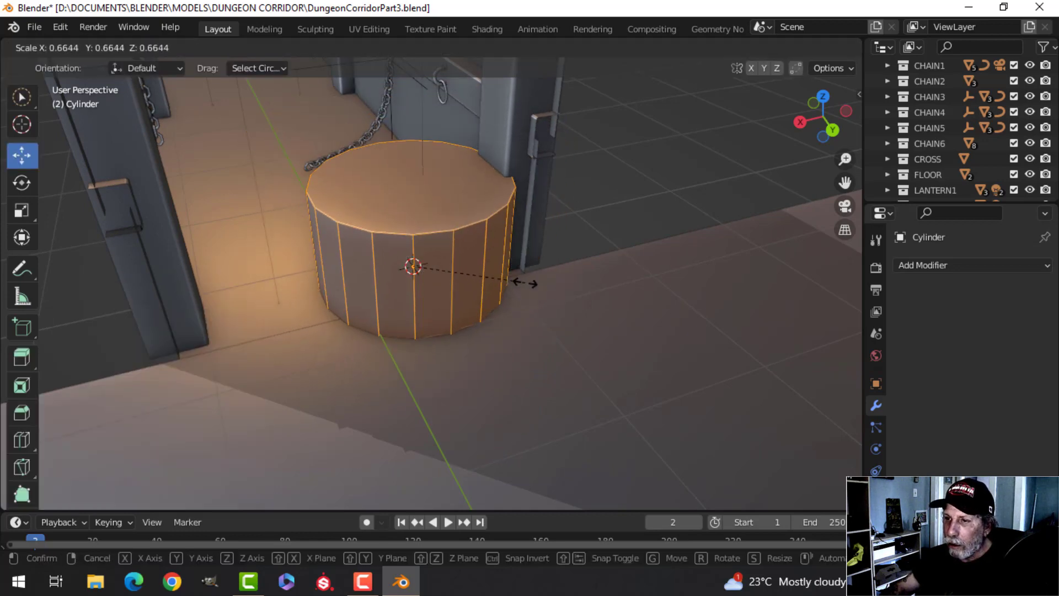
pyautogui.press('Escape')
pyautogui.press('Tab')
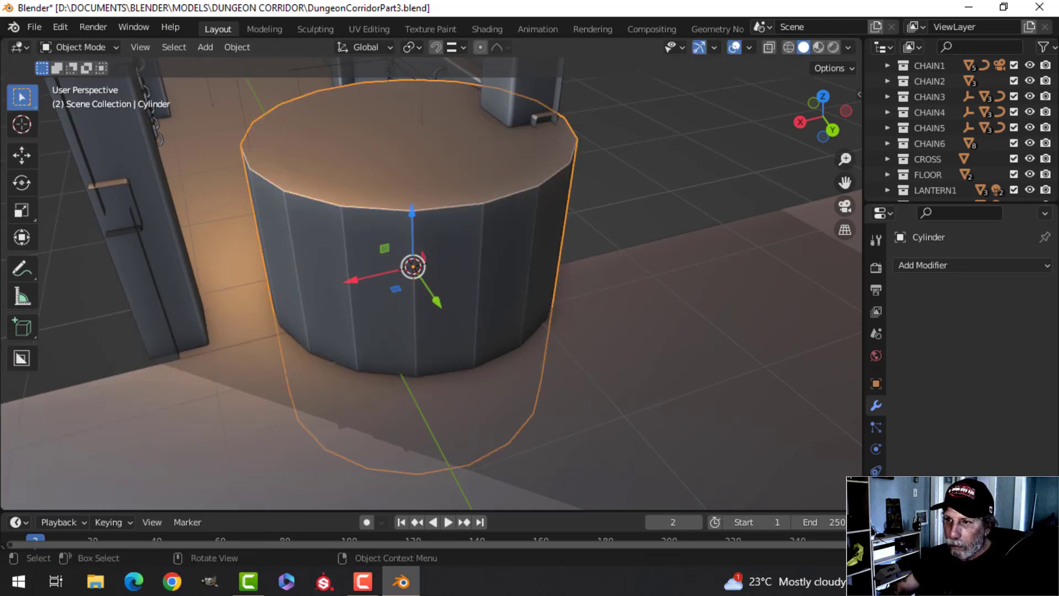
pyautogui.press('x')
pyautogui.click(524, 282)
# Step: Add a cylinder at the 3D cursor with more than 18 vertices and scale its mesh down uniformly in Edit Mode
pyautogui.hotkey('shift', 'a')
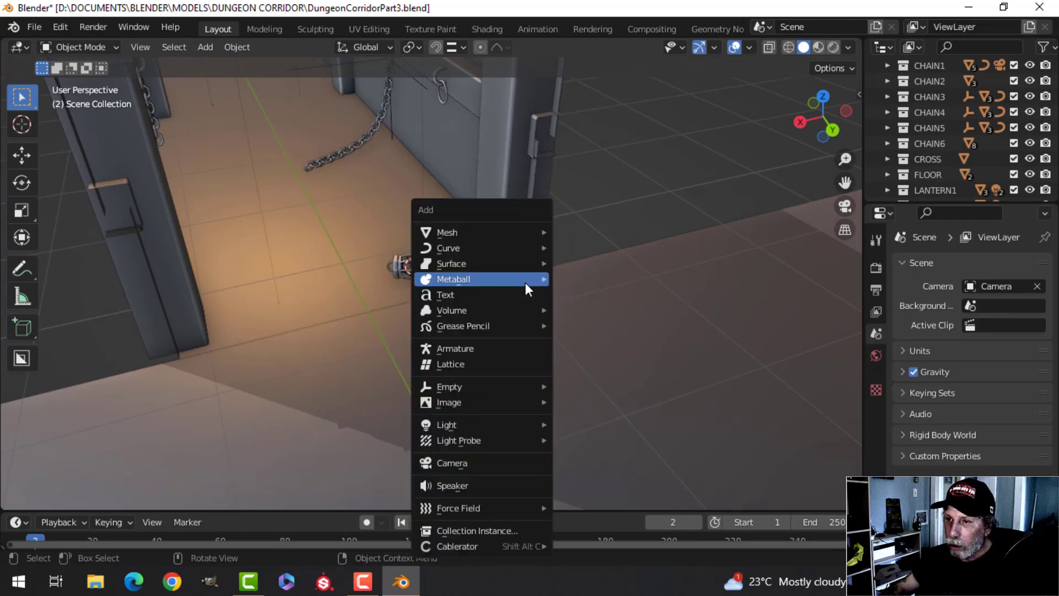
pyautogui.moveTo(484, 235)
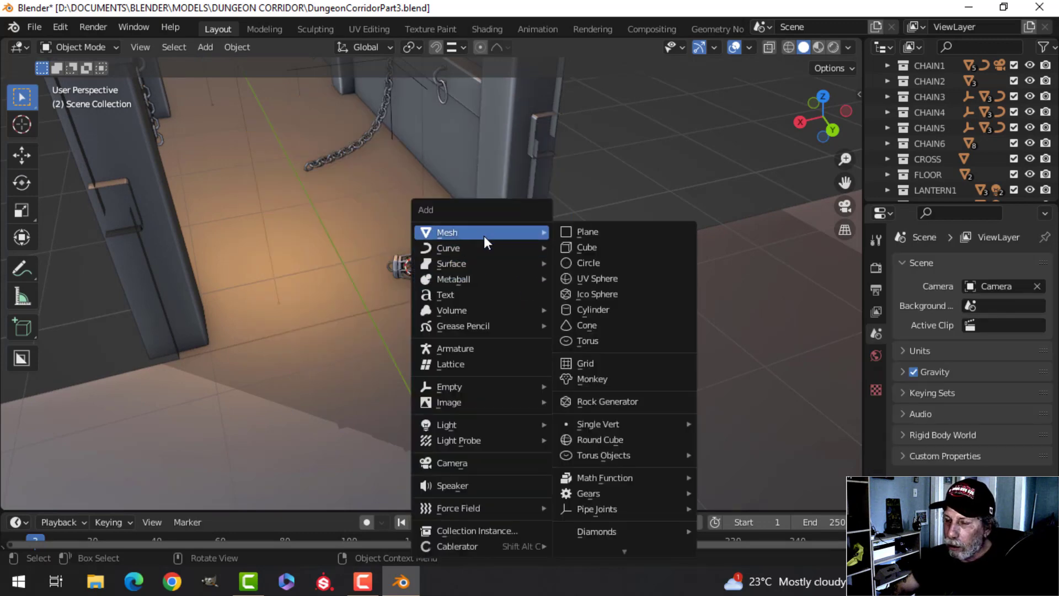
pyautogui.click(573, 311)
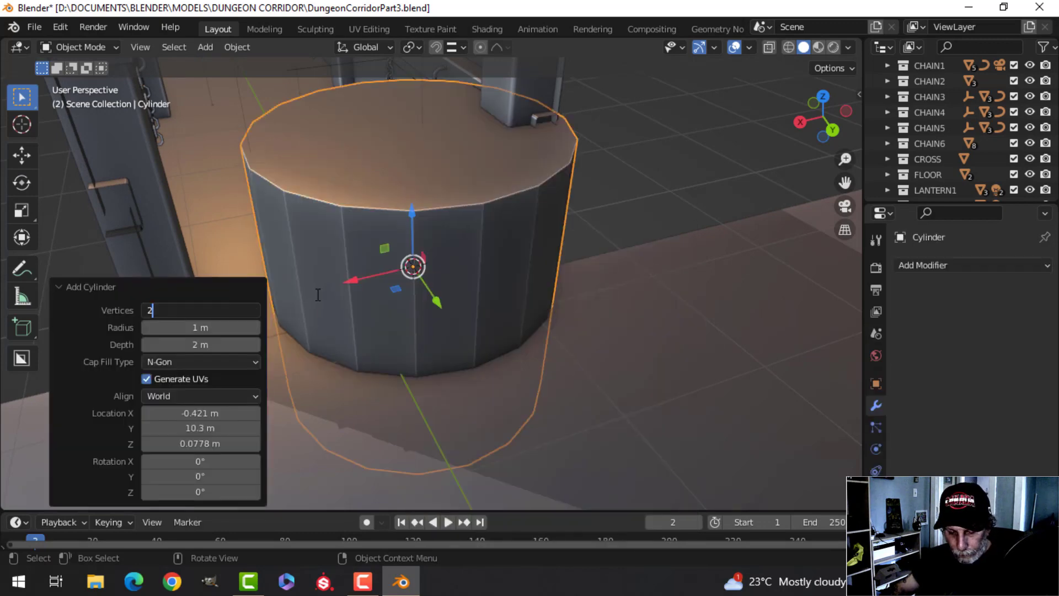
pyautogui.press('Return')
pyautogui.press('Tab')
pyautogui.press('s')
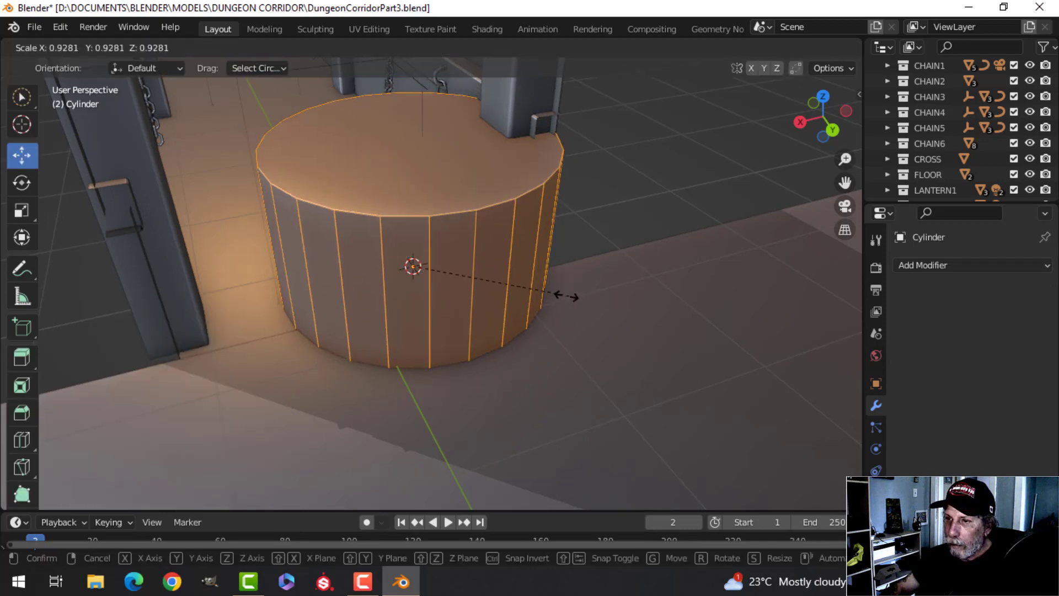
pyautogui.click(458, 291)
# Step: Position the cylinder on the floor beside the lantern and adjust its width in X and Y only
pyautogui.moveTo(448, 304); pyautogui.dragTo(554, 326)
pyautogui.moveTo(553, 325); pyautogui.dragTo(517, 302, button='middle')
pyautogui.moveTo(479, 284); pyautogui.dragTo(480, 240)
pyautogui.press('s')
pyautogui.hotkey('shift', 'z')
pyautogui.click(558, 272)
pyautogui.scroll(2, 543, 284)
pyautogui.hotkey('alt', 'a')
# Step: Add one centred edge loop around the cylinder and scale it outward by about 1.233
pyautogui.keyDown('shift'); pyautogui.moveTo(548, 291); pyautogui.dragTo(464, 287, button='middle'); pyautogui.keyUp('shift')
pyautogui.scroll(1, 467, 280)
pyautogui.scroll(2, 464, 287)
pyautogui.hotkey('ctrl', 'r')
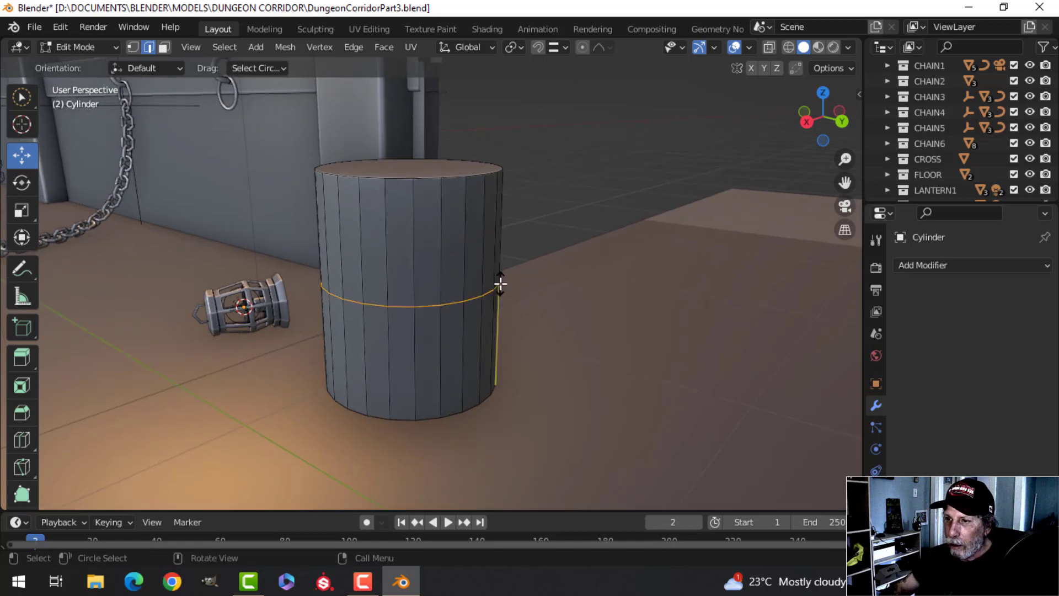
pyautogui.click(504, 281)
pyautogui.rightClick(516, 281)
pyautogui.press('s')
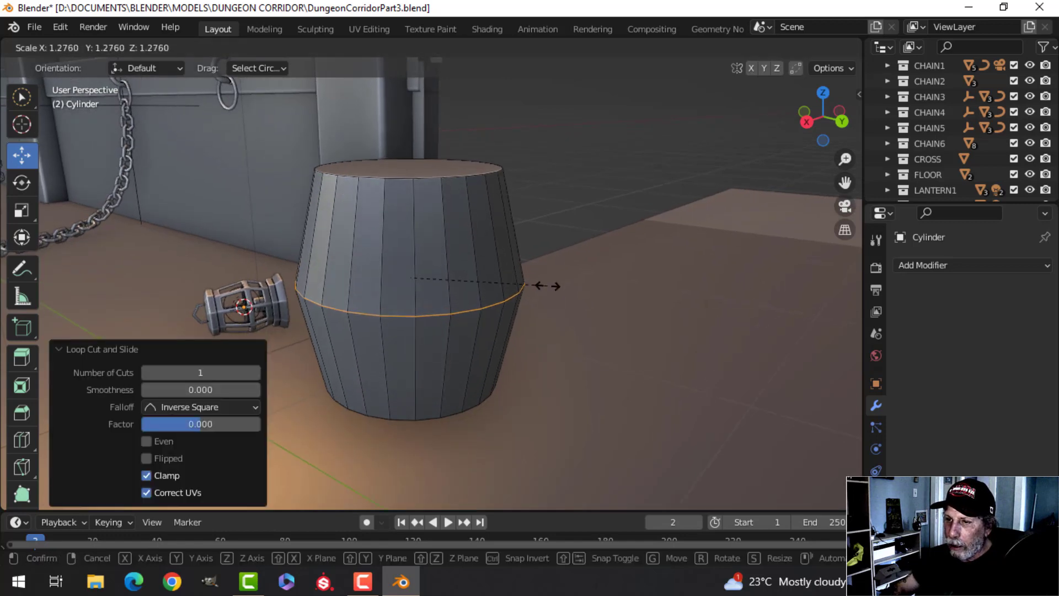
pyautogui.click(539, 286)
# Step: Bevel the widened middle loop about 0.215 m with 4 segments to round the barrel's sides
pyautogui.hotkey('ctrl', 'b')
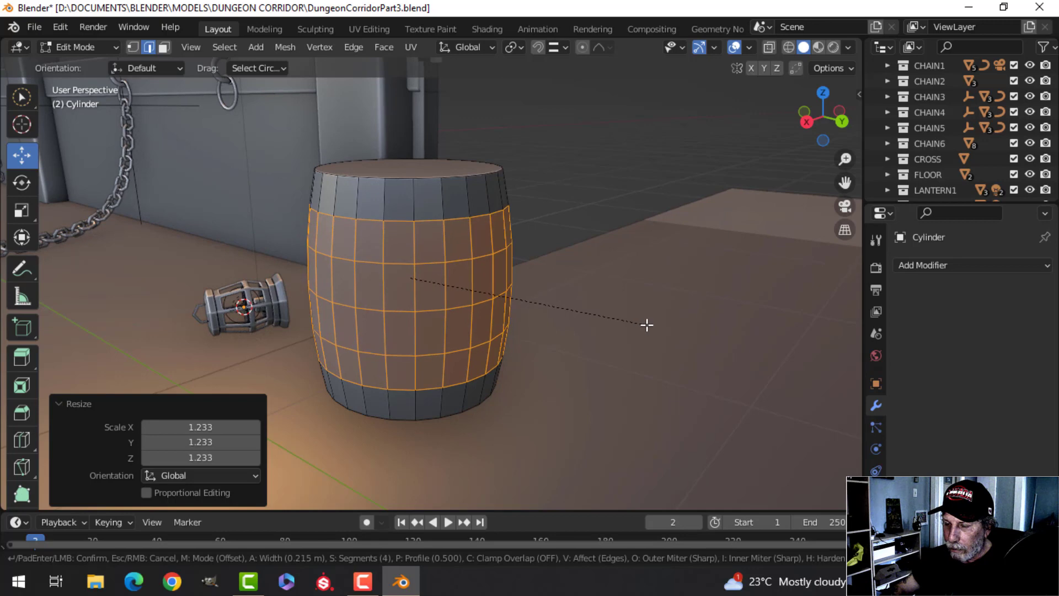
pyautogui.click(646, 325)
pyautogui.click(533, 294)
pyautogui.moveTo(533, 293); pyautogui.dragTo(580, 313, button='middle')
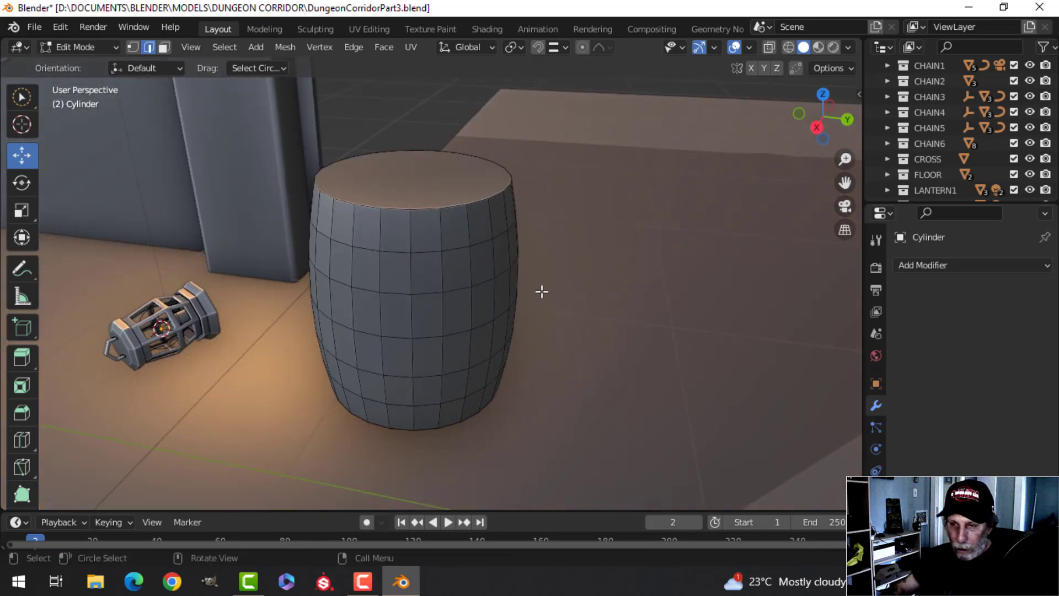
# Step: Isolate the barrel in local view and inset its top and bottom faces by about 0.027 m
pyautogui.press('Tab')
pyautogui.press('KP_Divide')
pyautogui.press('Tab')
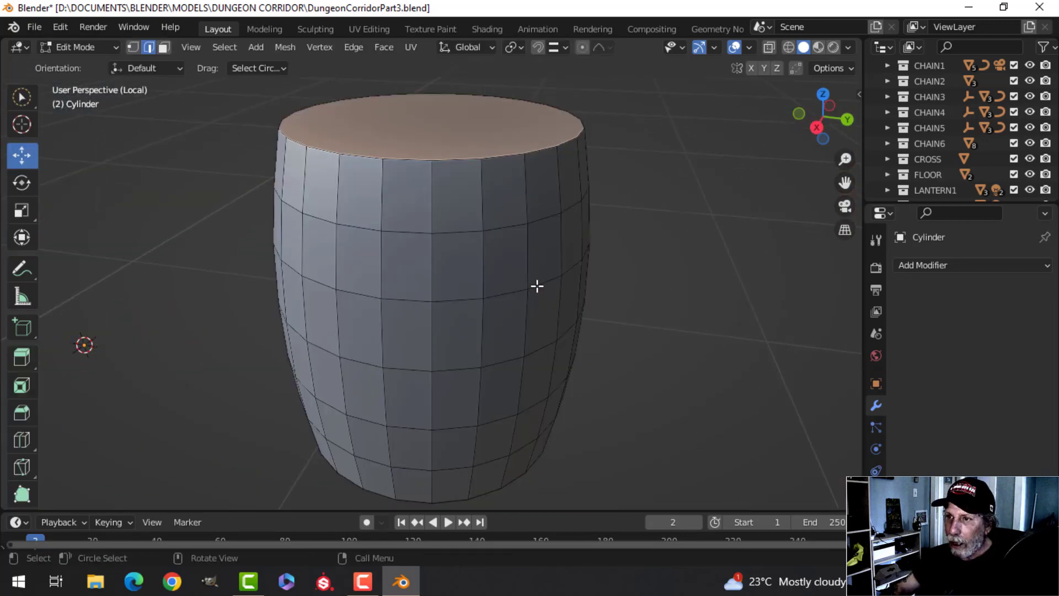
pyautogui.scroll(-1, 524, 275)
pyautogui.press('3')
pyautogui.click(460, 179)
pyautogui.moveTo(482, 274); pyautogui.dragTo(629, 304, button='middle')
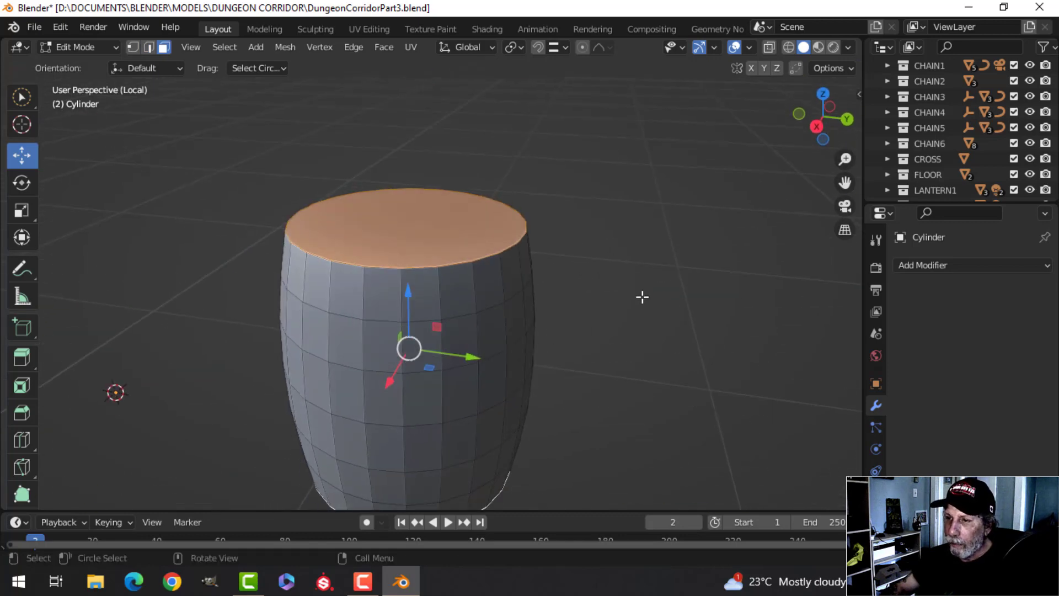
pyautogui.press('i')
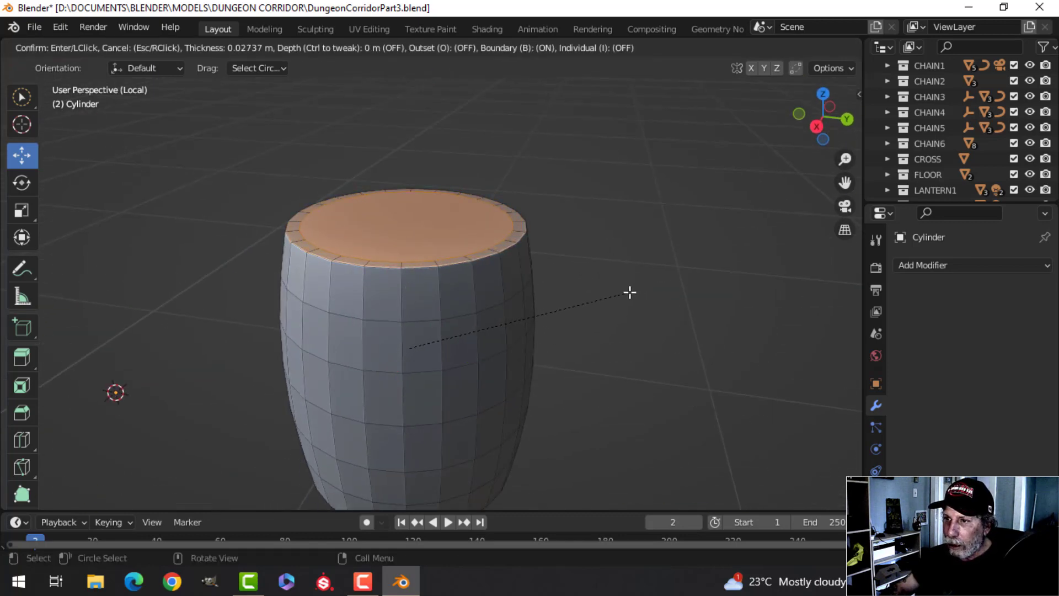
pyautogui.click(629, 292)
# Step: Extrude both inset end faces in place and scale them to about 0.87 along Z to recess the barrel's ends
pyautogui.moveTo(624, 293); pyautogui.dragTo(589, 330, button='middle')
pyautogui.press('e')
pyautogui.rightClick(589, 332)
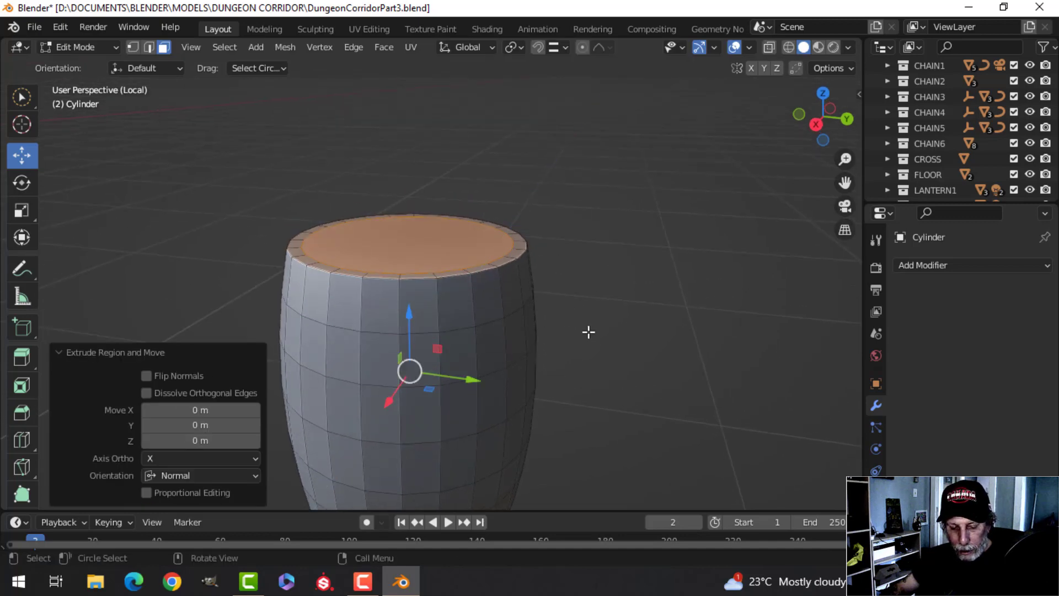
pyautogui.press('s')
pyautogui.press('z')
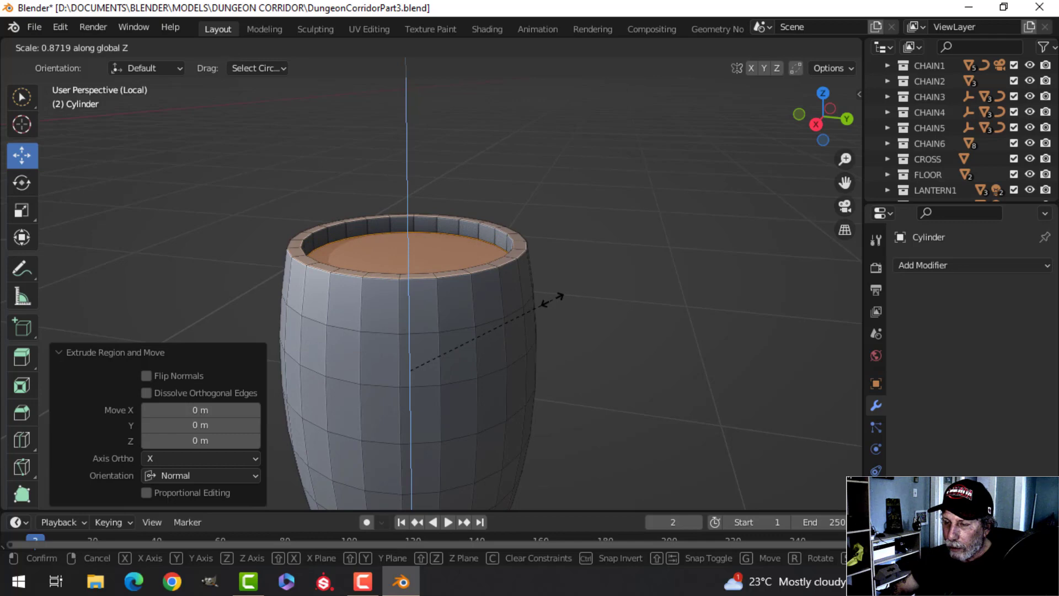
pyautogui.click(551, 297)
# Step: Bevel the edge loops nearest the barrel's top and bottom by 0.0183 m with 1 segment to outline two bands
pyautogui.press('a')
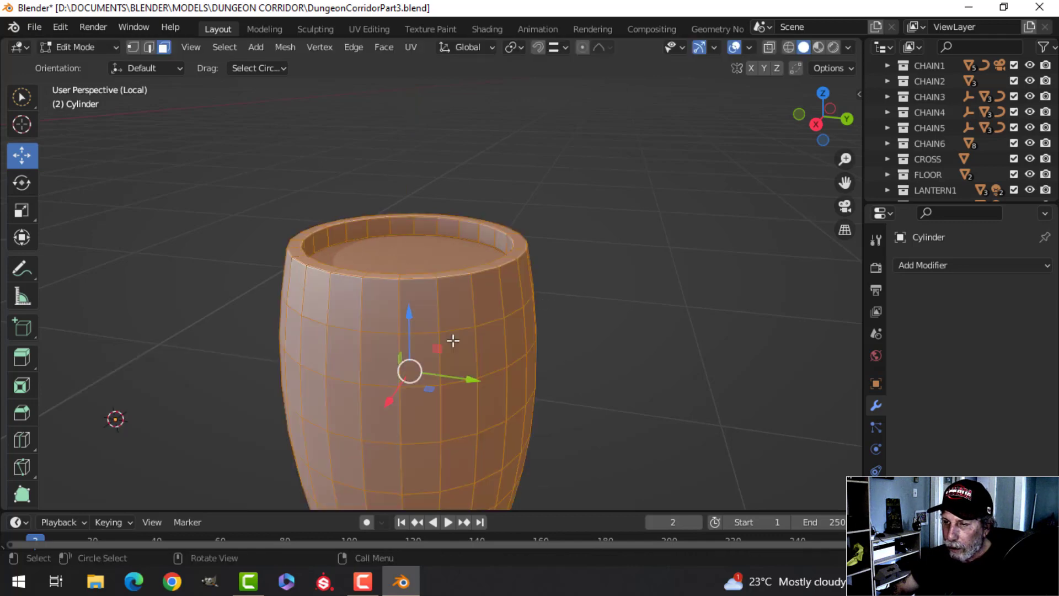
pyautogui.hotkey('ctrl', 'z')
pyautogui.keyDown('shift'); pyautogui.moveTo(454, 340); pyautogui.dragTo(480, 305, button='middle'); pyautogui.keyUp('shift')
pyautogui.keyDown('shift'); pyautogui.moveTo(463, 255); pyautogui.dragTo(445, 146, button='middle'); pyautogui.keyUp('shift')
pyautogui.press('2')
pyautogui.hotkey('alt', 'a')
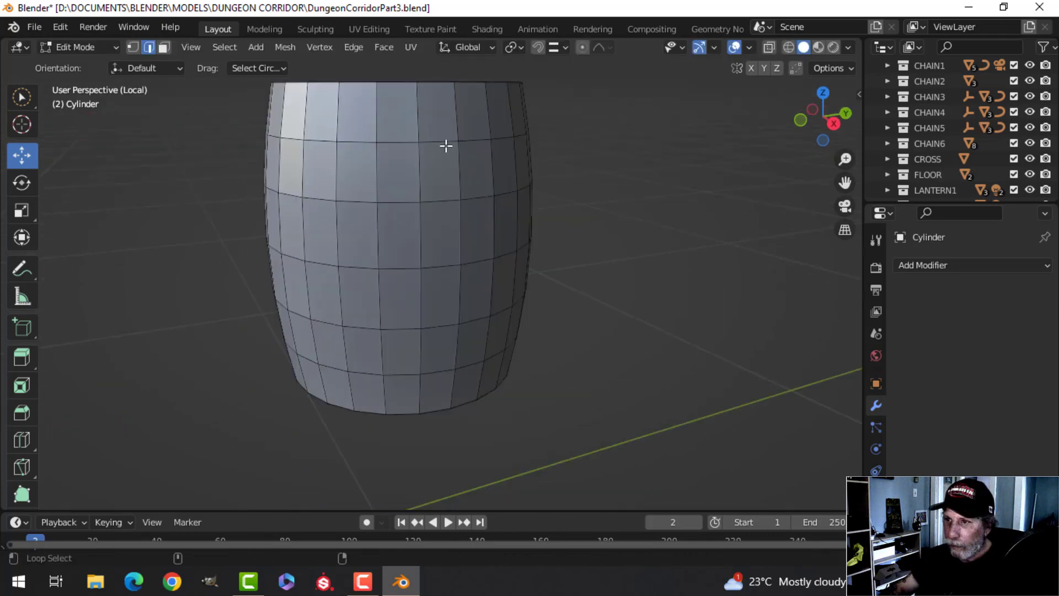
pyautogui.keyDown('alt'); pyautogui.keyDown('shift'); pyautogui.click(437, 372); pyautogui.keyUp('shift'); pyautogui.keyUp('alt')
pyautogui.moveTo(524, 263)
pyautogui.mouseDown(button='middle')
pyautogui.moveTo(520, 272)
pyautogui.moveTo(542, 267)
pyautogui.mouseUp(button='middle')
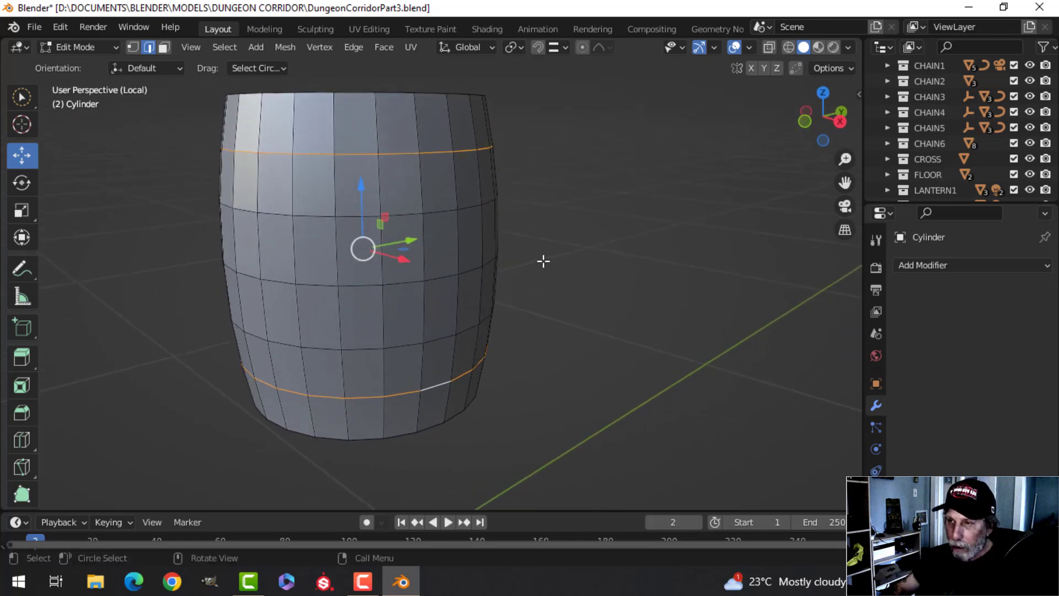
pyautogui.hotkey('ctrl', 'b')
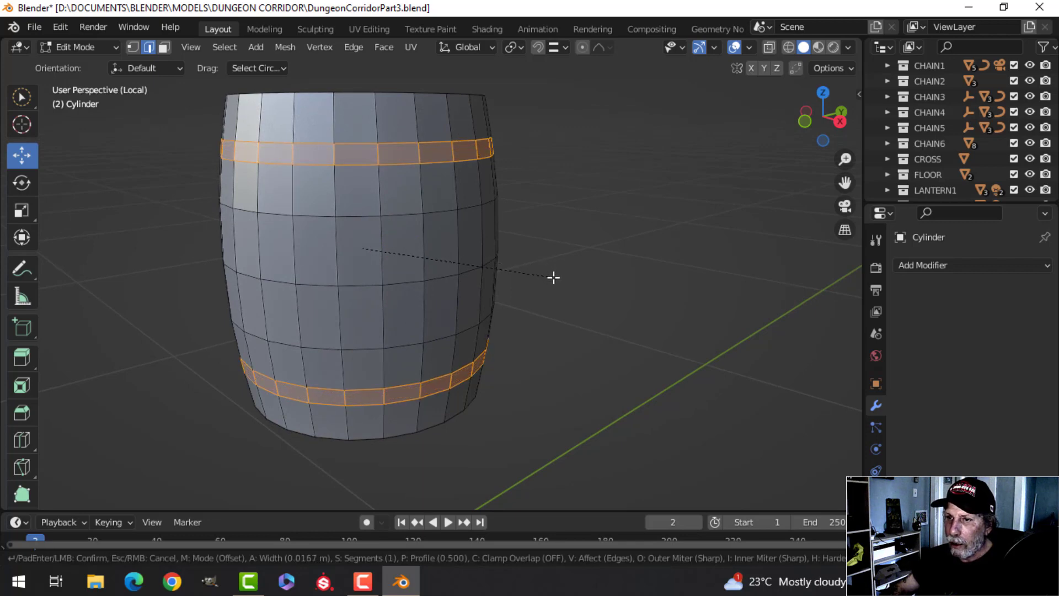
pyautogui.click(553, 277)
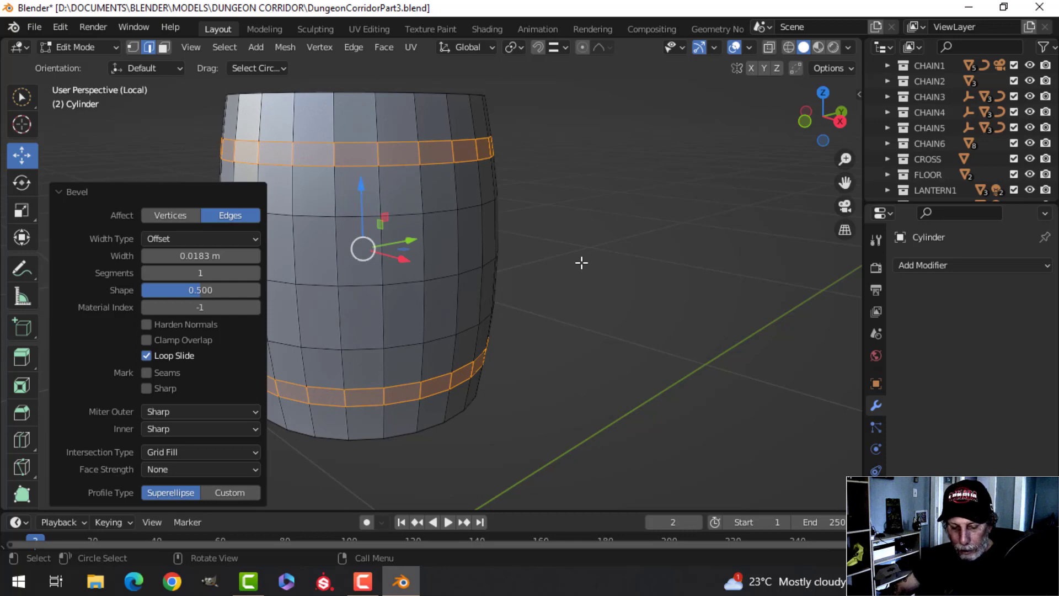
# Step: Duplicate the two face bands, separate them into their own object and scale them outward by about 1.007
pyautogui.hotkey('shift', 'd')
pyautogui.press('p')
pyautogui.click(582, 262)
pyautogui.press('Tab')
pyautogui.click(418, 159)
pyautogui.press('Tab')
pyautogui.press('s')
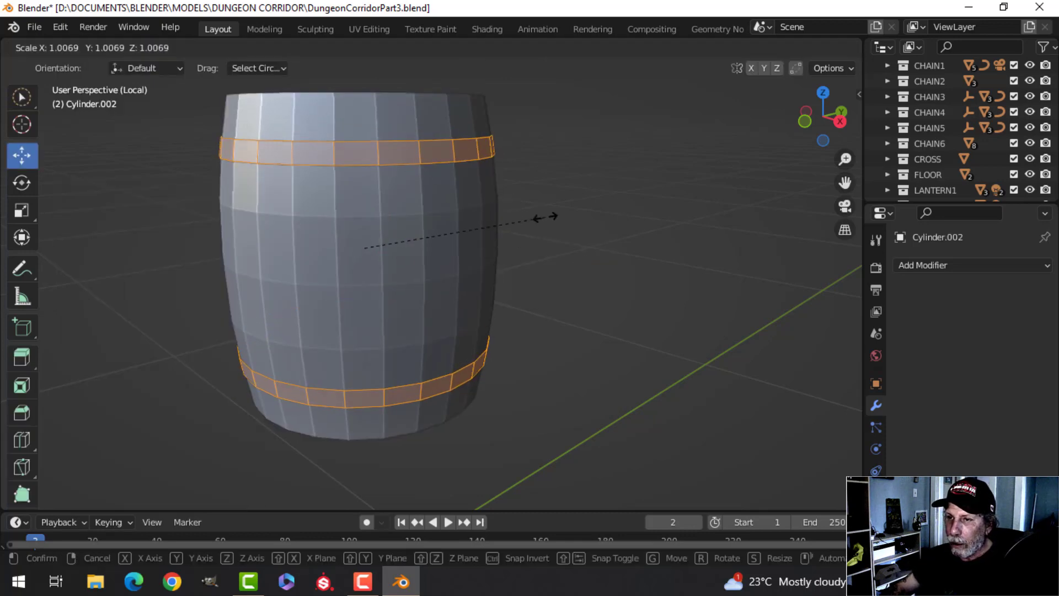
pyautogui.click(544, 218)
# Step: Extrude the separated bands in place and shrink the extruded faces inward by 0.0105 m to give the bands thickness
pyautogui.moveTo(507, 224); pyautogui.dragTo(518, 263, button='middle')
pyautogui.press('e')
pyautogui.rightClick(517, 264)
pyautogui.hotkey('alt', 's')
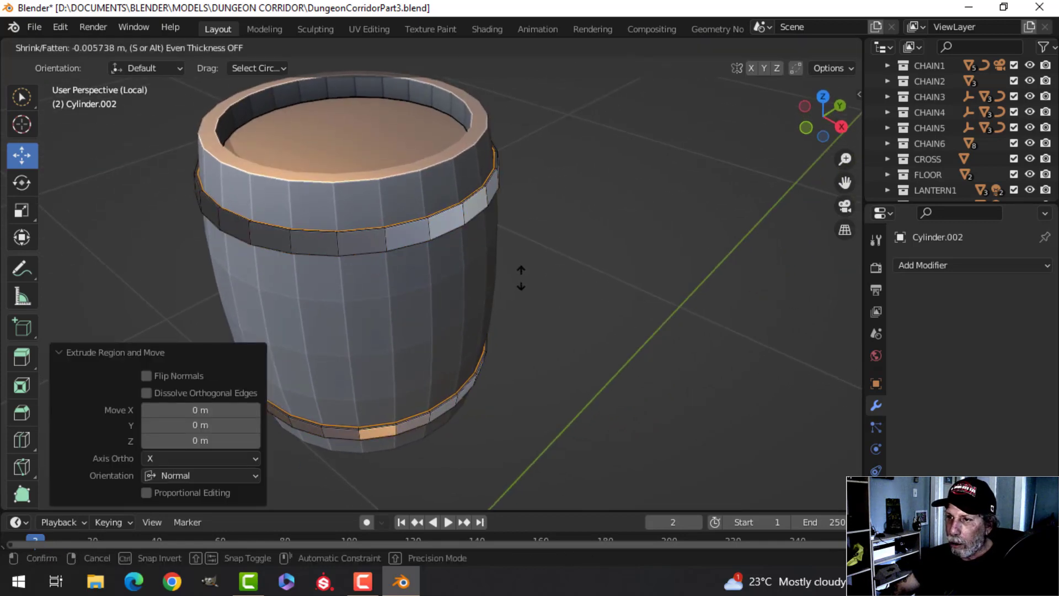
pyautogui.click(524, 290)
# Step: Delete the hidden inner faces of the bands and recalculate the band normals to the outside
pyautogui.press('x')
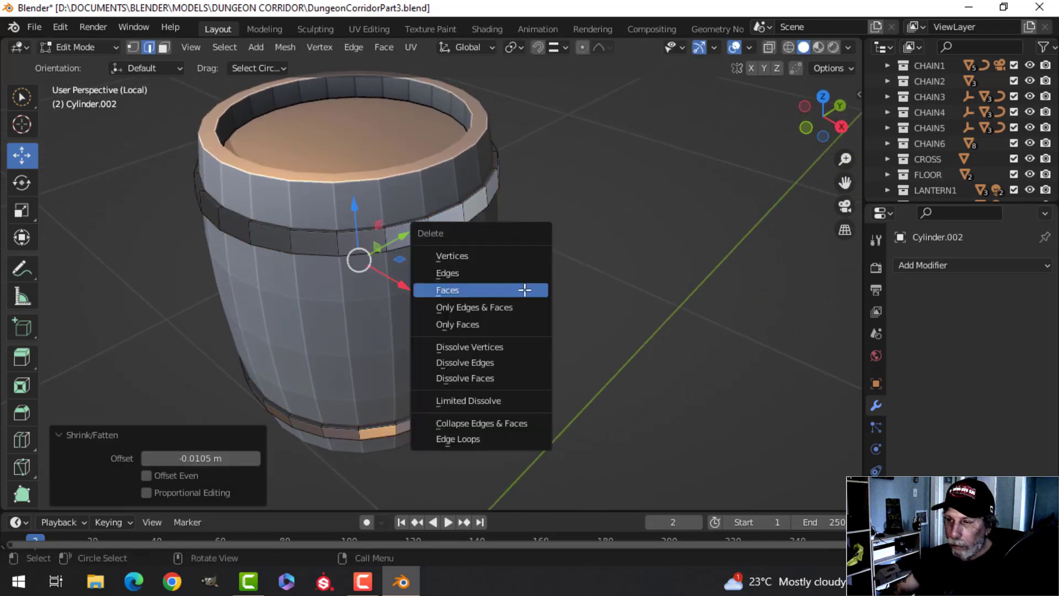
pyautogui.click(524, 289)
pyautogui.hotkey('alt', 'n')
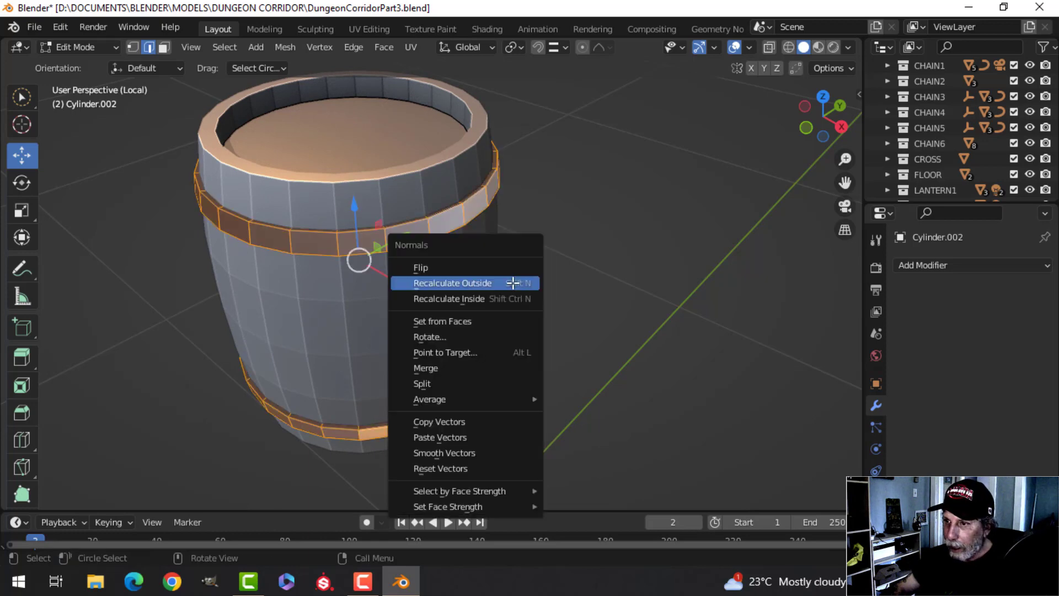
pyautogui.click(513, 283)
pyautogui.hotkey('alt', 'a')
# Step: Bevel the bands' outer edge loops by 0.00226 m with 2 segments
pyautogui.moveTo(475, 265)
pyautogui.mouseDown(button='middle')
pyautogui.moveTo(456, 275)
pyautogui.moveTo(432, 215)
pyautogui.moveTo(461, 251)
pyautogui.mouseUp(button='middle')
pyautogui.scroll(4, 462, 273)
pyautogui.moveTo(420, 221); pyautogui.dragTo(425, 293, button='middle')
pyautogui.scroll(2, 421, 247)
pyautogui.keyDown('alt'); pyautogui.click(387, 213); pyautogui.keyUp('alt')
pyautogui.scroll(3, 404, 308)
pyautogui.keyDown('alt'); pyautogui.click(398, 362); pyautogui.keyUp('alt')
pyautogui.moveTo(472, 366); pyautogui.dragTo(665, 323, button='middle')
pyautogui.hotkey('ctrl', 'b')
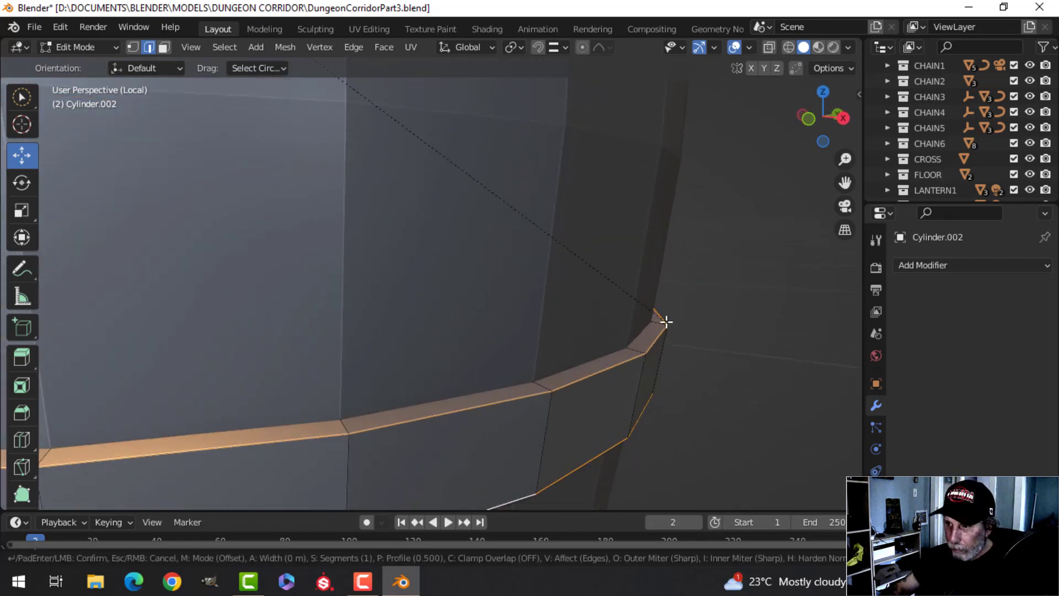
pyautogui.click(714, 322)
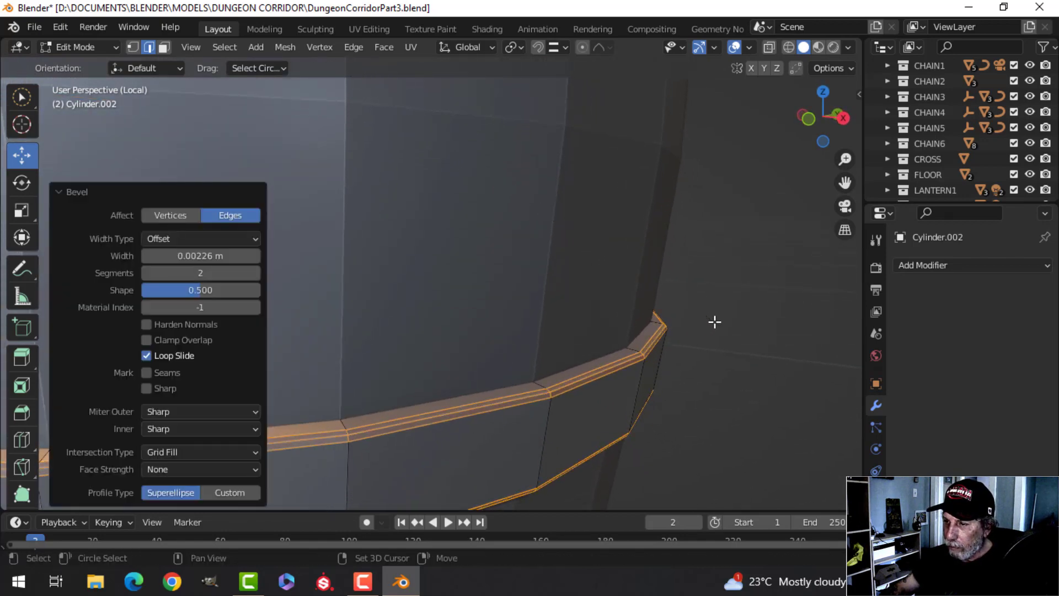
# Step: Bevel the inner and outer edge loops of the barrel's rims by about 0.0062 m with 2 segments
pyautogui.press('Tab')
pyautogui.scroll(-4, 602, 307)
pyautogui.moveTo(520, 241); pyautogui.dragTo(437, 274, button='middle')
pyautogui.click(436, 274)
pyautogui.press('Tab')
pyautogui.scroll(5, 447, 277)
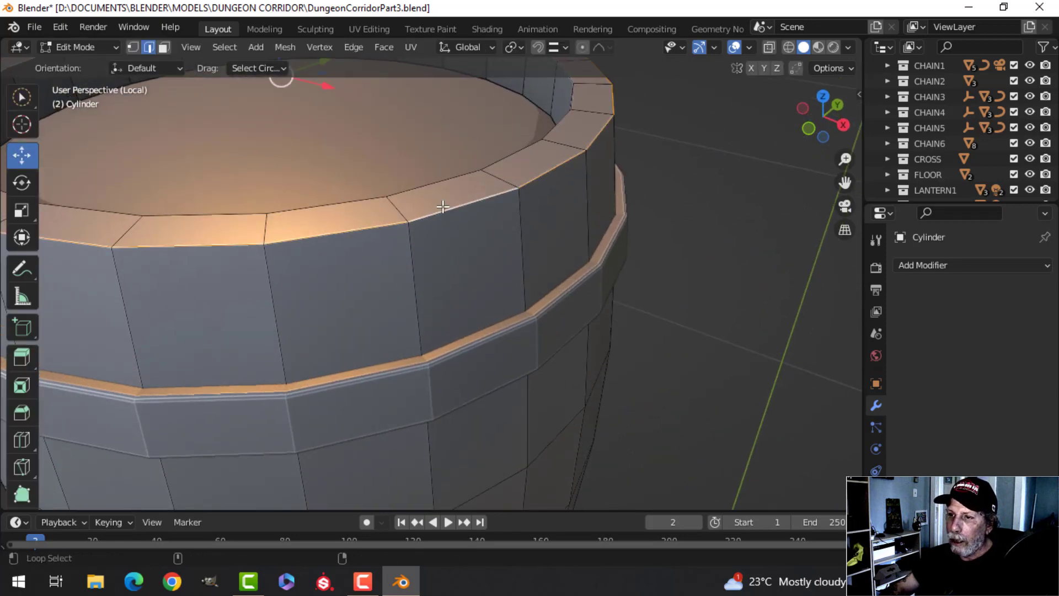
pyautogui.moveTo(446, 195); pyautogui.dragTo(525, 242, button='middle')
pyautogui.keyDown('alt'); pyautogui.click(483, 123); pyautogui.keyUp('alt')
pyautogui.moveTo(454, 149); pyautogui.dragTo(589, 337, button='middle')
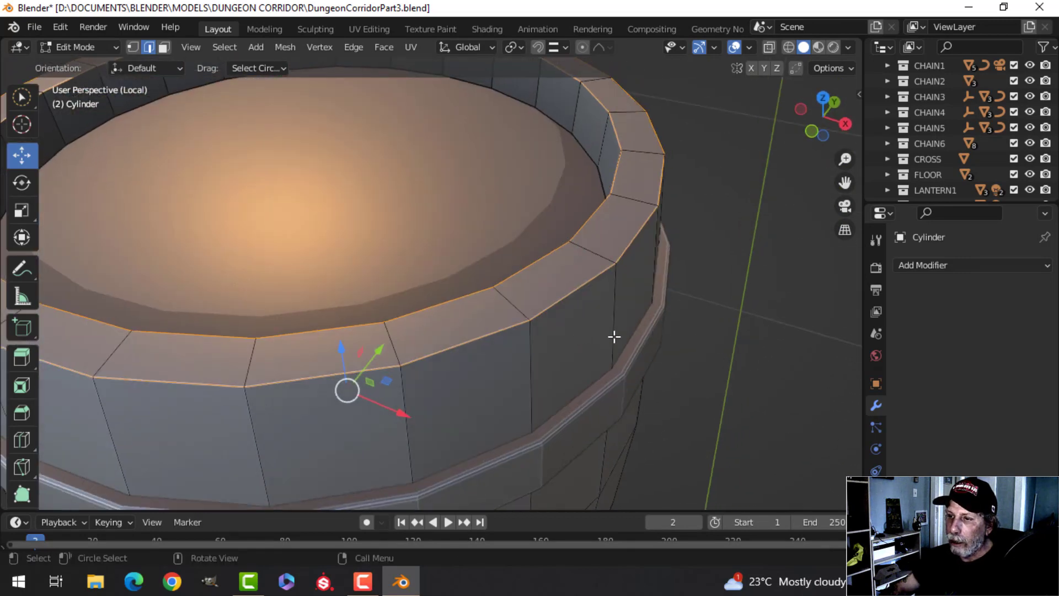
pyautogui.hotkey('ctrl', 'b')
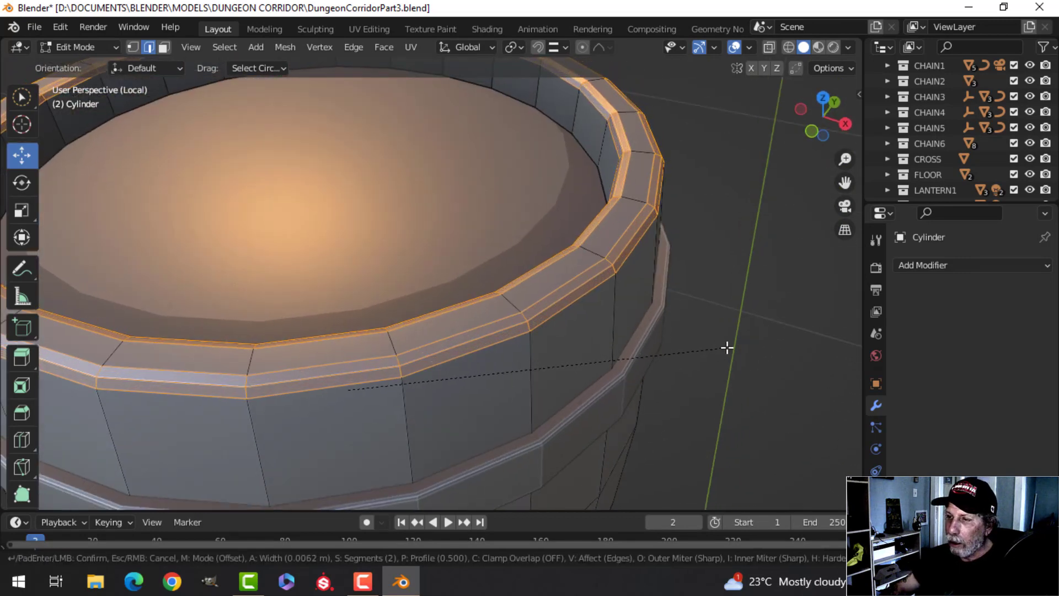
pyautogui.click(727, 347)
# Step: Apply smooth shading to the barrel body and its bands
pyautogui.press('Tab')
pyautogui.scroll(-5, 609, 347)
pyautogui.click(444, 346)
pyautogui.click(445, 362)
pyautogui.rightClick(445, 369)
pyautogui.click(407, 282)
pyautogui.moveTo(515, 323); pyautogui.dragTo(463, 146, button='middle')
pyautogui.click(433, 275)
pyautogui.rightClick(432, 277)
pyautogui.click(432, 273)
# Step: Inset the barrel's recessed top face by 0.01477 m to tidy the smooth shading
pyautogui.moveTo(474, 256); pyautogui.dragTo(463, 227, button='middle')
pyautogui.click(463, 227)
pyautogui.press('Tab')
pyautogui.scroll(3, 504, 252)
pyautogui.hotkey('alt', 'a')
pyautogui.press('3')
pyautogui.click(550, 264)
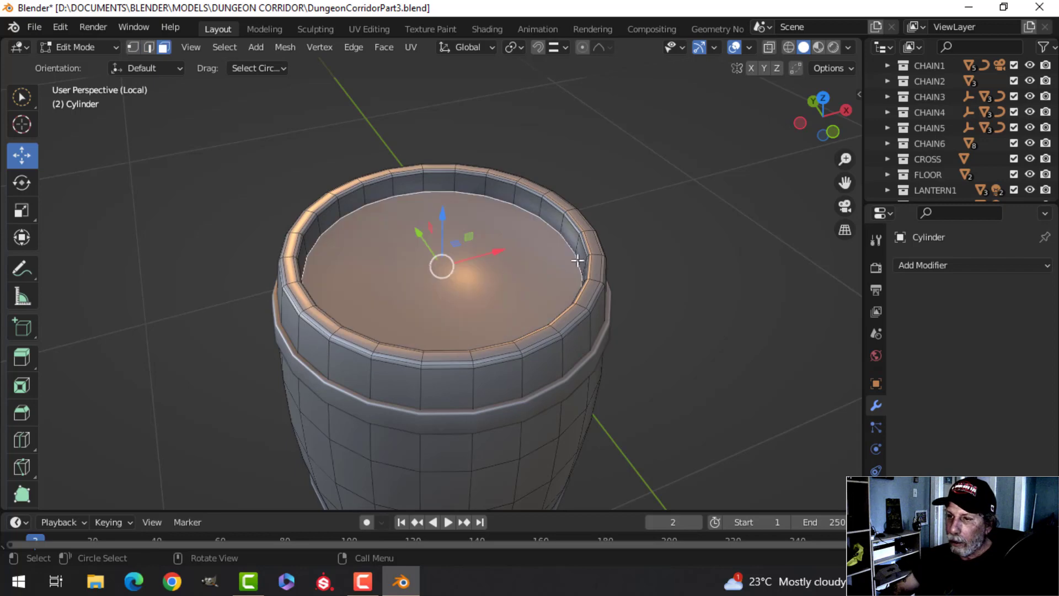
pyautogui.press('i')
pyautogui.click(615, 255)
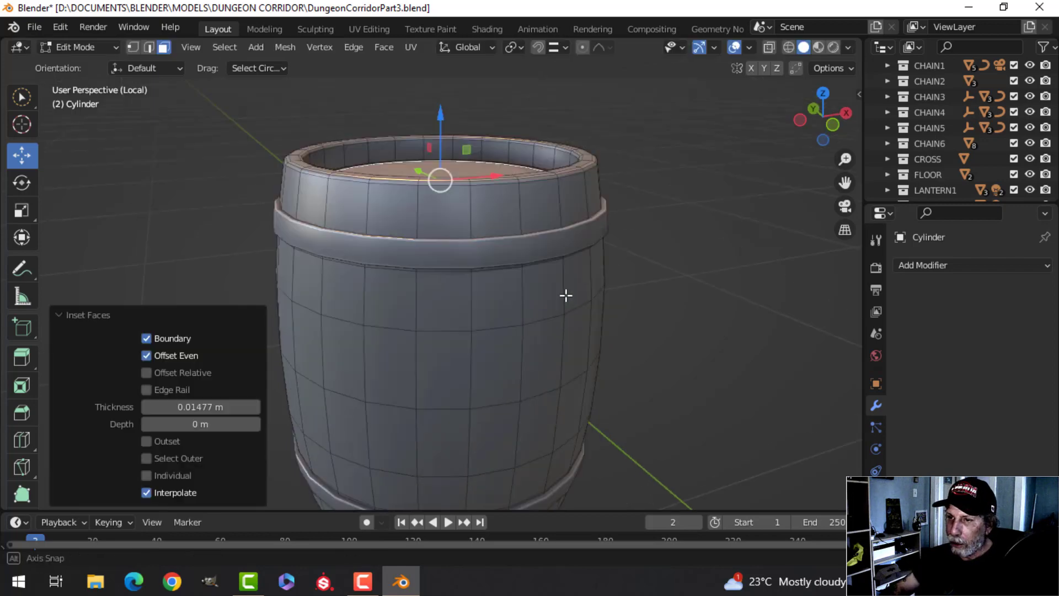
# Step: Inset the barrel's recessed bottom face slightly and finish editing the mesh
pyautogui.moveTo(568, 317); pyautogui.dragTo(539, 186, button='middle')
pyautogui.click(466, 194)
pyautogui.press('i')
pyautogui.click(563, 185)
pyautogui.press('Tab')
pyautogui.scroll(-4, 451, 158)
pyautogui.hotkey('alt', 'a')
# Step: Leave local view and move the barrel body and bands into a new collection named BARREL
pyautogui.moveTo(452, 158); pyautogui.dragTo(541, 309, button='middle')
pyautogui.press('KP_Divide')
pyautogui.moveTo(455, 323); pyautogui.dragTo(488, 257, button='middle')
pyautogui.click(462, 190)
pyautogui.click(445, 250)
pyautogui.press('m')
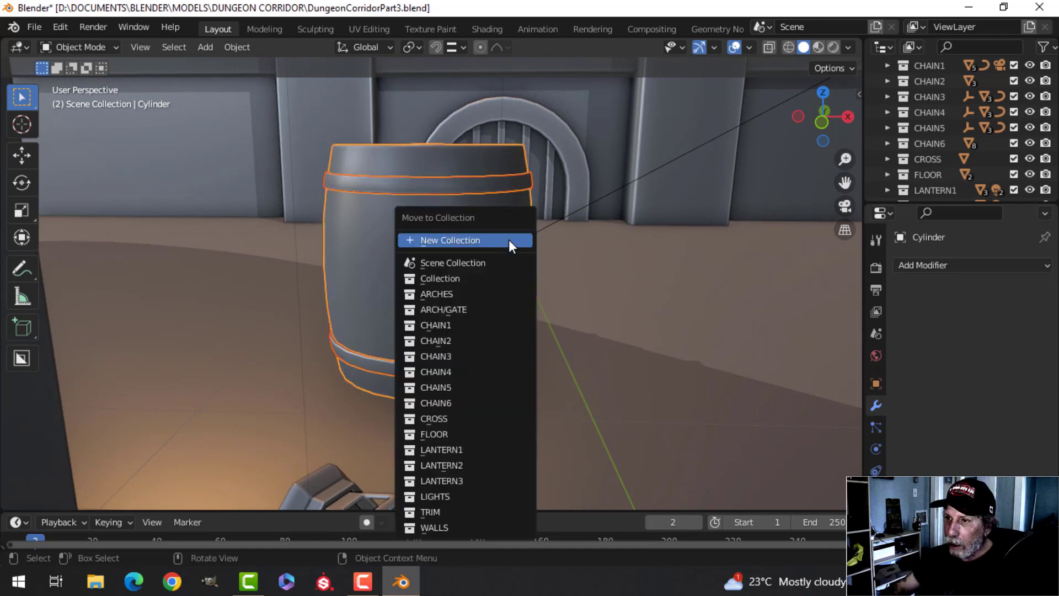
pyautogui.click(509, 247)
pyautogui.write('BA')
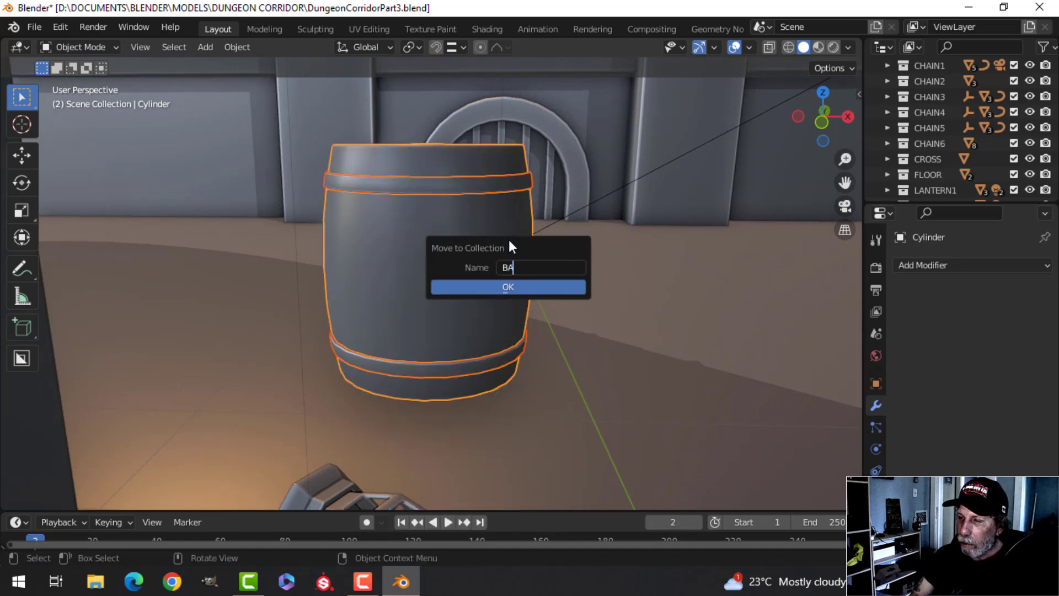
pyautogui.click(505, 287)
# Step: In front view, move the barrel about -0.084 m along X and -0.066 m along Z onto the floor
pyautogui.press('KP_1')
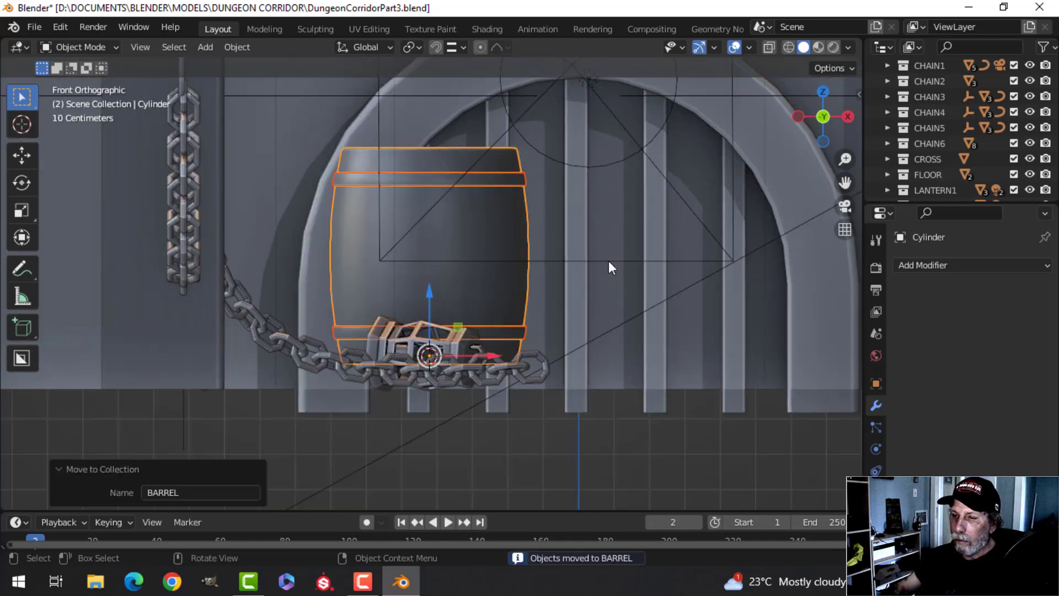
pyautogui.scroll(-1, 608, 260)
pyautogui.press('g')
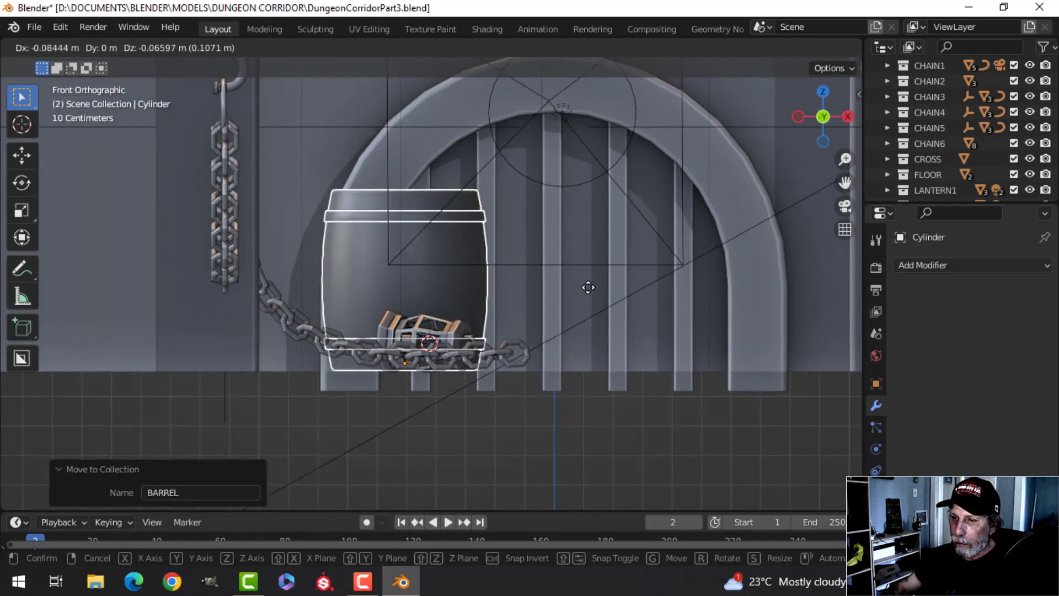
pyautogui.click(588, 287)
pyautogui.scroll(-2, 615, 295)
pyautogui.moveTo(588, 307); pyautogui.dragTo(576, 349, button='middle')
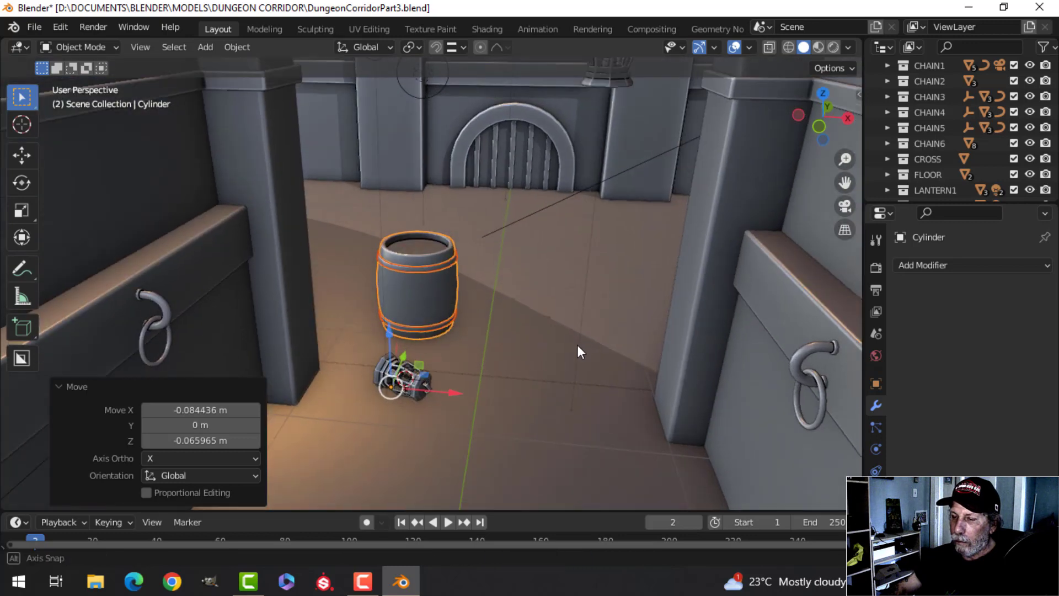
# Step: Set the origins of the barrel body and bands to their geometry
pyautogui.moveTo(457, 333); pyautogui.dragTo(465, 385, button='middle')
pyautogui.rightClick(419, 298)
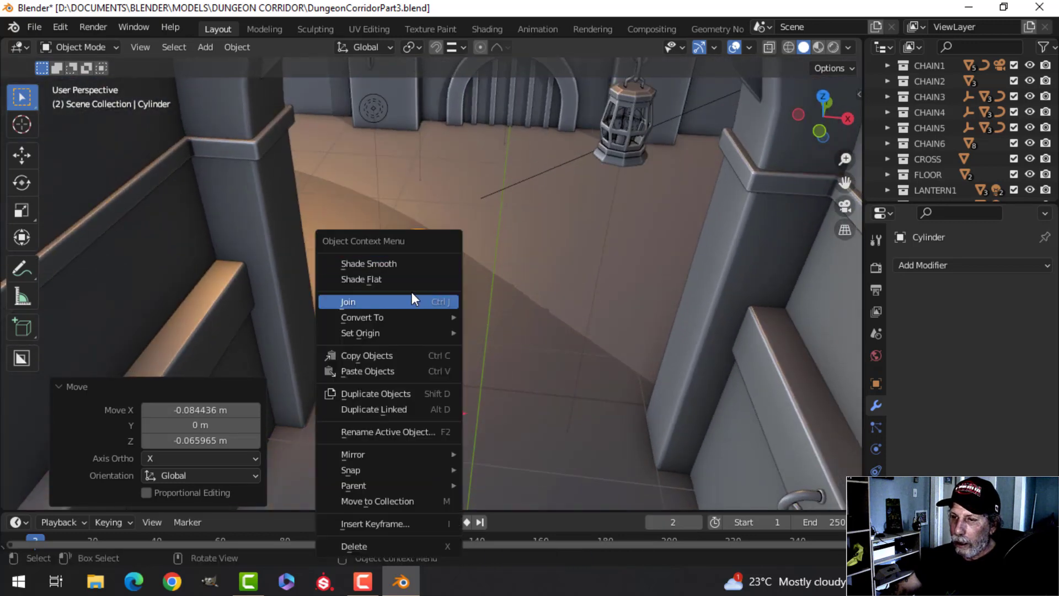
pyautogui.moveTo(393, 333)
pyautogui.click(509, 343)
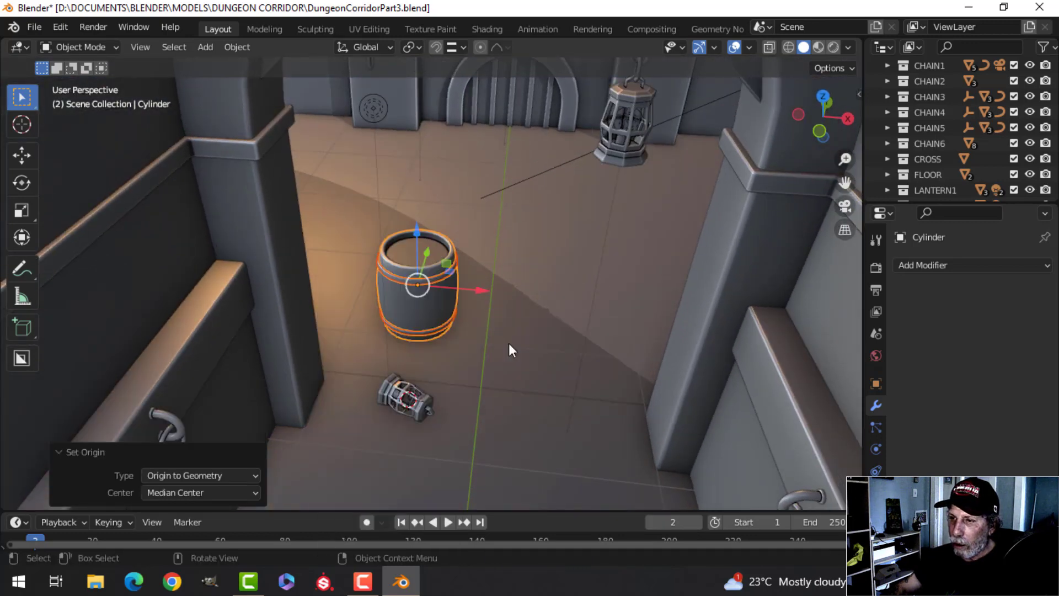
# Step: Move the barrel along X toward the left wall and -0.31523 m along Y, checking its placement through the camera
pyautogui.moveTo(480, 292); pyautogui.dragTo(439, 289)
pyautogui.moveTo(439, 288); pyautogui.dragTo(507, 248, button='middle')
pyautogui.moveTo(512, 252); pyautogui.dragTo(479, 238)
pyautogui.press('KP_0')
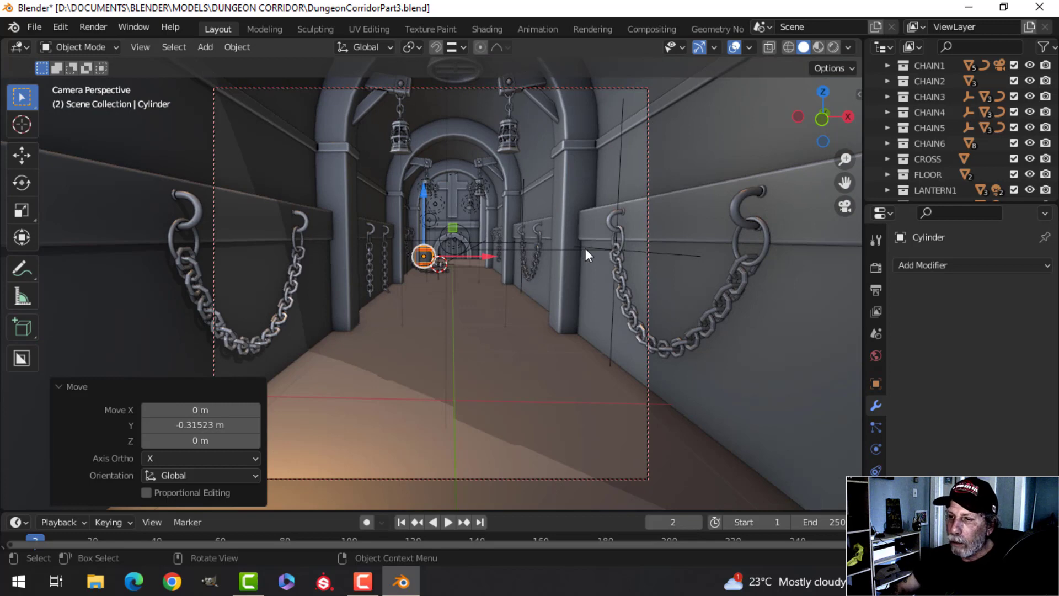
pyautogui.hotkey('alt', 'a')
pyautogui.press('KP_0')
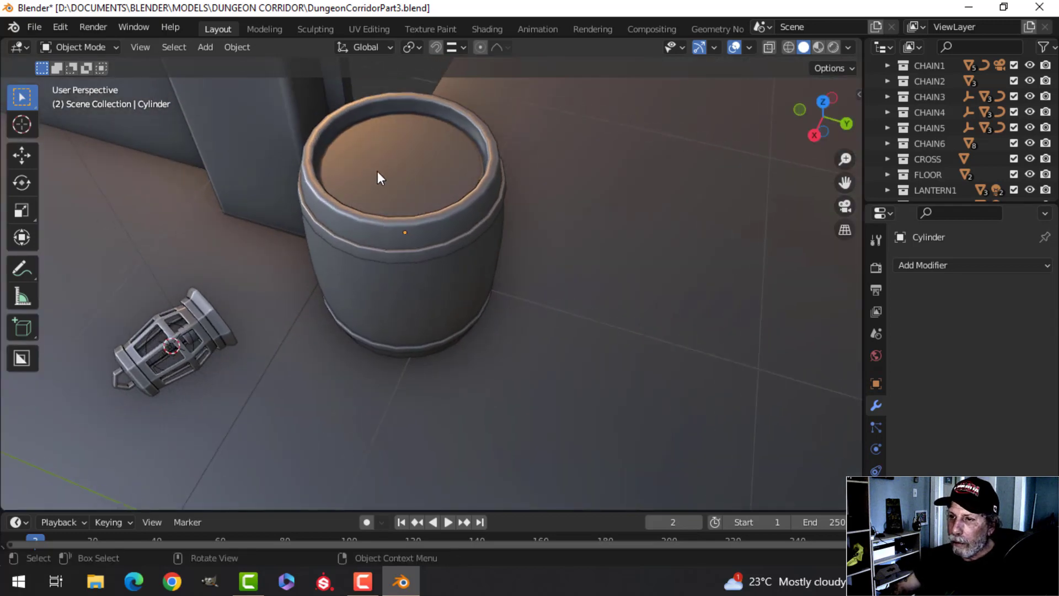
# Step: Duplicate the barrel with its bands and move the copy toward the opposite side of the corridor
pyautogui.keyDown('shift'); pyautogui.moveTo(451, 267); pyautogui.dragTo(370, 235, button='middle'); pyautogui.keyUp('shift')
pyautogui.scroll(-3, 422, 296)
pyautogui.moveTo(422, 296); pyautogui.dragTo(444, 284, button='middle')
pyautogui.scroll(-4, 503, 290)
pyautogui.hotkey('shift', 'd')
pyautogui.click(445, 285)
pyautogui.moveTo(351, 243); pyautogui.dragTo(588, 197)
# Step: Position the copied barrel in front of the pillar right of the arched gate, finishing with a 0.21667 m shift along X
pyautogui.moveTo(587, 198); pyautogui.dragTo(512, 177, button='middle')
pyautogui.moveTo(512, 177); pyautogui.dragTo(717, 220)
pyautogui.moveTo(717, 219); pyautogui.dragTo(599, 279, button='middle')
pyautogui.moveTo(600, 314); pyautogui.dragTo(716, 293)
pyautogui.moveTo(684, 352); pyautogui.dragTo(715, 355)
pyautogui.moveTo(715, 355); pyautogui.dragTo(2, 248, button='middle')
pyautogui.moveTo(359, 204); pyautogui.dragTo(370, 248, button='middle')
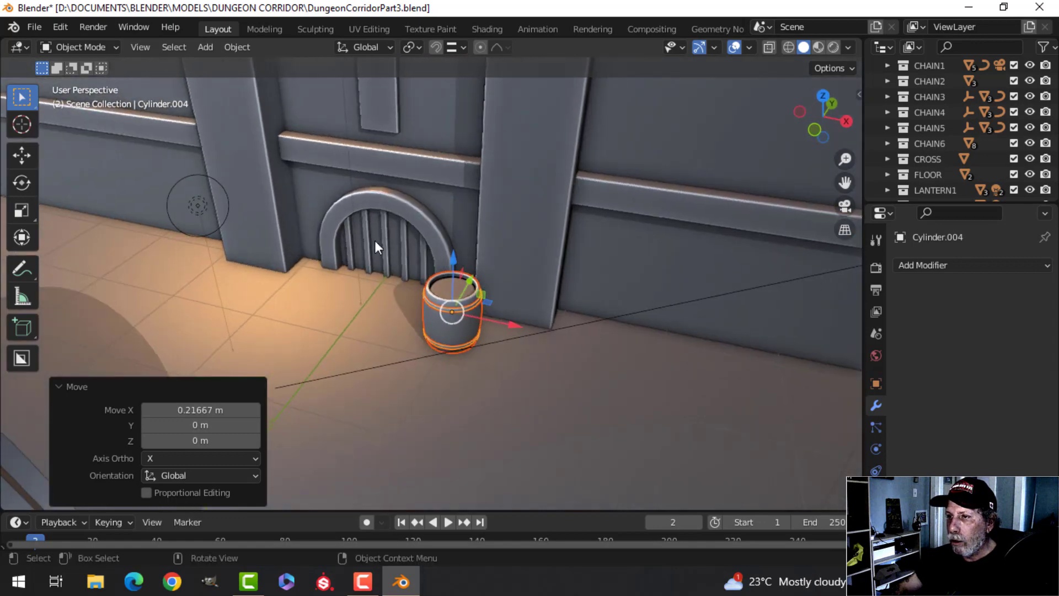
pyautogui.moveTo(431, 299); pyautogui.dragTo(426, 264, button='middle')
# Step: Deselect everything and save the dungeon corridor file
pyautogui.hotkey('alt', 'a')
pyautogui.hotkey('ctrl', 's')
pyautogui.scroll(-2, 425, 264)
pyautogui.scroll(-4, 430, 276)
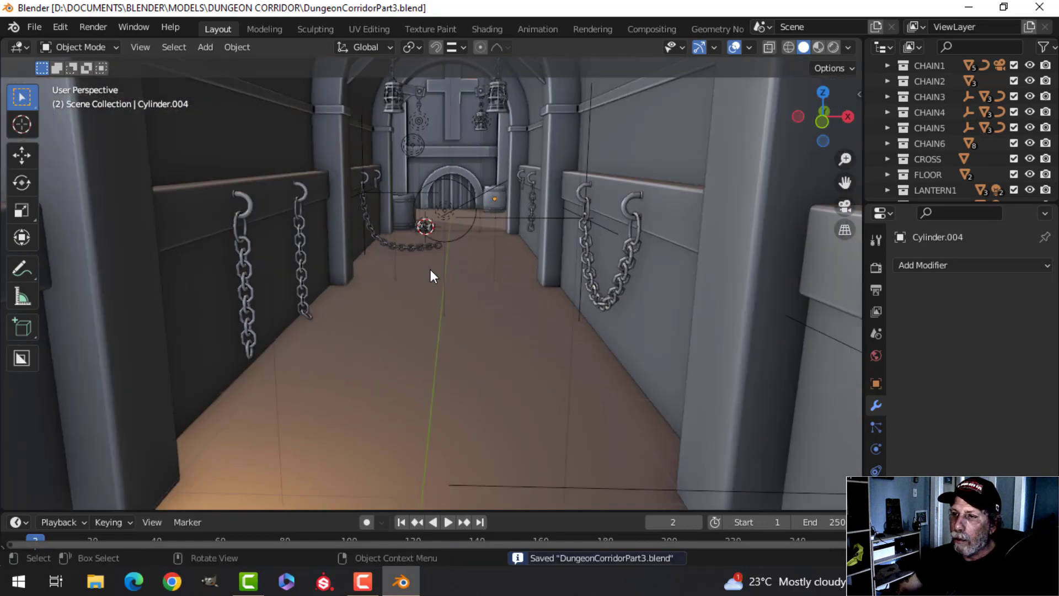
pyautogui.scroll(3, 408, 302)
pyautogui.moveTo(403, 302)
pyautogui.mouseDown(button='middle')
pyautogui.moveTo(551, 279)
pyautogui.moveTo(408, 296)
pyautogui.moveTo(418, 316)
pyautogui.mouseUp(button='middle')
pyautogui.scroll(3, 419, 315)
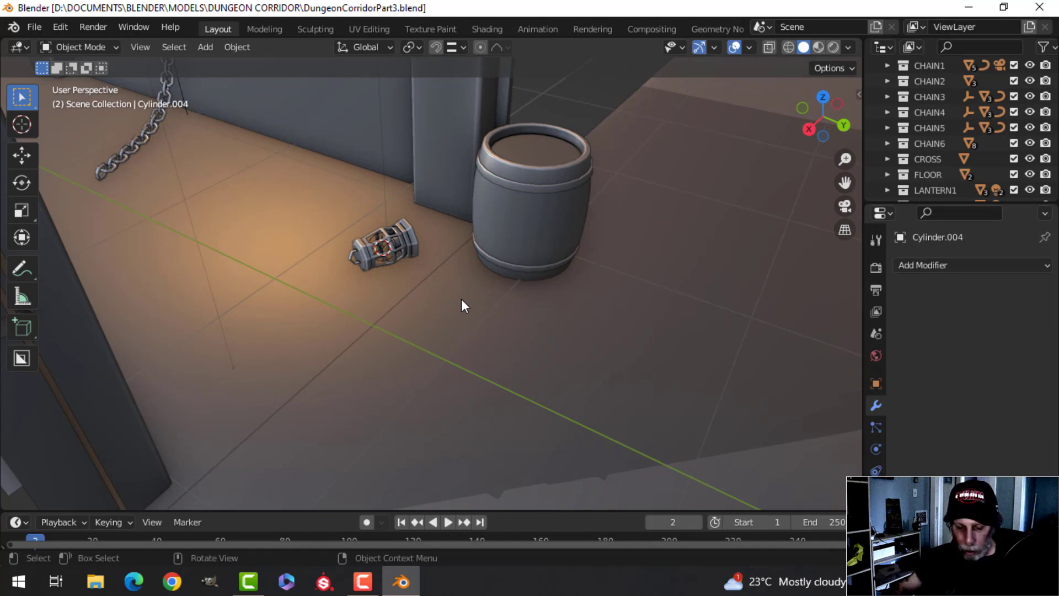
# Step: Reset the 3D cursor to the world origin and add a mesh circle with 6 vertices and a 1 m radius there
pyautogui.hotkey('shift', 'c')
pyautogui.scroll(-4, 309, 322)
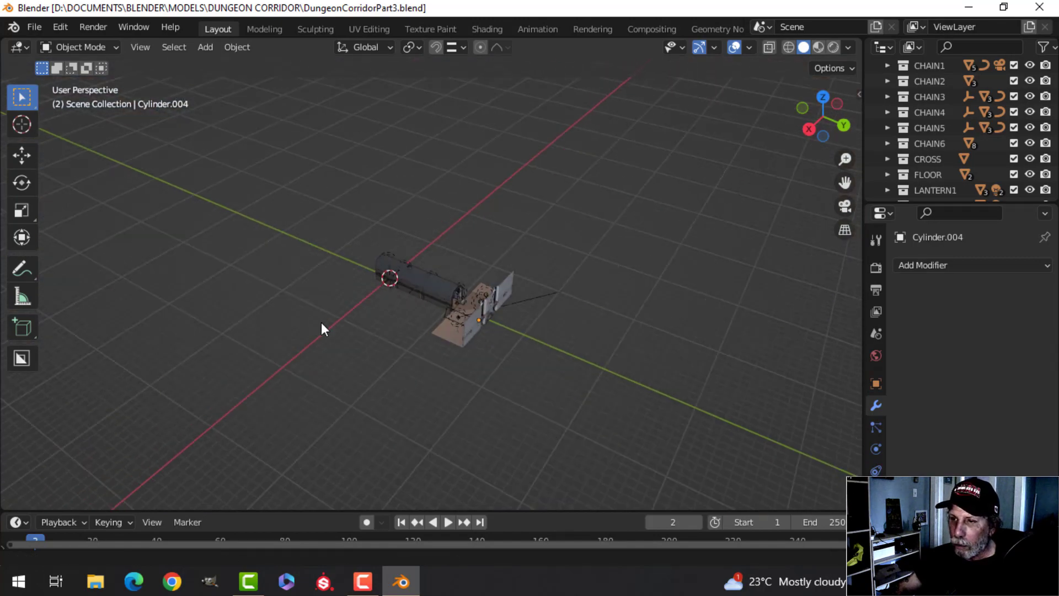
pyautogui.moveTo(309, 322); pyautogui.dragTo(525, 305, button='middle')
pyautogui.scroll(4, 452, 309)
pyautogui.moveTo(451, 310); pyautogui.dragTo(441, 266, button='middle')
pyautogui.scroll(3, 276, 378)
pyautogui.scroll(2, 419, 293)
pyautogui.scroll(2, 449, 279)
pyautogui.hotkey('shift', 'a')
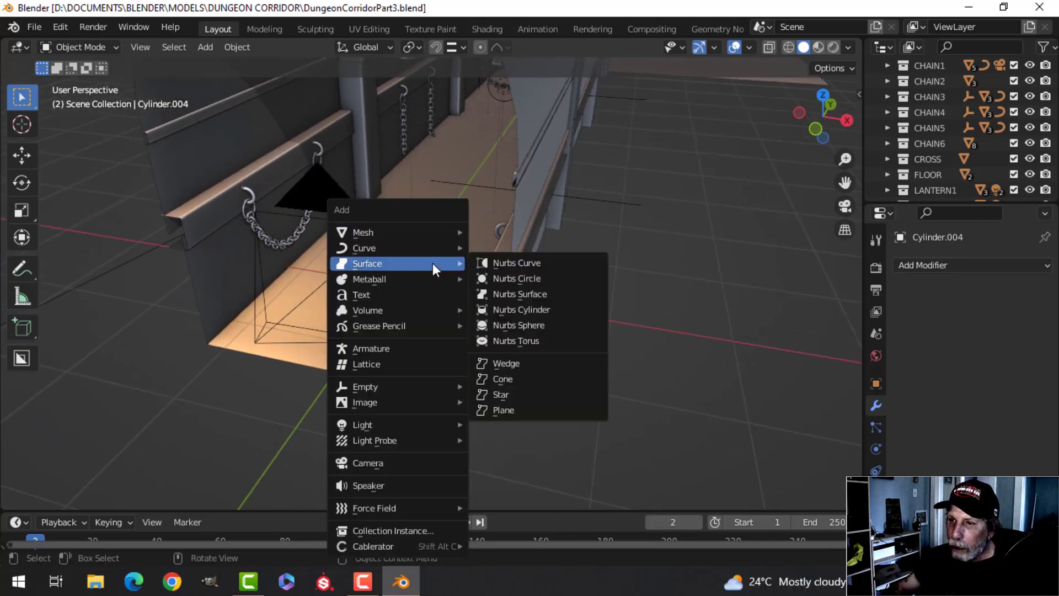
pyautogui.moveTo(406, 234)
pyautogui.click(503, 262)
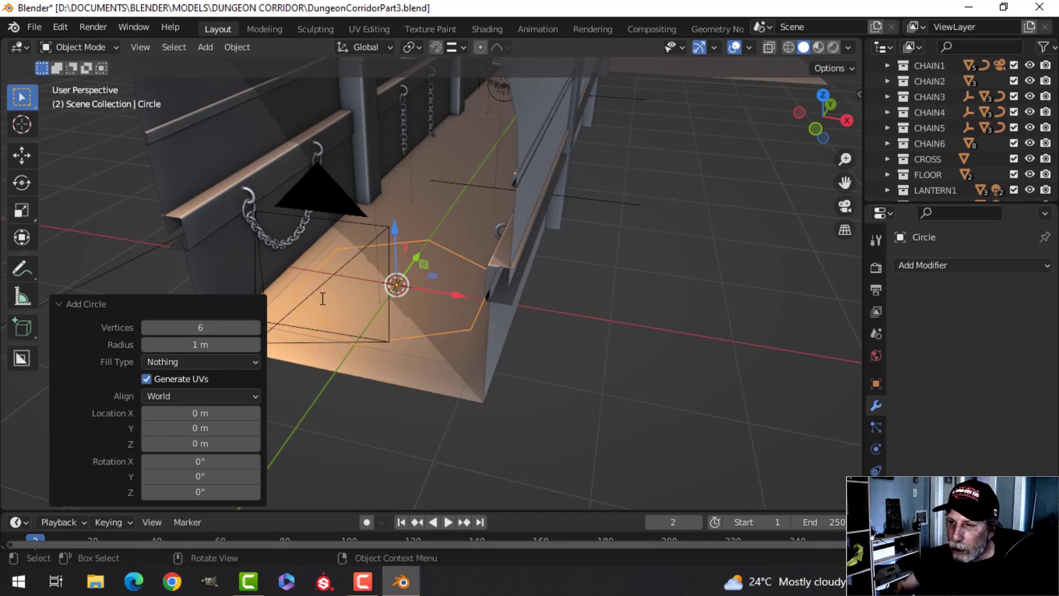
# Step: Scale the six-sided circle down to a small hexagon and fill it with a face
pyautogui.scroll(3, 408, 305)
pyautogui.press('Tab')
pyautogui.press('s')
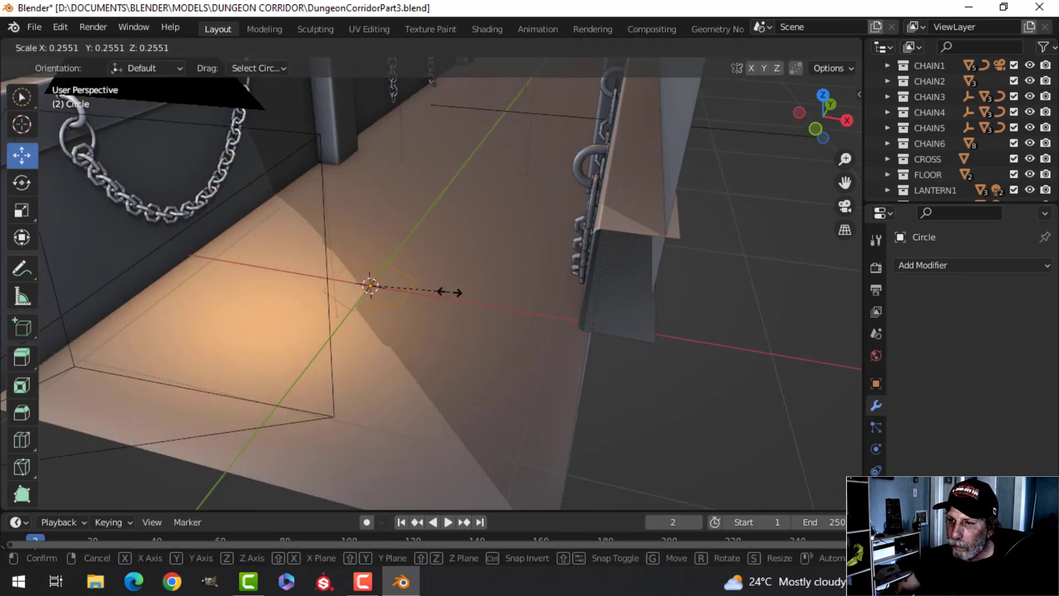
pyautogui.click(424, 293)
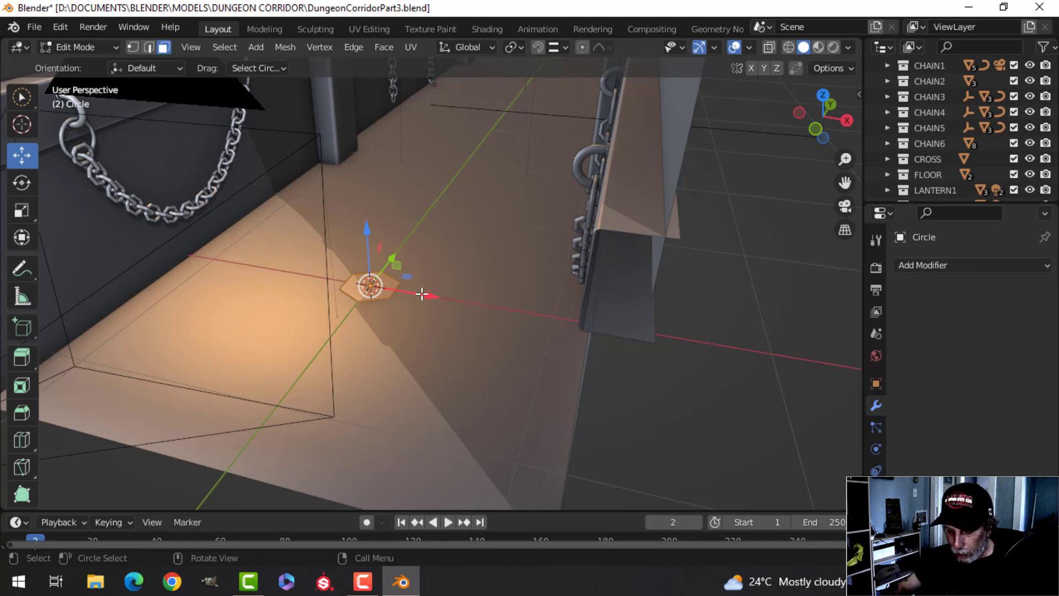
# Step: Isolate the filled hexagon in local view and reopen its mesh for editing
pyautogui.press('Tab')
pyautogui.press('KP_Divide')
pyautogui.press('Tab')
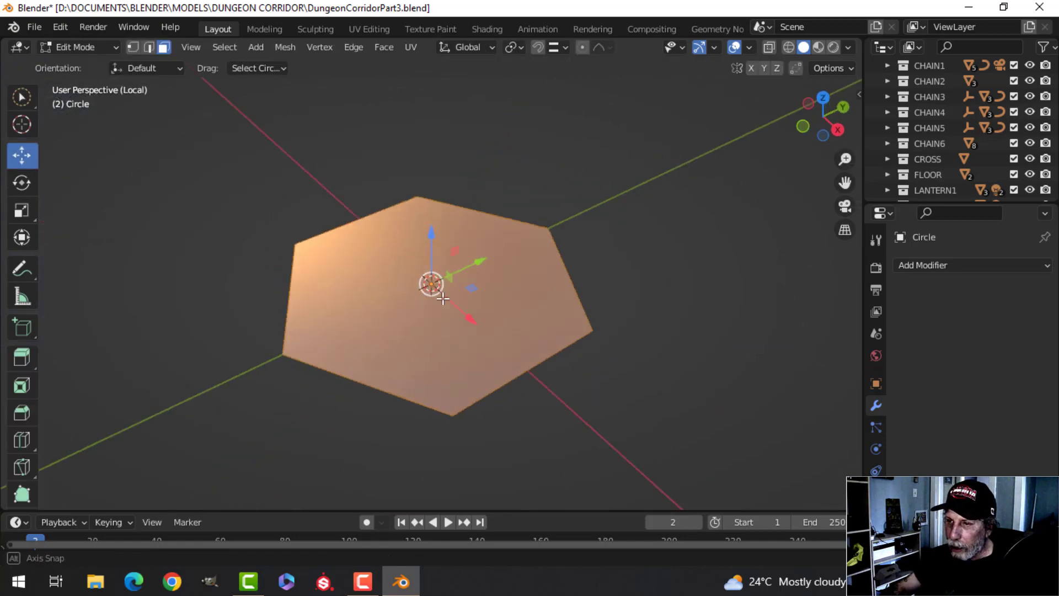
pyautogui.moveTo(491, 303); pyautogui.dragTo(459, 300, button='middle')
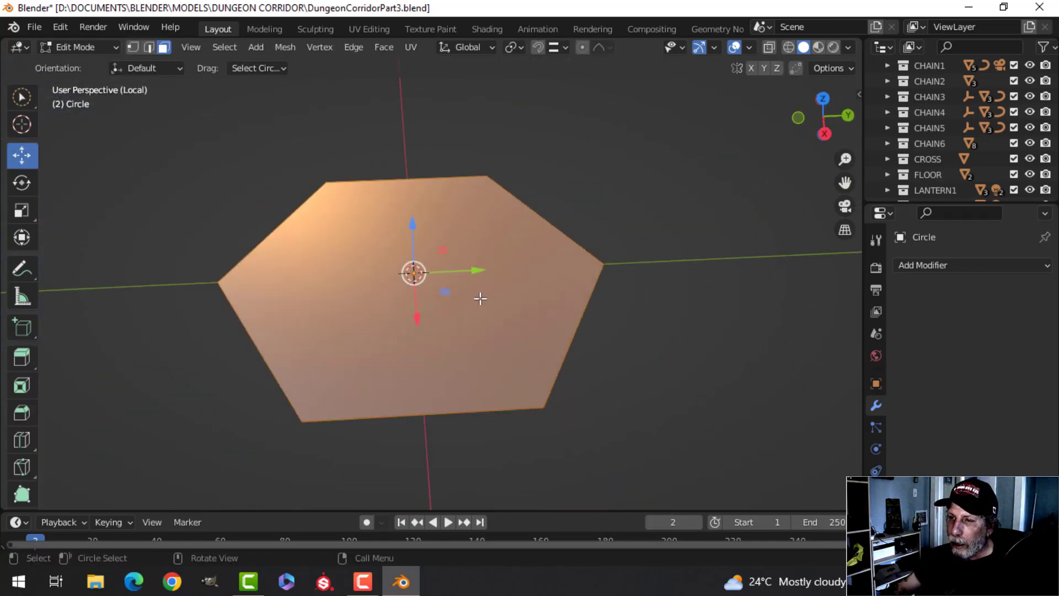
# Step: Narrow the hexagon face to about 0.253 along Y, and rescale the whole shape uniformly
pyautogui.press('s')
pyautogui.press('y')
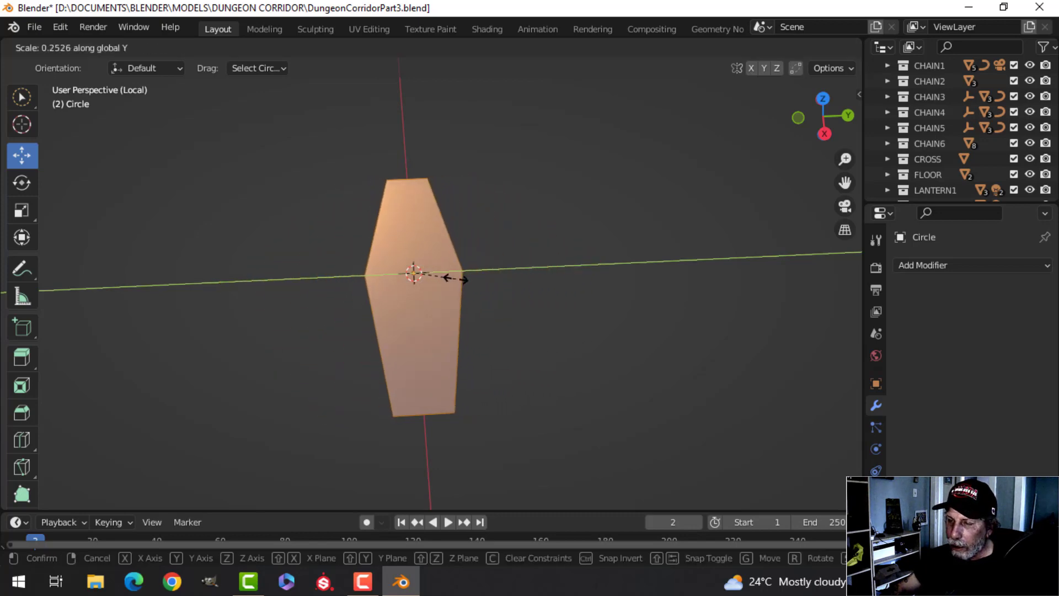
pyautogui.click(453, 279)
pyautogui.moveTo(432, 319); pyautogui.dragTo(485, 333, button='middle')
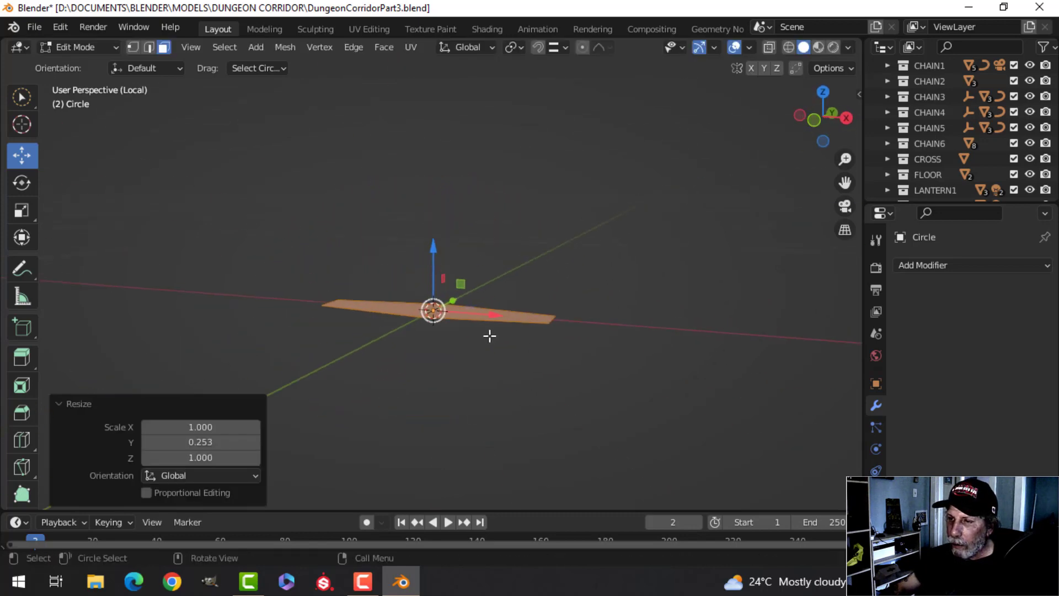
pyautogui.moveTo(512, 375); pyautogui.dragTo(516, 414, button='middle')
pyautogui.press('s')
pyautogui.click(606, 353)
# Step: Extrude the hexagon upward about 0.218 m and shrink the top face into a narrow spearhead tip
pyautogui.moveTo(520, 373)
pyautogui.keyDown('shift'); pyautogui.mouseDown(button='middle')
pyautogui.moveTo(466, 420)
pyautogui.moveTo(439, 421)
pyautogui.moveTo(475, 385)
pyautogui.moveTo(537, 386)
pyautogui.mouseUp(button='middle'); pyautogui.keyUp('shift')
pyautogui.press('e')
pyautogui.rightClick(530, 381)
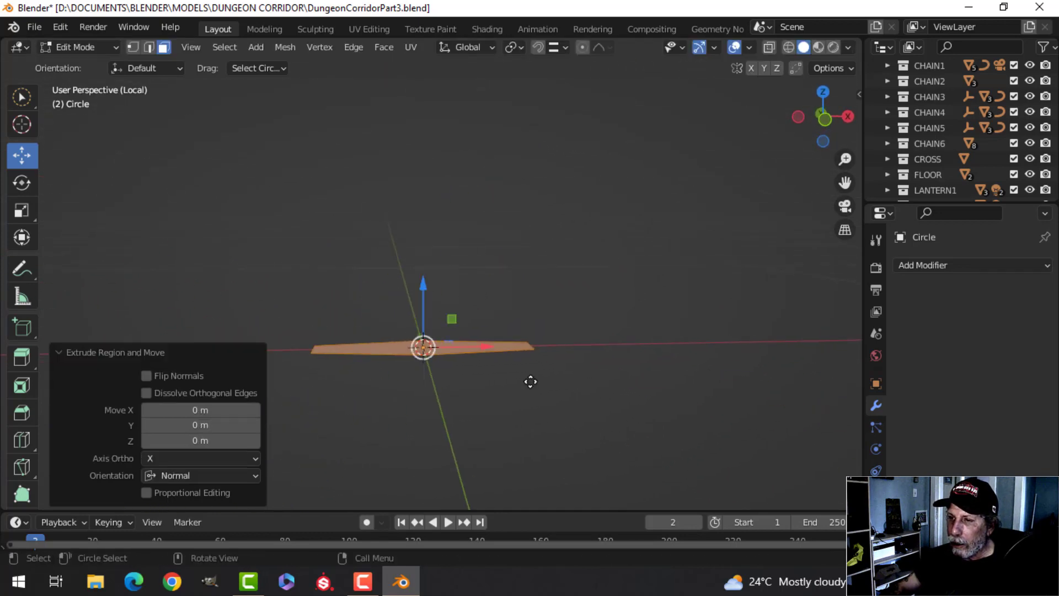
pyautogui.press('g')
pyautogui.press('z')
pyautogui.click(560, 184)
pyautogui.press('s')
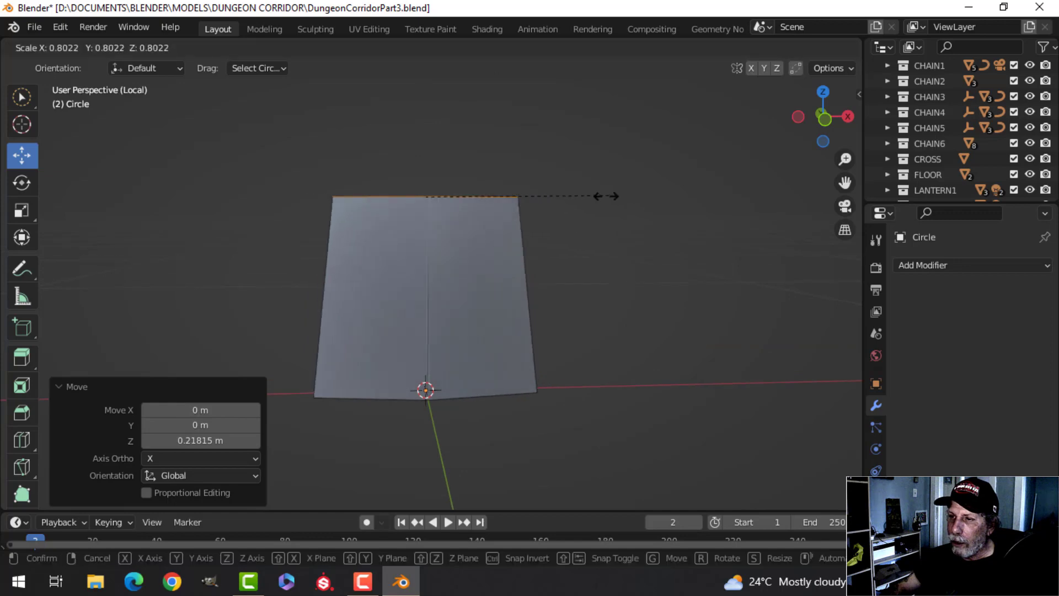
pyautogui.click(426, 215)
# Step: Bevel the sloping side edges of the spearhead with two segments, about 0.0006 m wide
pyautogui.moveTo(427, 215); pyautogui.dragTo(449, 278, button='middle')
pyautogui.moveTo(537, 260); pyautogui.dragTo(525, 294, button='middle')
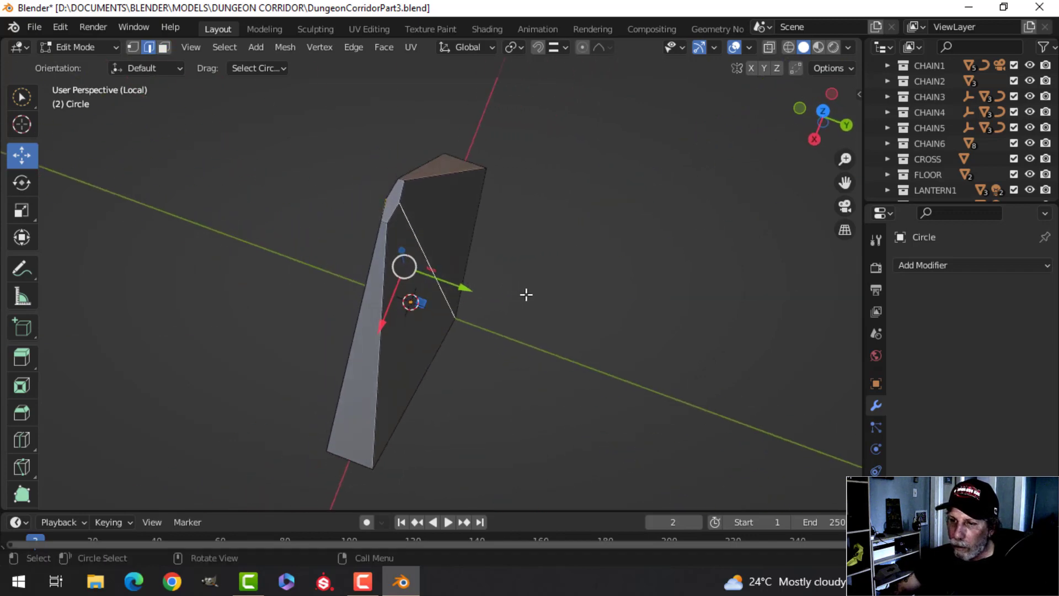
pyautogui.click(577, 307)
pyautogui.press('Tab')
pyautogui.scroll(-3, 417, 346)
pyautogui.click(478, 319)
pyautogui.moveTo(479, 318); pyautogui.dragTo(439, 305, button='middle')
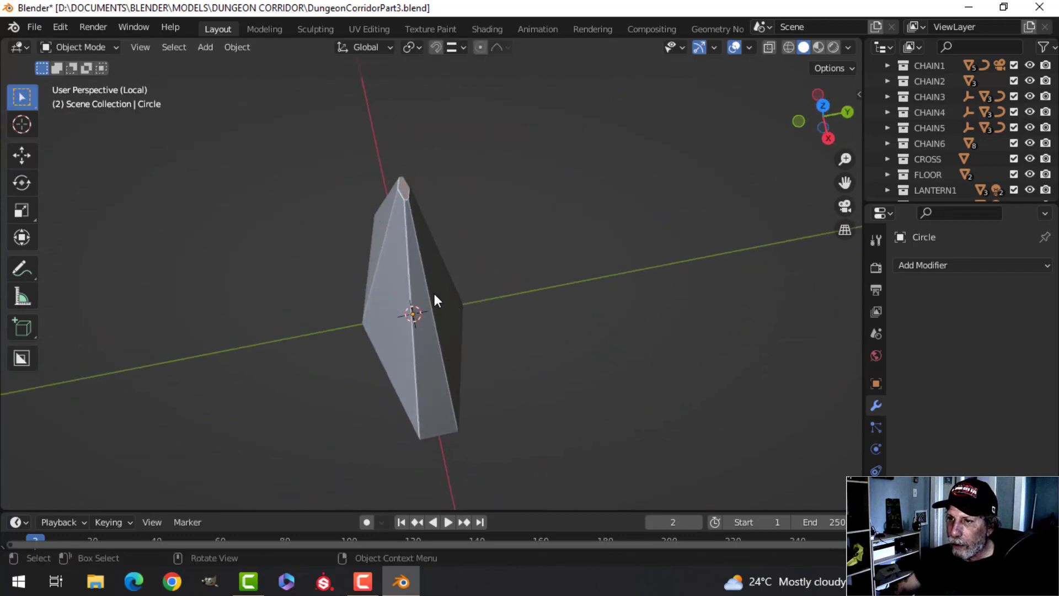
pyautogui.press('Tab')
pyautogui.hotkey('alt', 'a')
pyautogui.scroll(3, 403, 325)
pyautogui.moveTo(419, 221); pyautogui.dragTo(455, 245, button='middle')
pyautogui.moveTo(407, 304); pyautogui.dragTo(470, 317, button='middle')
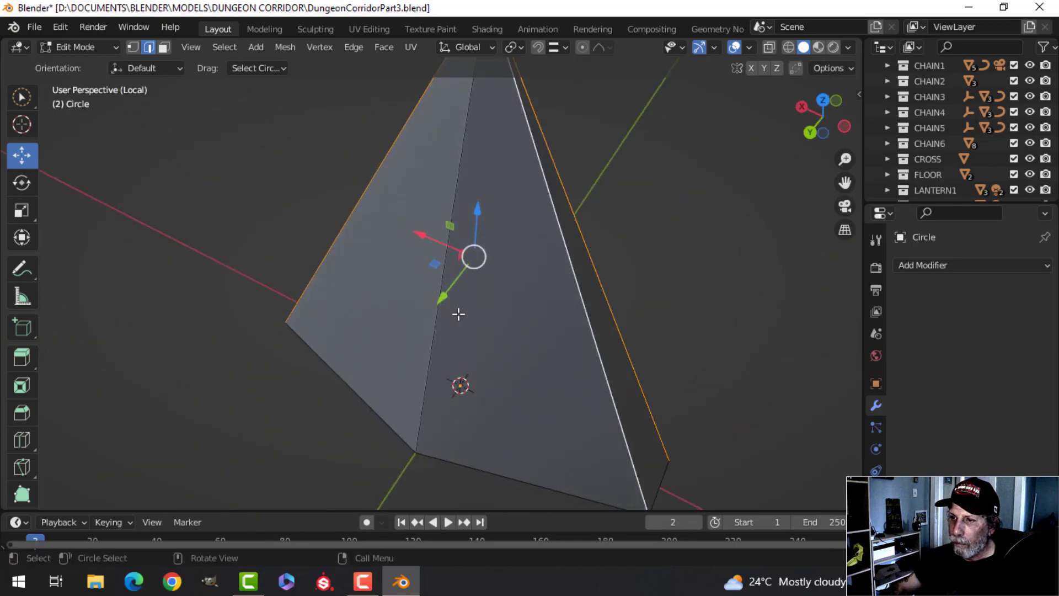
pyautogui.moveTo(456, 279); pyautogui.dragTo(494, 362, button='middle')
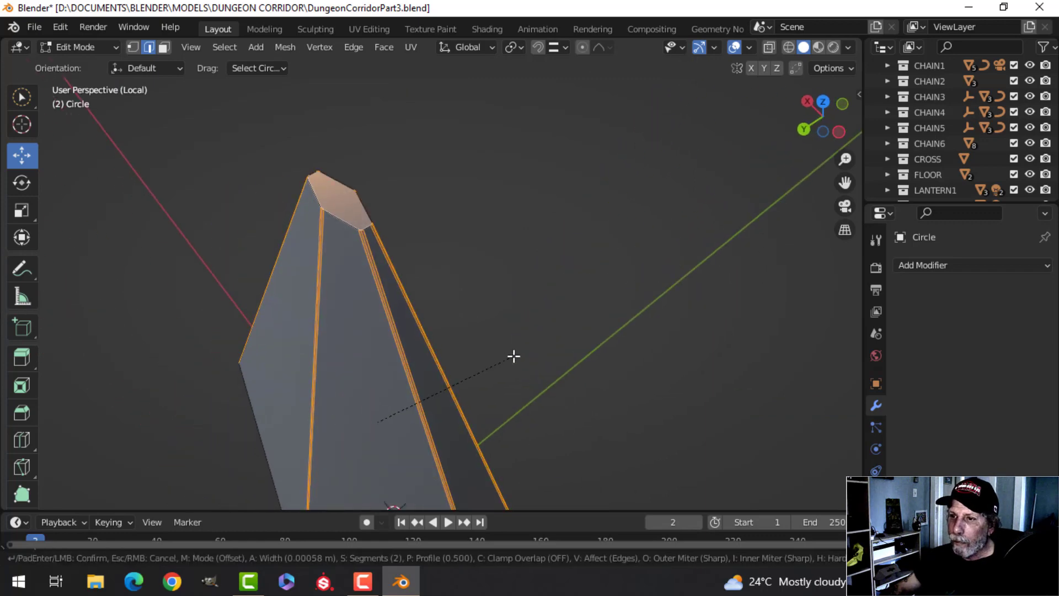
pyautogui.click(517, 355)
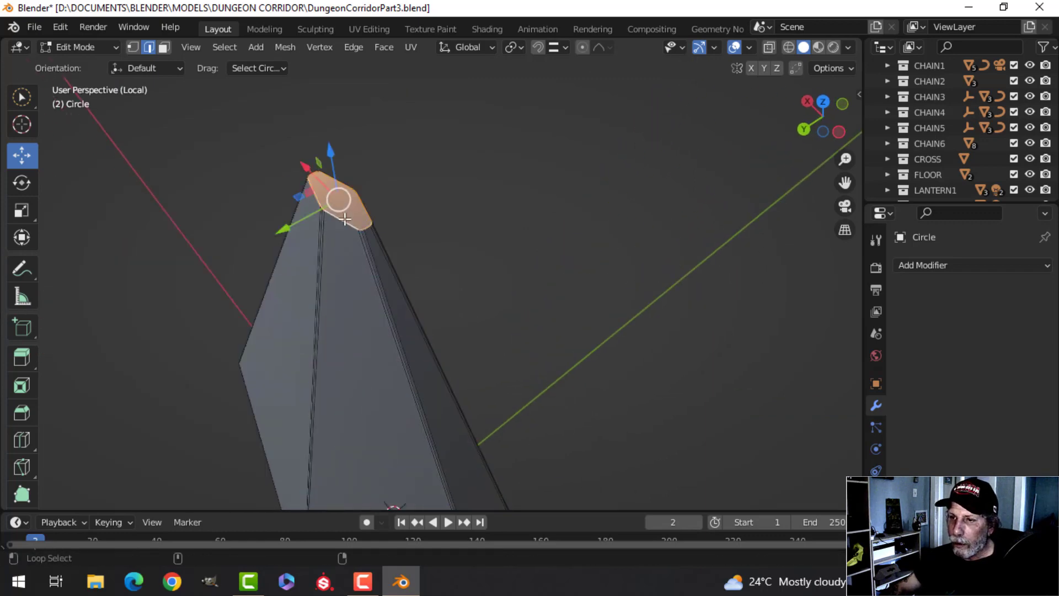
# Step: Bevel the edges around the spearhead's small top face with two segments, about 0.00045 m wide
pyautogui.click(521, 223)
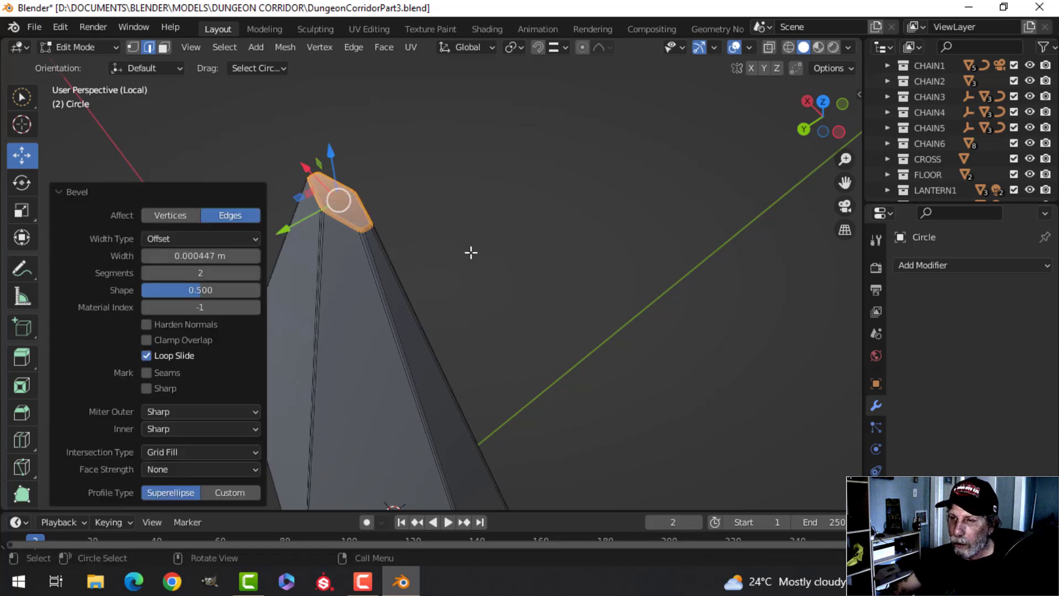
pyautogui.press('Tab')
pyautogui.scroll(-5, 474, 298)
pyautogui.click(464, 334)
pyautogui.scroll(-3, 441, 369)
pyautogui.moveTo(431, 386); pyautogui.dragTo(455, 315, button='middle')
# Step: Clear the selection in the mesh and select the spearhead's bottom face
pyautogui.press('Tab')
pyautogui.scroll(3, 468, 351)
pyautogui.moveTo(479, 353); pyautogui.dragTo(664, 319, button='middle')
pyautogui.press('x')
pyautogui.click(626, 312)
pyautogui.hotkey('alt', 'a')
pyautogui.moveTo(579, 324); pyautogui.dragTo(491, 383, button='middle')
pyautogui.press('3')
pyautogui.click(435, 309)
# Step: Try a two-segment bevel about 0.0027 m wide around the bottom face, and undo it
pyautogui.scroll(3, 622, 358)
pyautogui.moveTo(622, 358); pyautogui.dragTo(540, 404, button='middle')
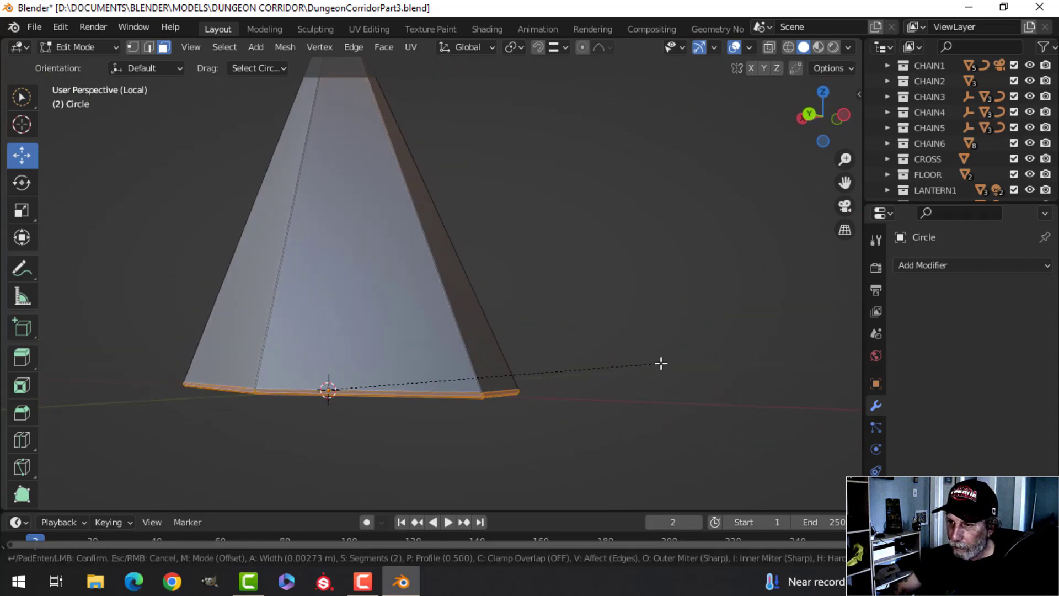
pyautogui.click(660, 363)
pyautogui.moveTo(660, 362); pyautogui.dragTo(490, 351, button='middle')
pyautogui.scroll(3, 462, 347)
pyautogui.hotkey('ctrl', 'z')
# Step: Give the edges around the spearhead's bottom face a very thin two-segment bevel and deselect everything
pyautogui.moveTo(706, 275); pyautogui.dragTo(656, 284, button='middle')
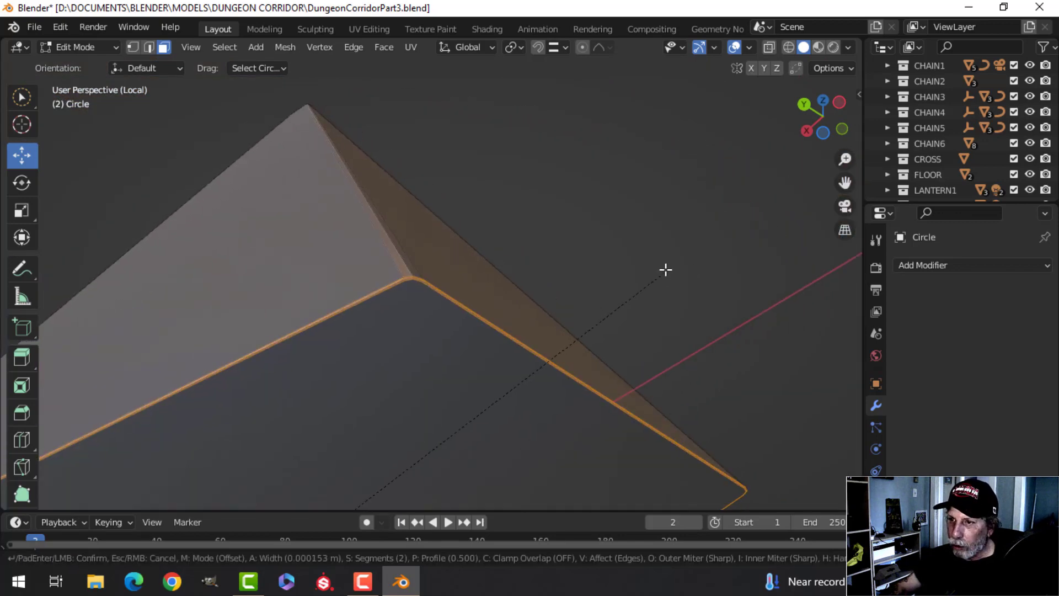
pyautogui.click(677, 241)
pyautogui.hotkey('alt', 'a')
pyautogui.moveTo(572, 303); pyautogui.dragTo(515, 319, button='middle')
pyautogui.scroll(-5, 521, 385)
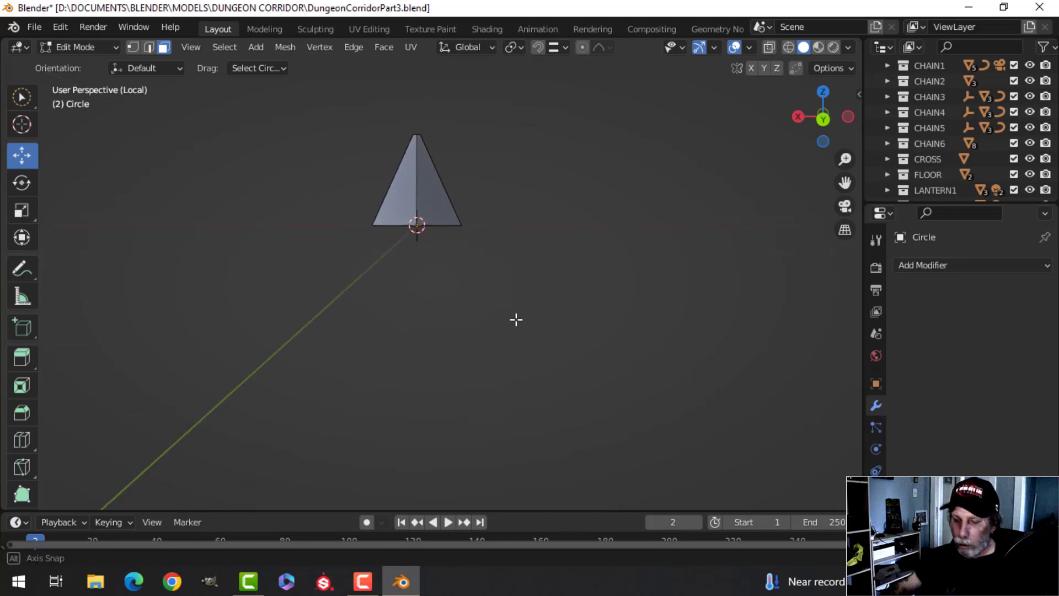
# Step: Add a mesh cylinder with 16 vertices, 1 m radius, 2 m depth and cap fill type Nothing
pyautogui.hotkey('shift', 'a')
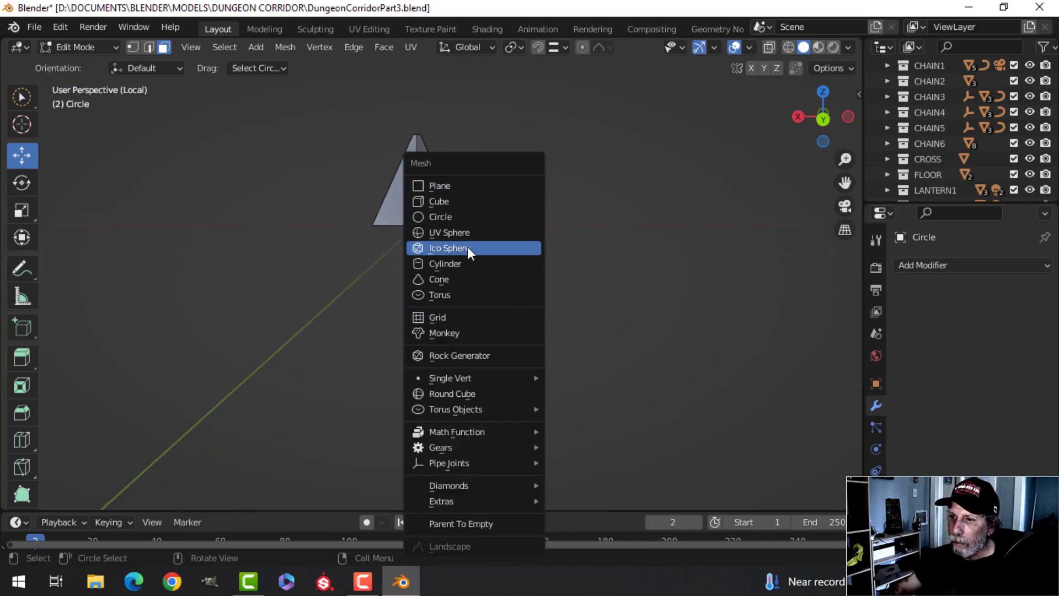
pyautogui.click(468, 266)
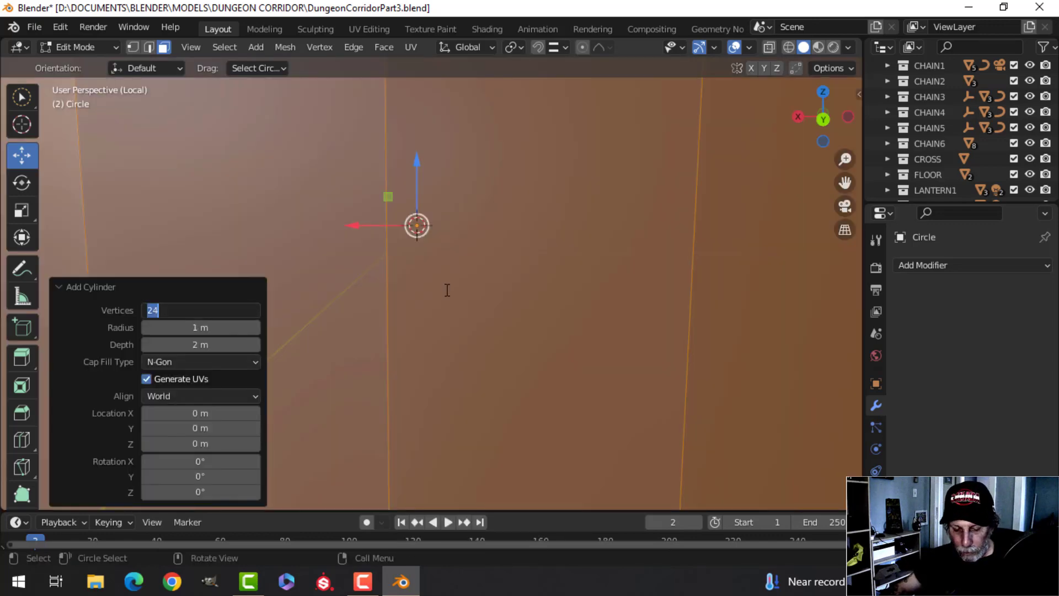
pyautogui.write('16')
pyautogui.press('Return')
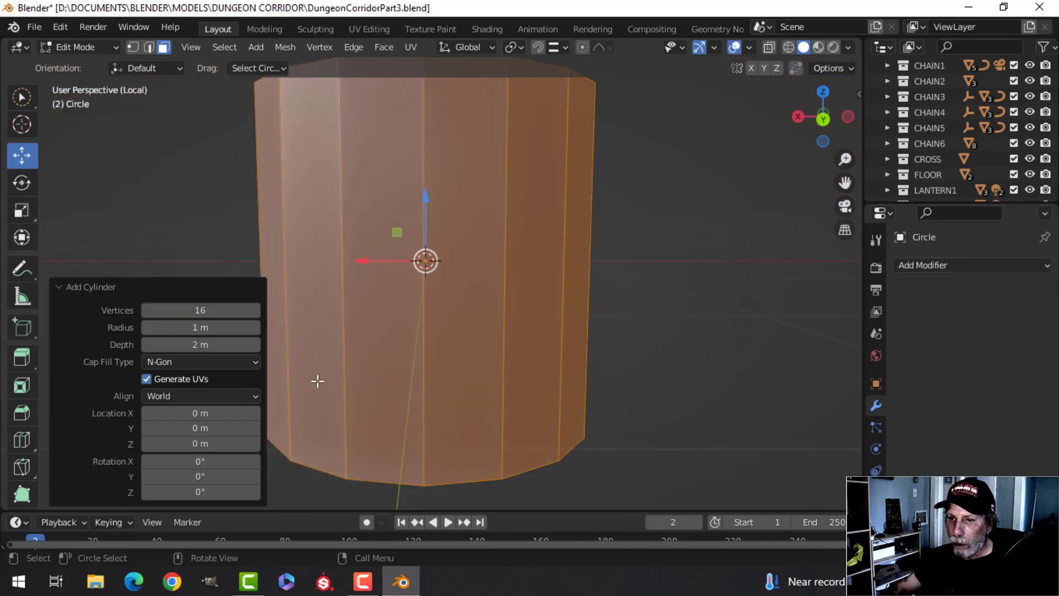
pyautogui.click(206, 361)
pyautogui.click(204, 377)
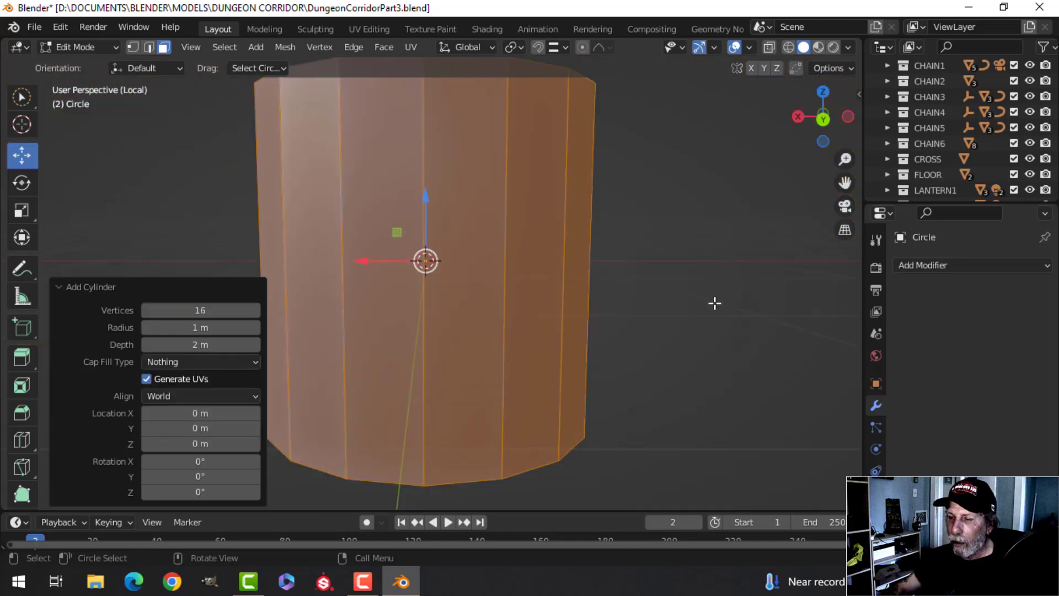
# Step: Scale the open cylinder down to a small collar narrower than the spearhead's base
pyautogui.scroll(-3, 785, 286)
pyautogui.press('Tab')
pyautogui.press('s')
pyautogui.click(468, 280)
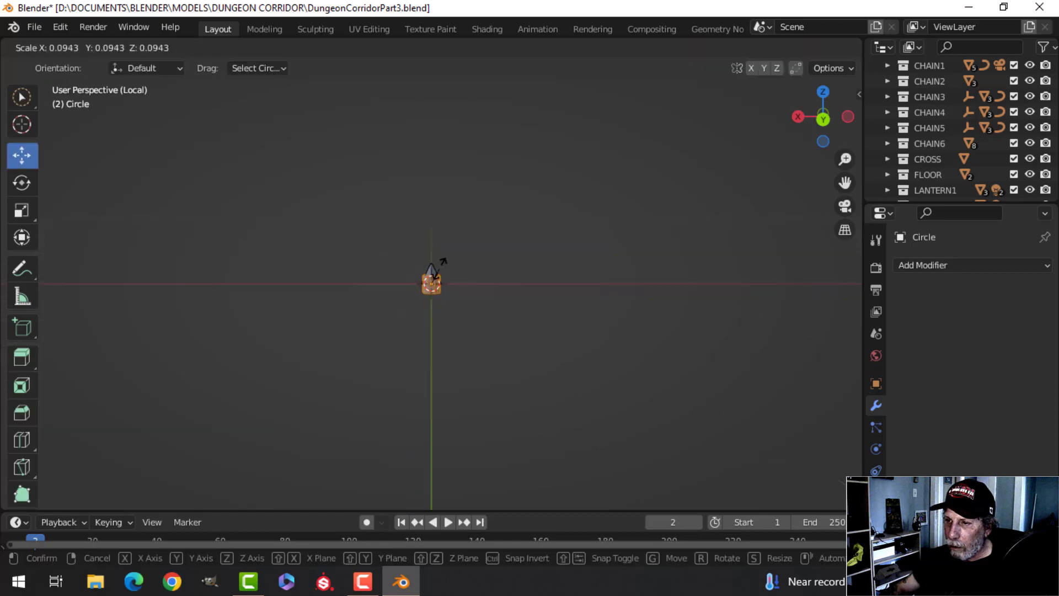
pyautogui.click(441, 263)
pyautogui.press('s')
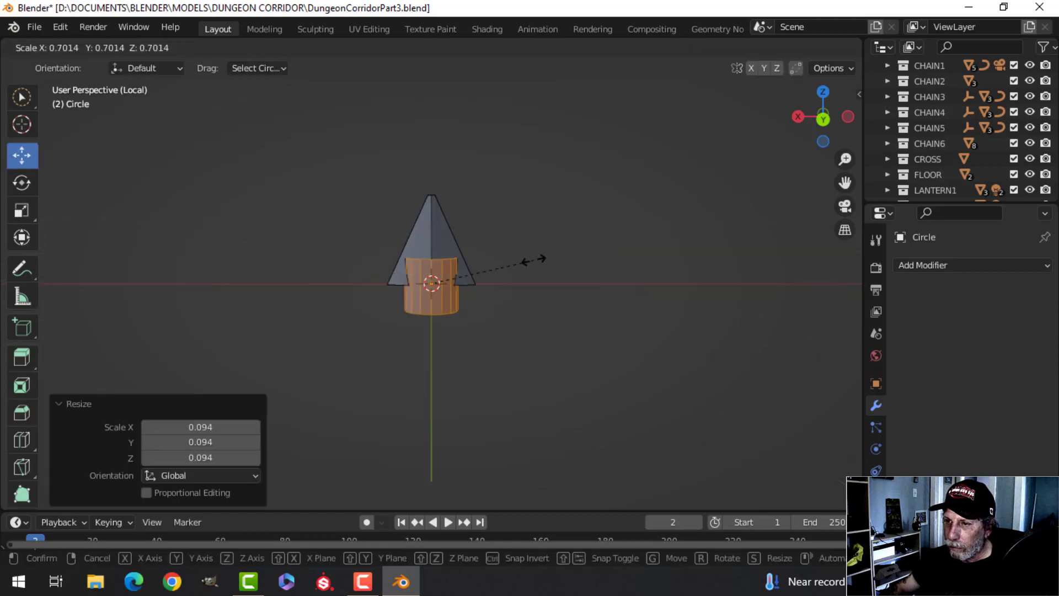
pyautogui.click(477, 268)
pyautogui.moveTo(485, 290); pyautogui.dragTo(544, 216, button='middle')
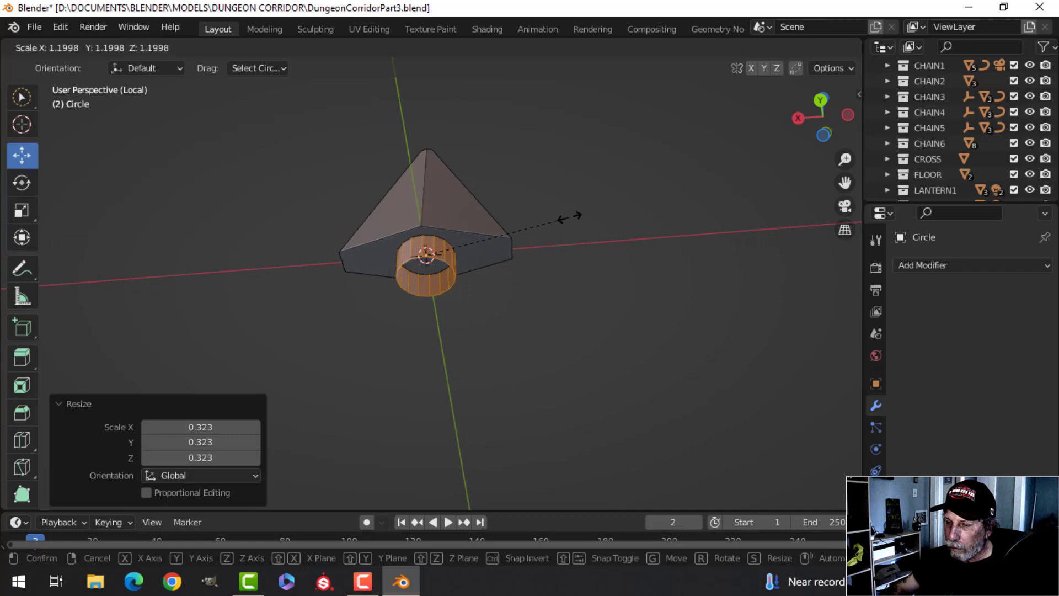
pyautogui.click(591, 216)
# Step: Select the spearhead's linked geometry, enlarge it slightly around the cylinder, and clear the selection
pyautogui.moveTo(560, 229); pyautogui.dragTo(484, 288, button='middle')
pyautogui.scroll(3, 458, 293)
pyautogui.click(474, 275)
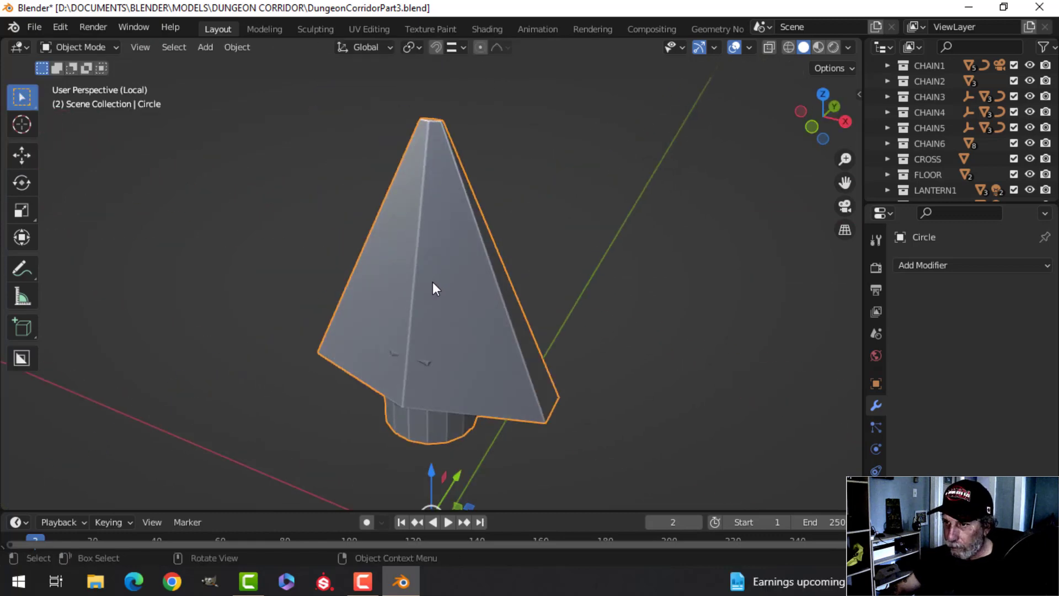
pyautogui.scroll(2, 432, 289)
pyautogui.press('Tab')
pyautogui.scroll(-2, 487, 322)
pyautogui.moveTo(491, 395); pyautogui.dragTo(473, 288, button='middle')
pyautogui.scroll(2, 454, 314)
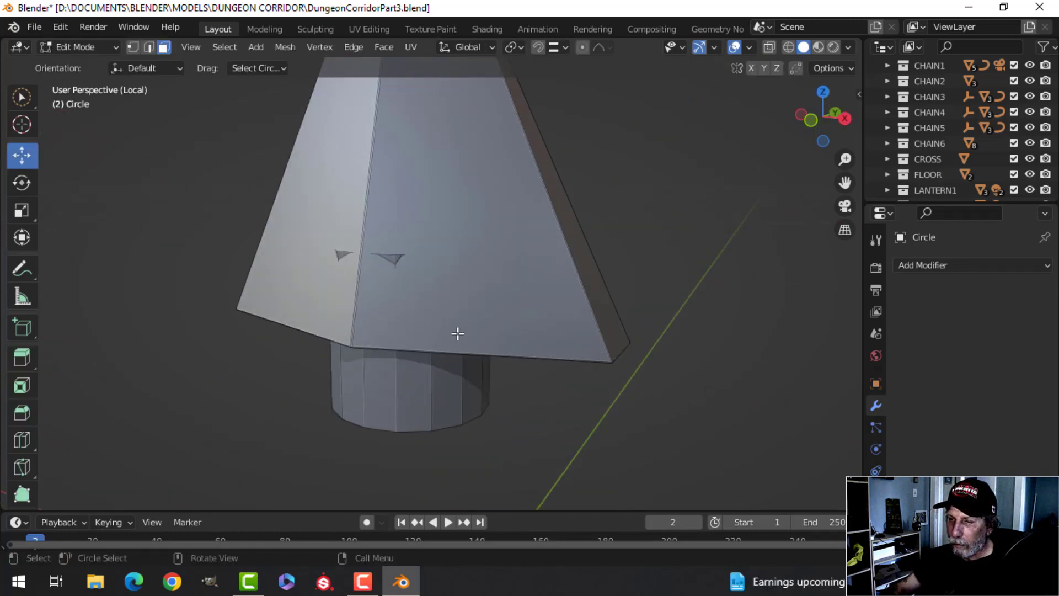
pyautogui.hotkey('ctrl', 'l')
pyautogui.press('s')
pyautogui.click(619, 352)
pyautogui.moveTo(620, 352); pyautogui.dragTo(557, 281, button='middle')
pyautogui.scroll(4, 535, 391)
pyautogui.hotkey('alt', 'a')
# Step: Select the whole linked cylinder and lower it along Z beneath the spearhead
pyautogui.moveTo(536, 391); pyautogui.dragTo(508, 302, button='middle')
pyautogui.keyDown('shift'); pyautogui.click(431, 271); pyautogui.keyUp('shift')
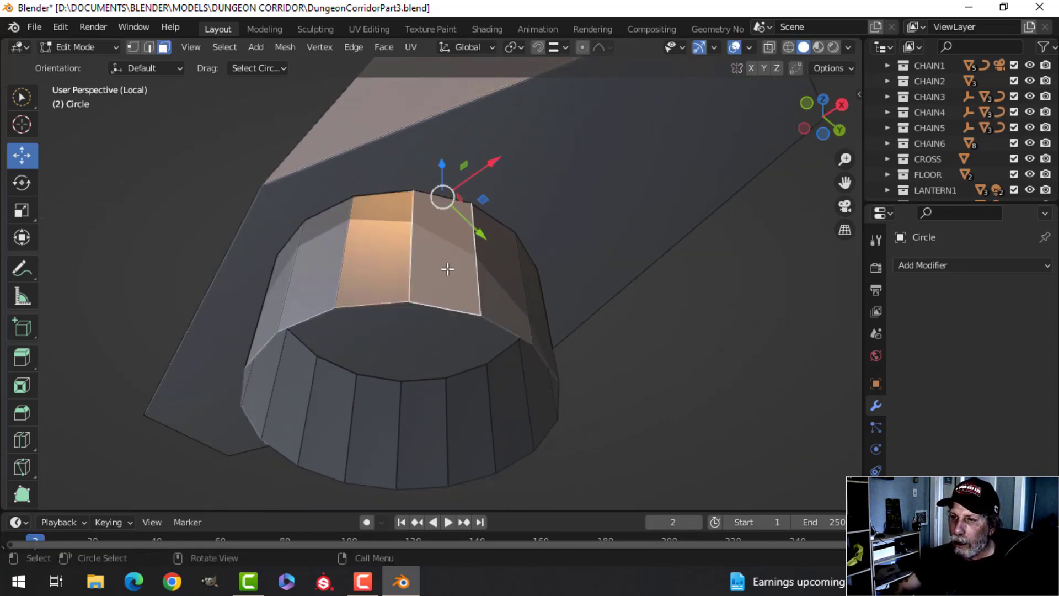
pyautogui.hotkey('ctrl', 'l')
pyautogui.scroll(-3, 513, 253)
pyautogui.moveTo(512, 252); pyautogui.dragTo(439, 249, button='middle')
pyautogui.press('g')
pyautogui.press('z')
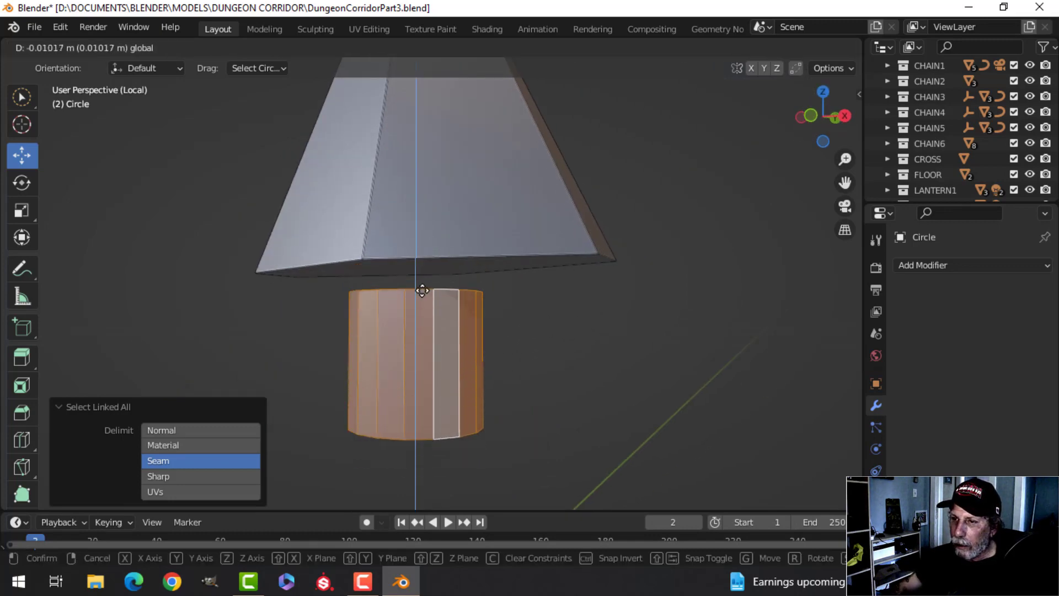
pyautogui.click(422, 284)
# Step: Scale the cylinder up by about 1.121, raise it against the spearhead's underside, and deselect it
pyautogui.press('s')
pyautogui.click(572, 298)
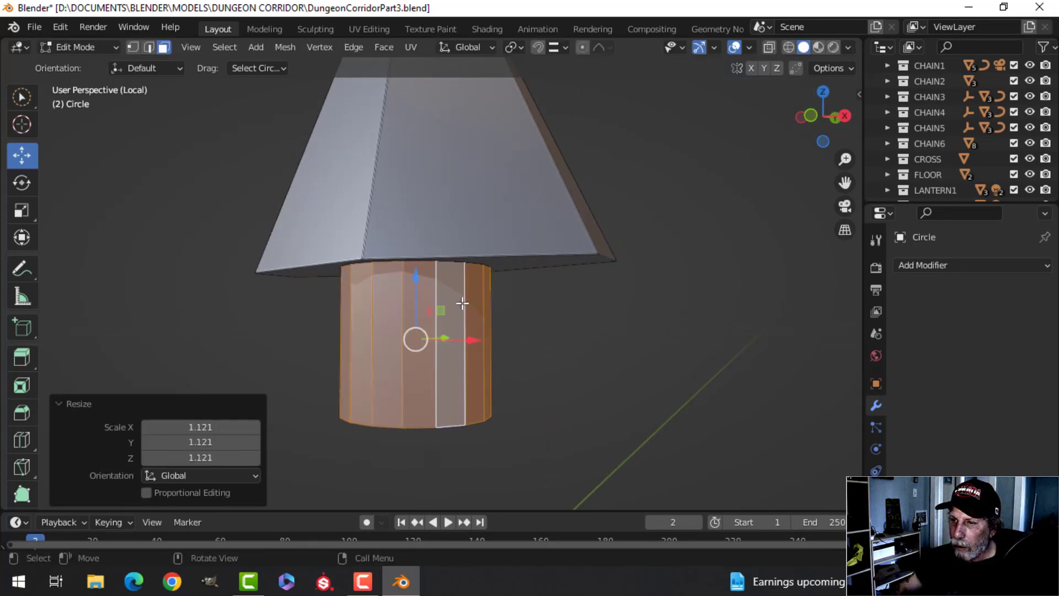
pyautogui.moveTo(419, 283); pyautogui.dragTo(420, 265)
pyautogui.hotkey('alt', 'a')
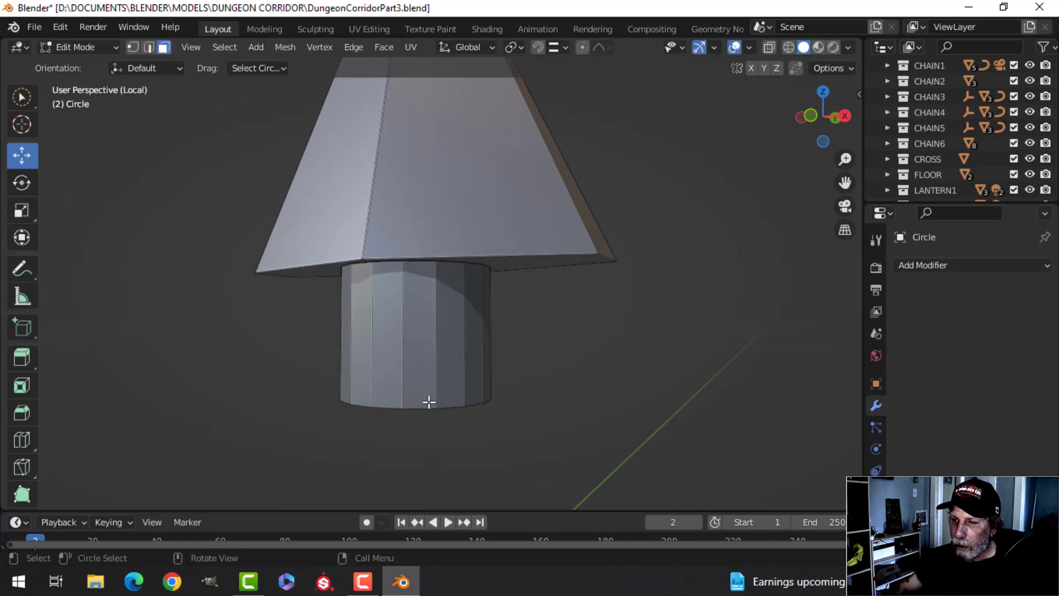
# Step: Extrude the cylinder's bottom edge loop inward, scaling it to about 0.754
pyautogui.keyDown('alt'); pyautogui.click(419, 406); pyautogui.keyUp('alt')
pyautogui.moveTo(419, 406); pyautogui.dragTo(586, 369, button='middle')
pyautogui.press('e')
pyautogui.press('s')
pyautogui.click(543, 380)
# Step: Extrude the inner ring straight down about 0.34 m into a long shaft, and lower its end about 0.016 m more
pyautogui.scroll(-10, 536, 382)
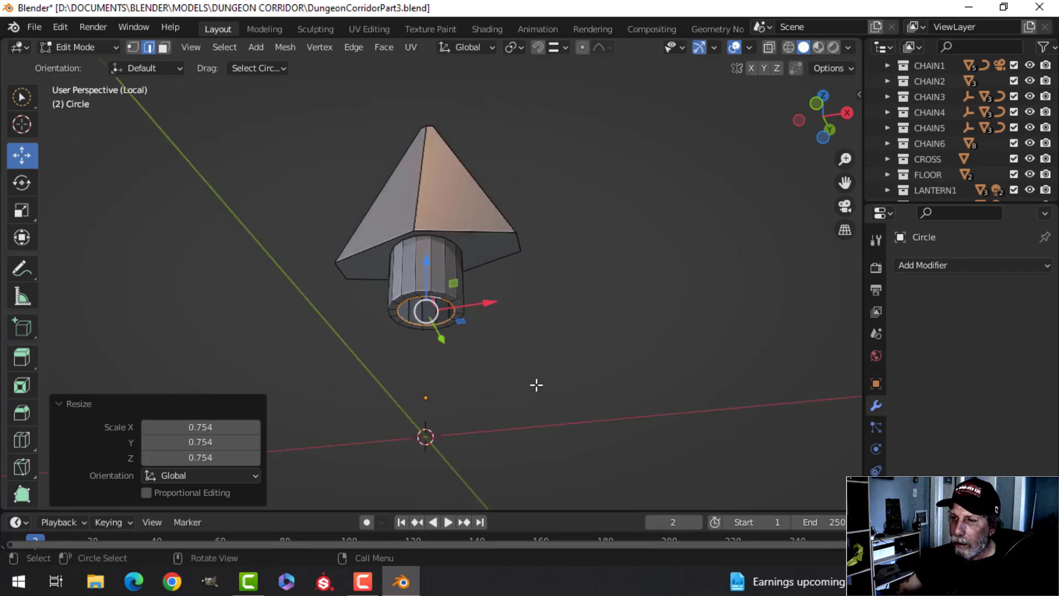
pyautogui.scroll(-4, 535, 242)
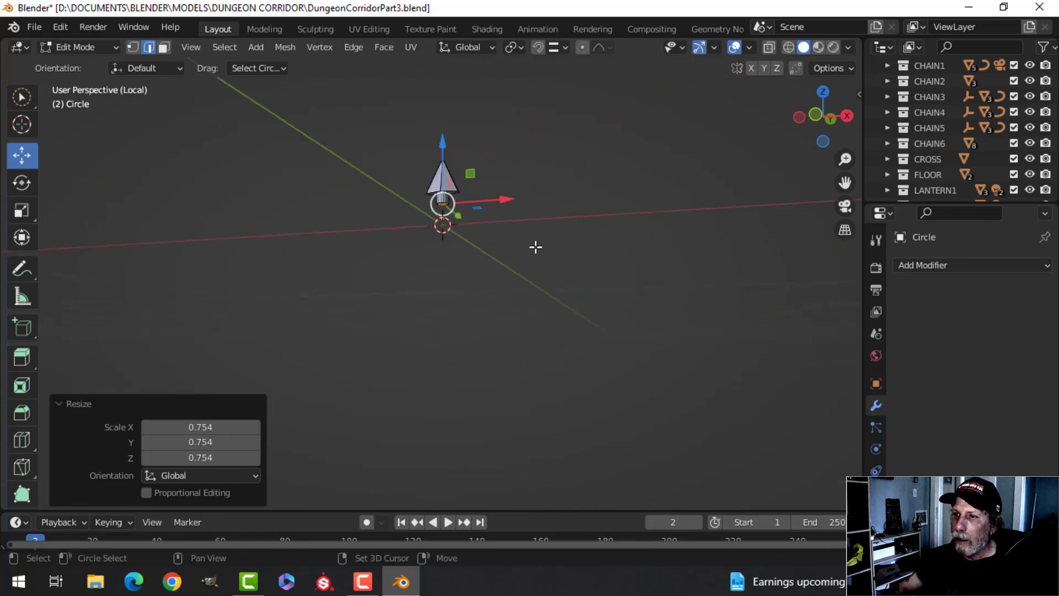
pyautogui.press('e')
pyautogui.rightClick(566, 247)
pyautogui.moveTo(470, 141); pyautogui.dragTo(468, 405)
pyautogui.scroll(-3, 556, 405)
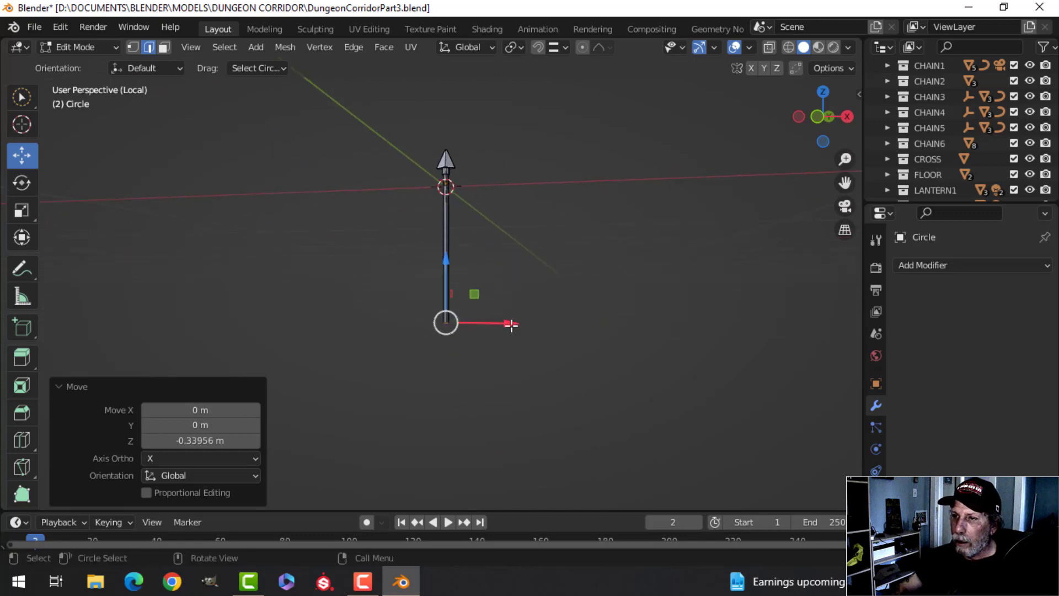
pyautogui.moveTo(448, 271); pyautogui.dragTo(448, 270)
pyautogui.scroll(4, 522, 326)
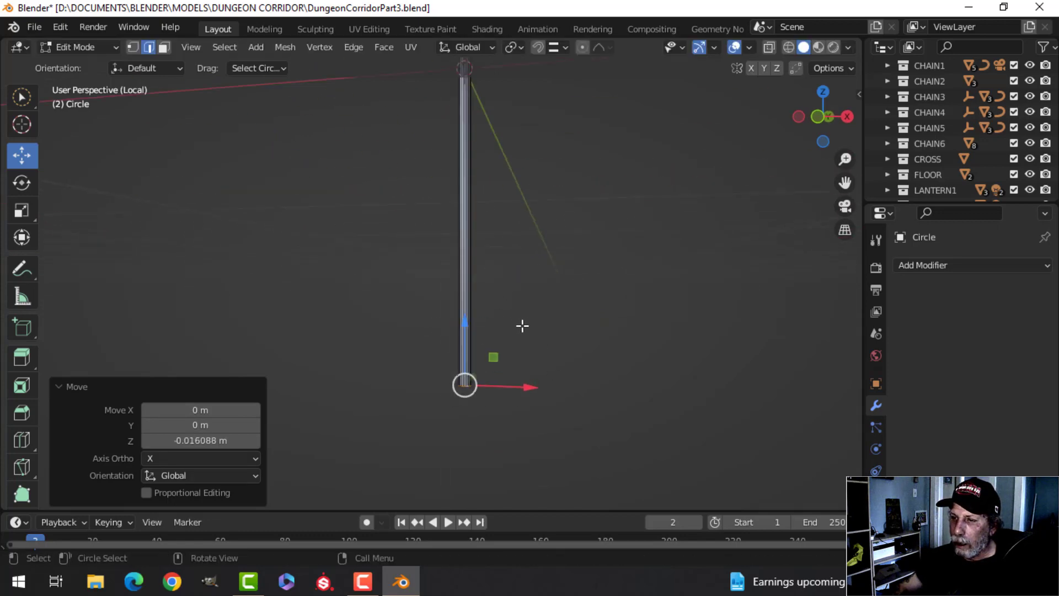
# Step: Fill the open shaft end with a face and bevel its rim with two segments, about 0.02 m wide
pyautogui.press('f')
pyautogui.press('KP_Decimal')
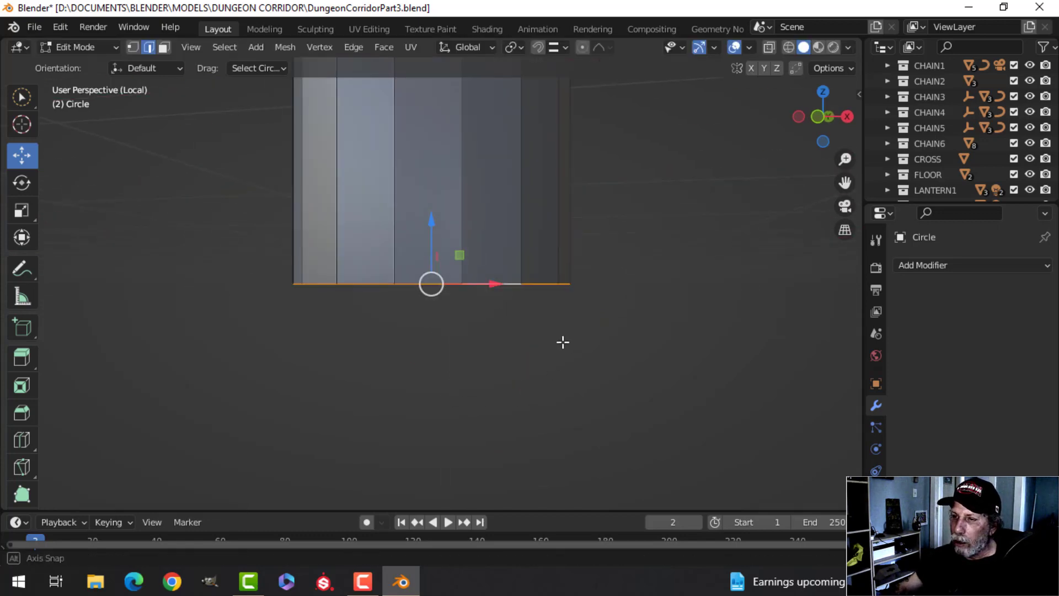
pyautogui.moveTo(568, 343); pyautogui.dragTo(503, 279, button='middle')
pyautogui.hotkey('ctrl', 'b')
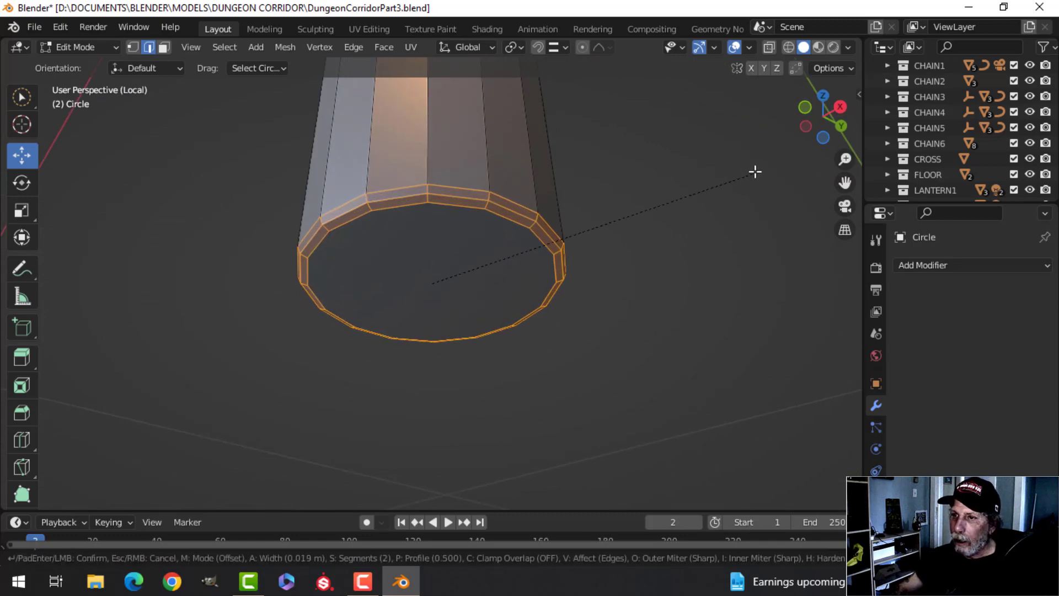
pyautogui.click(770, 155)
# Step: Leave mesh editing and apply smooth shading to the spear object
pyautogui.press('Tab')
pyautogui.scroll(-3, 483, 239)
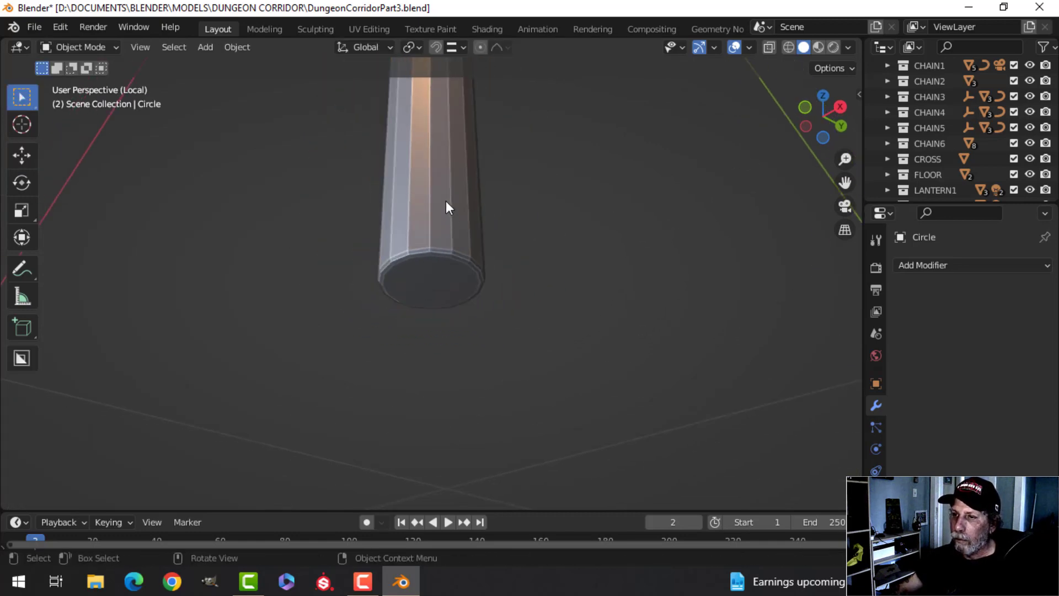
pyautogui.rightClick(445, 201)
pyautogui.click(423, 149)
# Step: Bevel the outer bottom edge loop of the spear's collar with two segments
pyautogui.scroll(-3, 425, 164)
pyautogui.keyDown('shift'); pyautogui.moveTo(427, 165); pyautogui.dragTo(462, 396, button='middle'); pyautogui.keyUp('shift')
pyautogui.scroll(-3, 471, 220)
pyautogui.moveTo(471, 138)
pyautogui.keyDown('shift'); pyautogui.mouseDown(button='middle')
pyautogui.moveTo(468, 288)
pyautogui.moveTo(456, 156)
pyautogui.moveTo(497, 321)
pyautogui.moveTo(425, 484)
pyautogui.moveTo(498, 315)
pyautogui.mouseUp(button='middle'); pyautogui.keyUp('shift')
pyautogui.moveTo(491, 269); pyautogui.dragTo(500, 255, button='middle')
pyautogui.press('Tab')
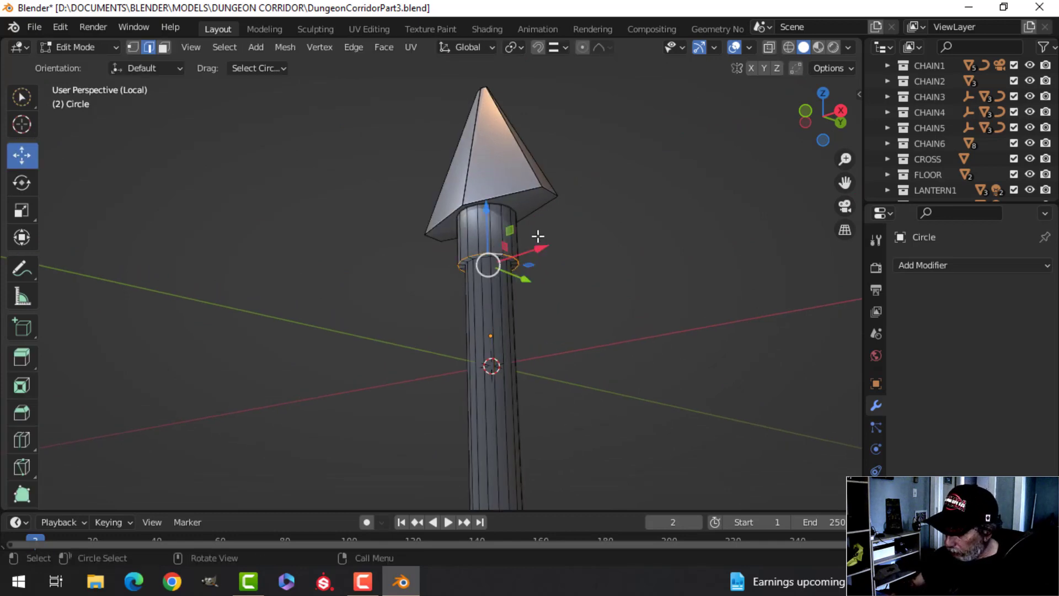
pyautogui.scroll(5, 537, 236)
pyautogui.scroll(-2, 546, 231)
pyautogui.keyDown('shift'); pyautogui.moveTo(546, 232); pyautogui.dragTo(537, 289, button='middle'); pyautogui.keyUp('shift')
pyautogui.hotkey('ctrl', 'b')
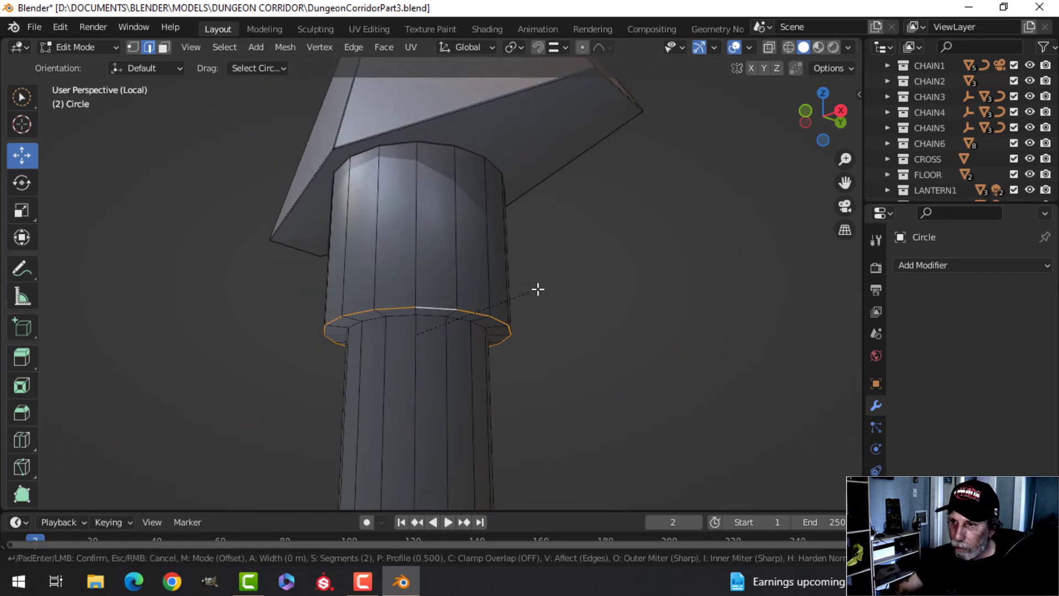
pyautogui.click(529, 290)
# Step: Bevel the edge loop where the collar meets the shaft about 0.016 m wide with two segments, and leave mesh editing
pyautogui.click(411, 321)
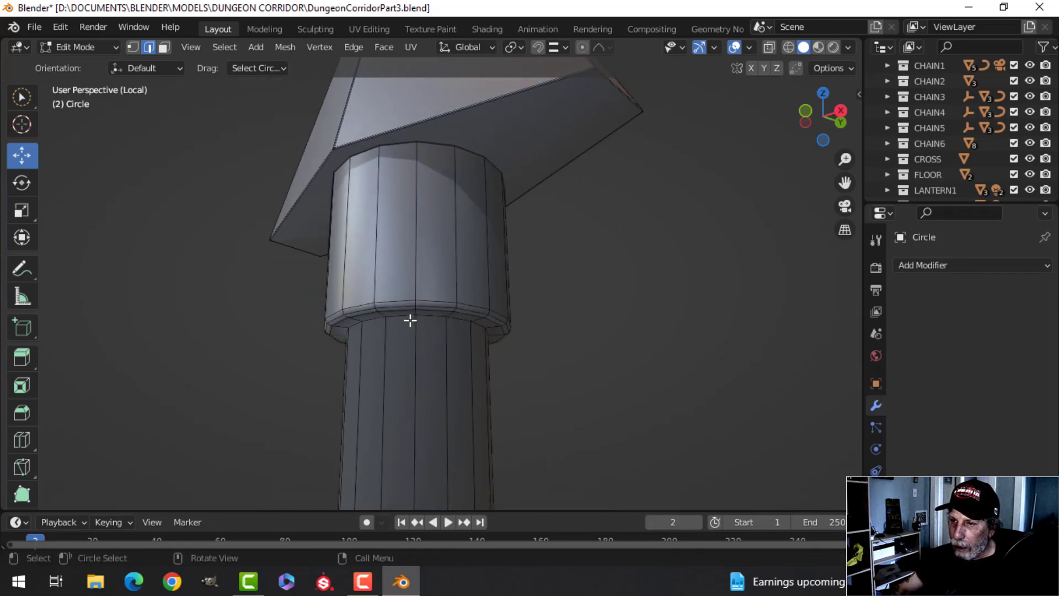
pyautogui.hotkey('ctrl', 'b')
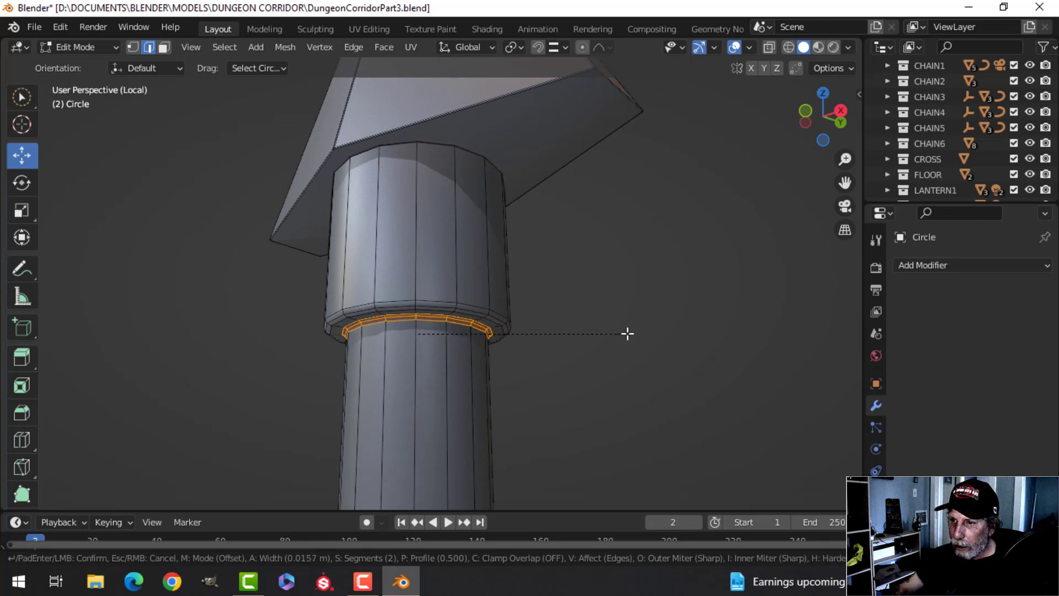
pyautogui.click(626, 332)
pyautogui.click(416, 203)
pyautogui.scroll(-6, 409, 241)
pyautogui.press('Tab')
pyautogui.hotkey('alt', 'a')
# Step: Examine the spear's bevelled collar, head and shading from several angles
pyautogui.moveTo(410, 241); pyautogui.dragTo(638, 250, button='middle')
pyautogui.scroll(5, 431, 233)
pyautogui.moveTo(430, 234)
pyautogui.mouseDown(button='middle')
pyautogui.moveTo(429, 276)
pyautogui.moveTo(422, 239)
pyautogui.mouseUp(button='middle')
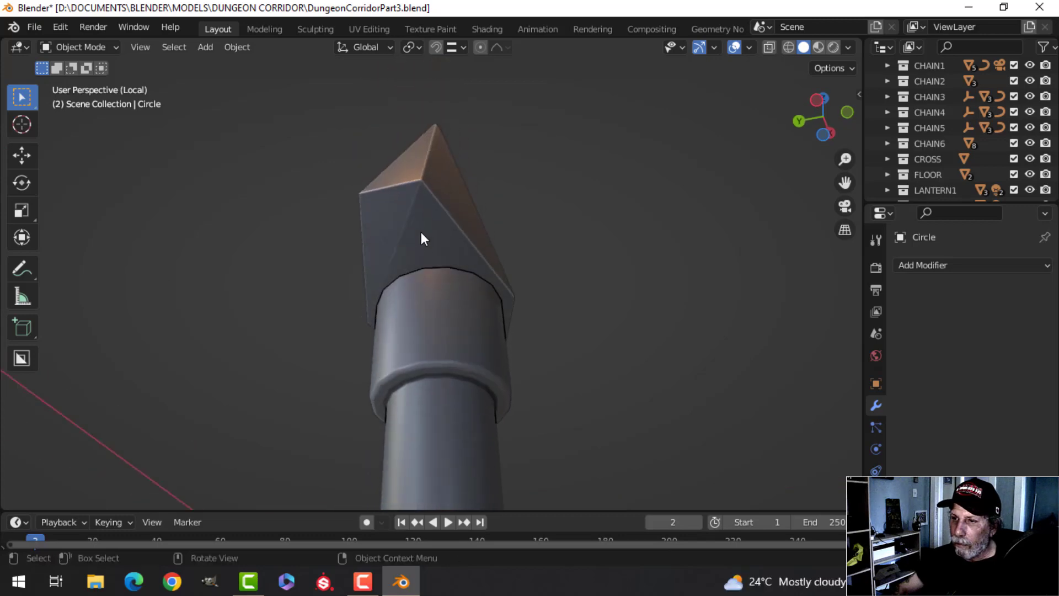
pyautogui.moveTo(508, 297); pyautogui.dragTo(479, 310, button='middle')
pyautogui.scroll(-12, 480, 310)
pyautogui.moveTo(427, 341); pyautogui.dragTo(470, 362, button='middle')
pyautogui.scroll(4, 458, 346)
pyautogui.scroll(3, 459, 345)
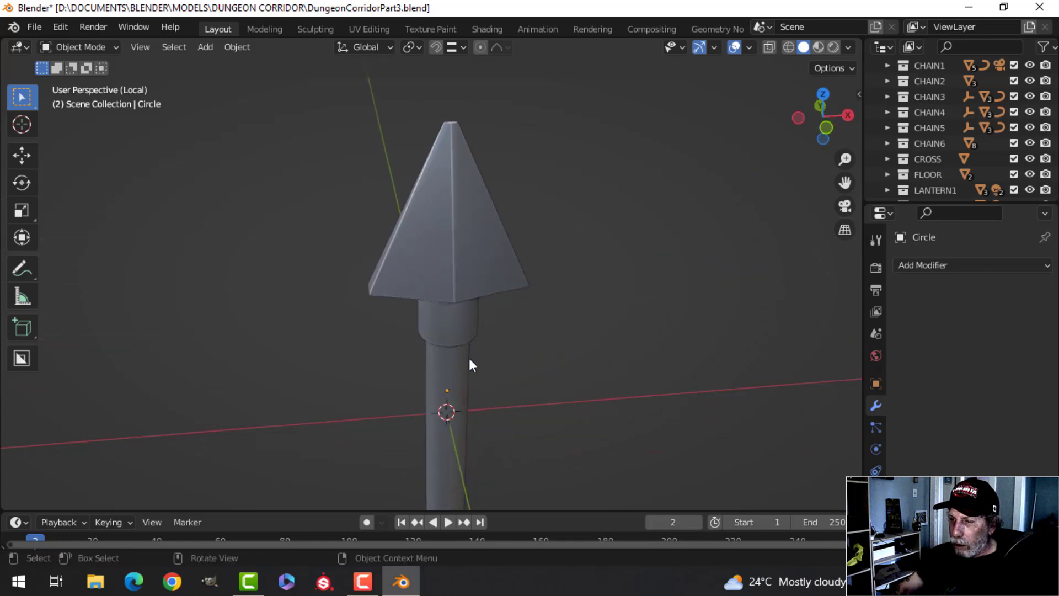
# Step: Leave the isolated view and raise the spear about 0.67 m above the corridor floor
pyautogui.scroll(-3, 469, 359)
pyautogui.scroll(-3, 469, 359)
pyautogui.press('KP_Divide')
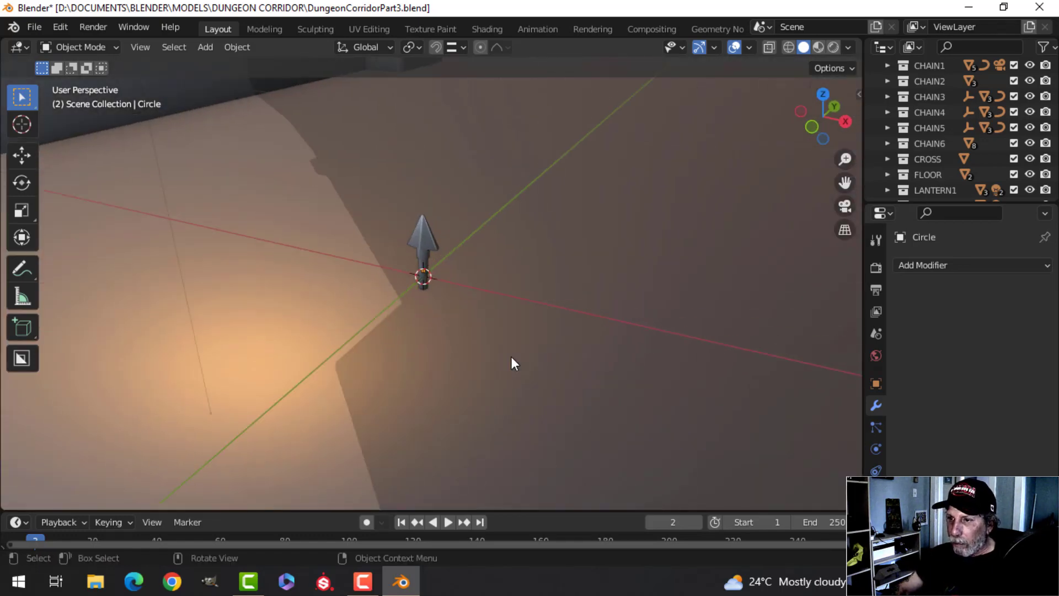
pyautogui.click(423, 257)
pyautogui.scroll(-7, 422, 257)
pyautogui.keyDown('shift'); pyautogui.moveTo(435, 323); pyautogui.dragTo(445, 339, button='middle'); pyautogui.keyUp('shift')
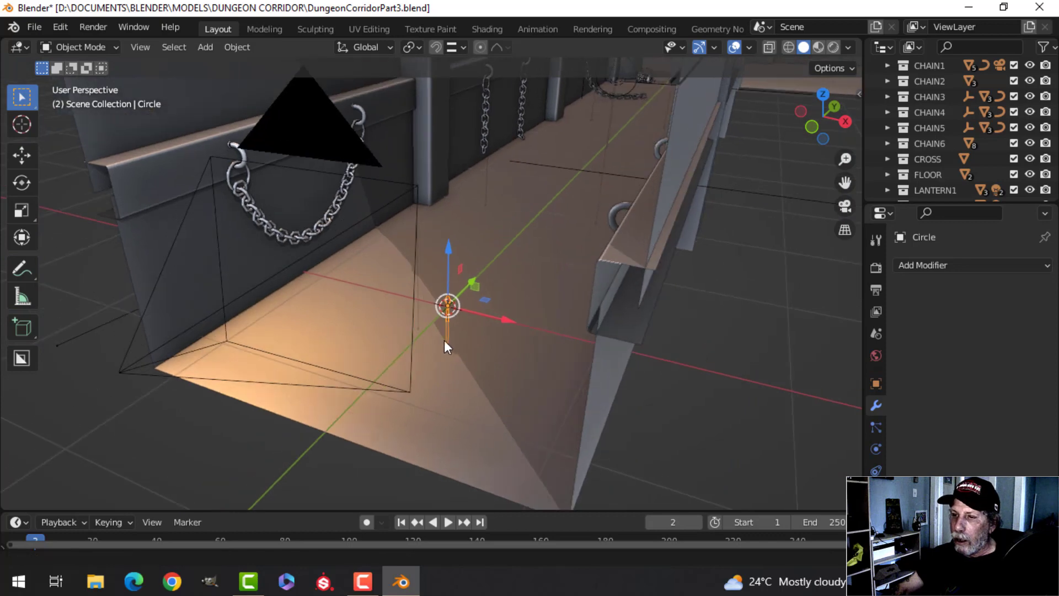
pyautogui.moveTo(447, 245); pyautogui.dragTo(466, 142)
# Step: Scale the spear's mesh up about 2.16 times, enlarge it slightly more, and raise it about 0.23 m
pyautogui.scroll(3, 490, 192)
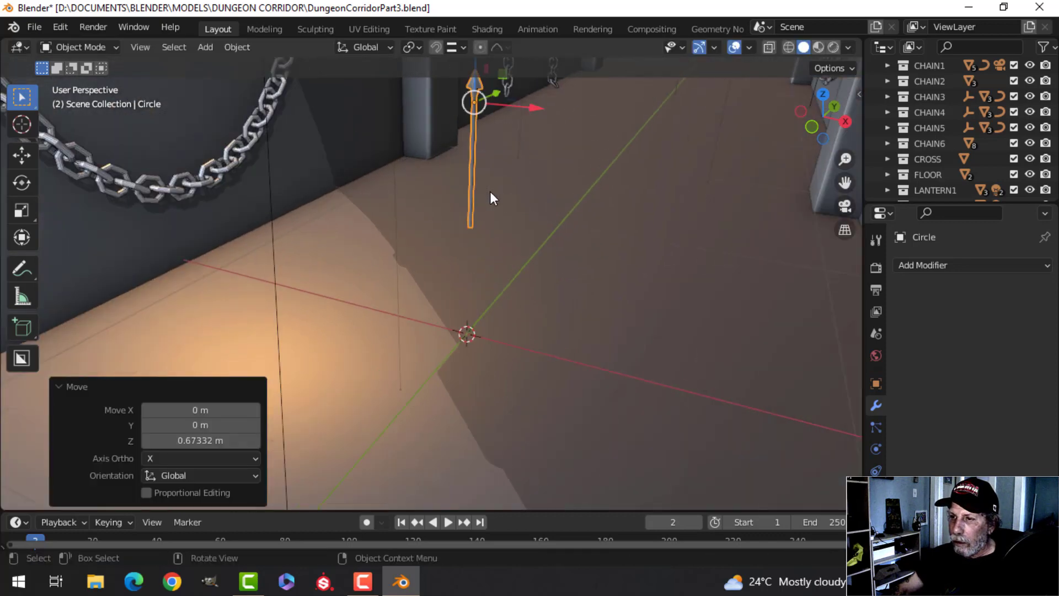
pyautogui.press('Tab')
pyautogui.press('s')
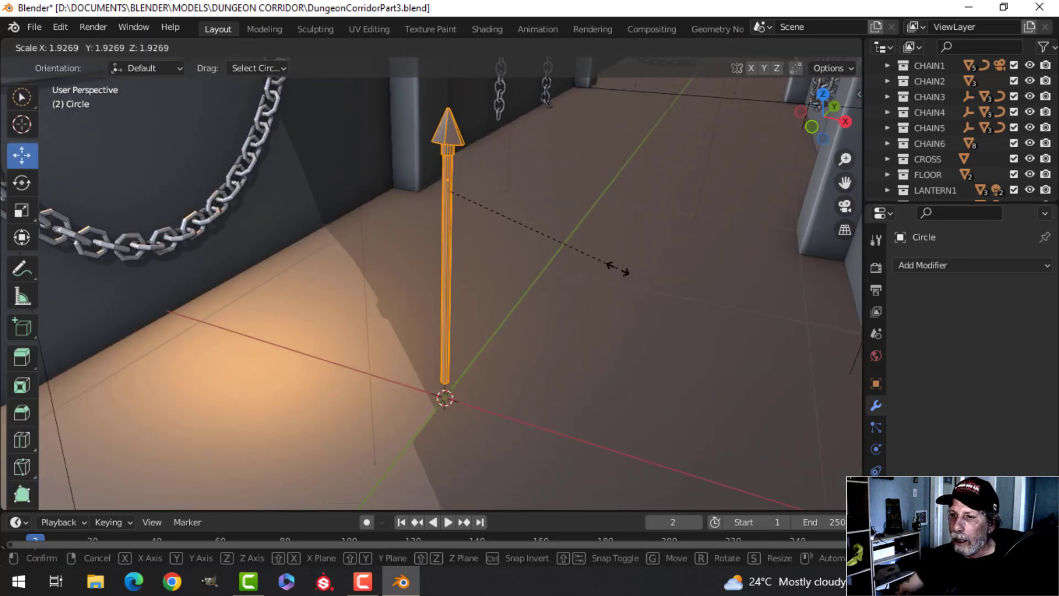
pyautogui.click(640, 268)
pyautogui.scroll(-3, 553, 277)
pyautogui.press('s')
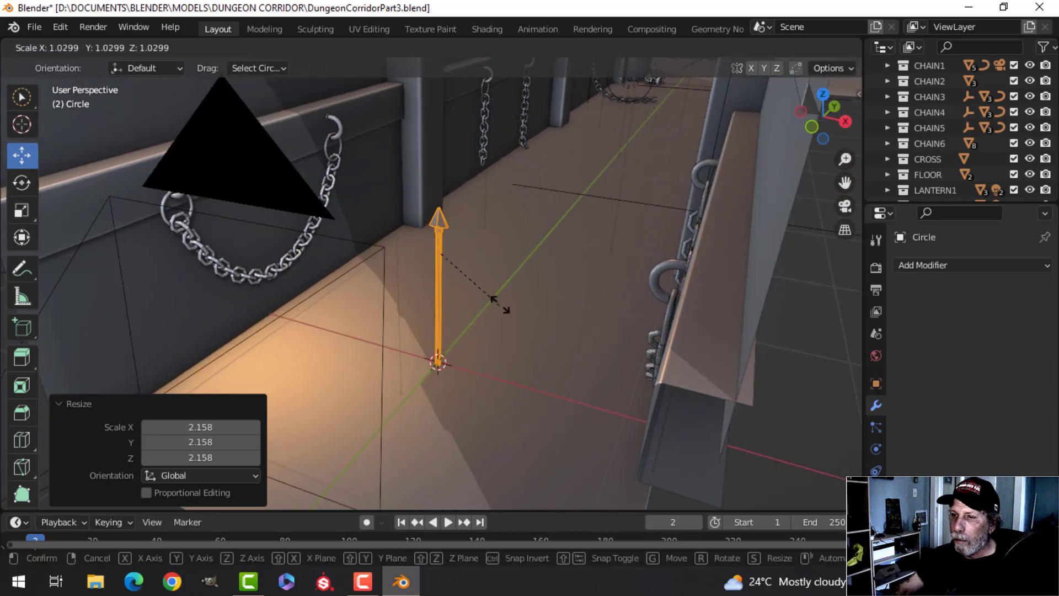
pyautogui.click(516, 282)
pyautogui.moveTo(431, 200); pyautogui.dragTo(439, 153)
pyautogui.moveTo(493, 237); pyautogui.dragTo(377, 255, button='middle')
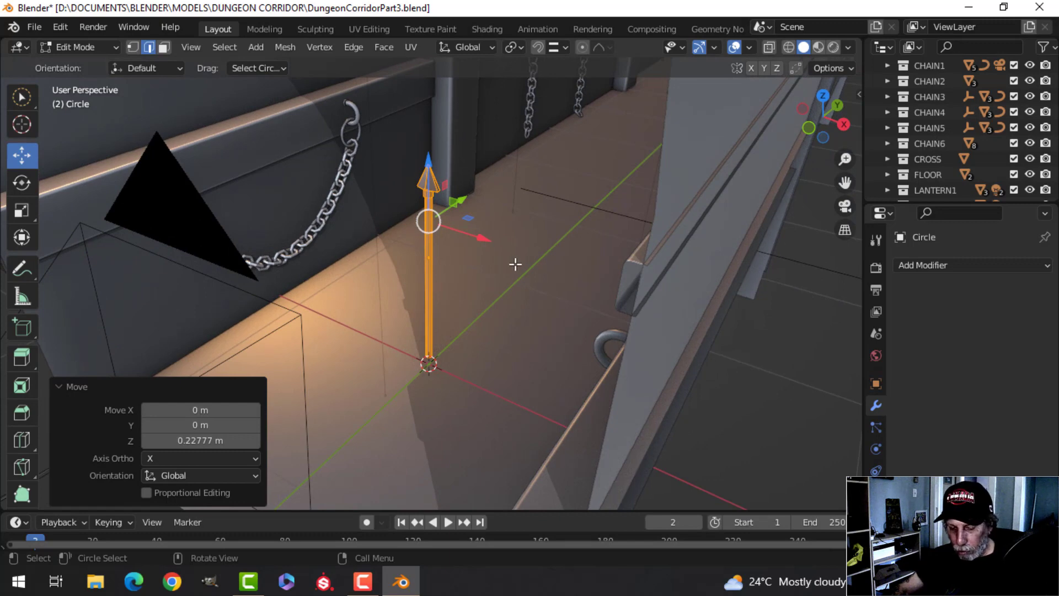
pyautogui.press('r')
pyautogui.press('y')
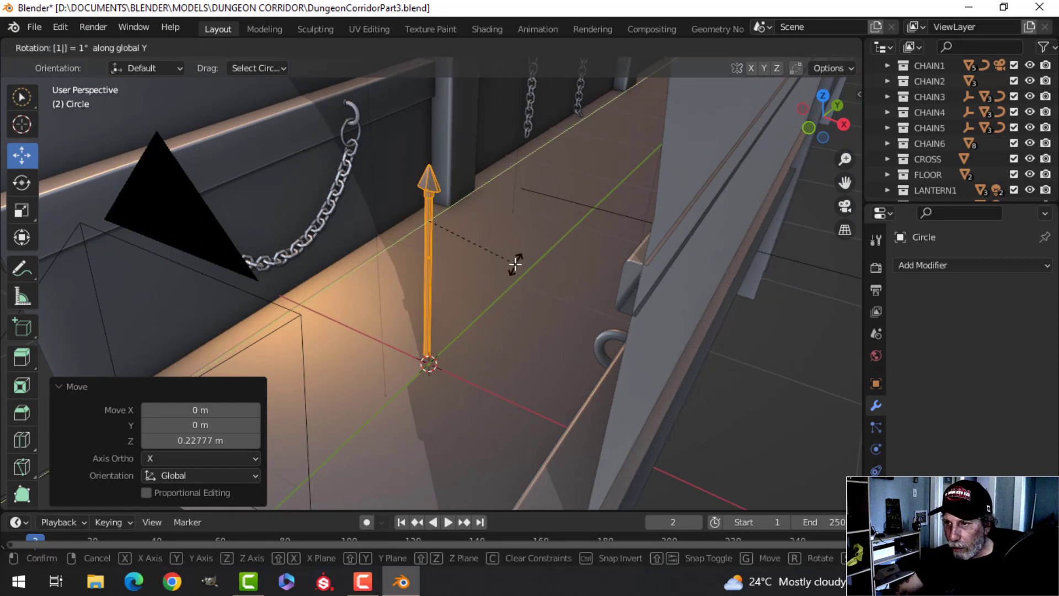
pyautogui.press('Escape')
# Step: Move the spear's mesh along the corridor and over to the left wall, beside the first column
pyautogui.moveTo(492, 267); pyautogui.dragTo(453, 321, button='middle')
pyautogui.moveTo(442, 305); pyautogui.dragTo(490, 164)
pyautogui.moveTo(323, 177); pyautogui.dragTo(427, 262, button='middle')
pyautogui.moveTo(548, 232); pyautogui.dragTo(402, 208)
pyautogui.moveTo(402, 207); pyautogui.dragTo(403, 161, button='middle')
# Step: Leave mesh editing and set the spear's origin to its geometry
pyautogui.press('Tab')
pyautogui.scroll(3, 422, 270)
pyautogui.hotkey('alt', 'a')
pyautogui.click(375, 202)
pyautogui.rightClick(358, 128)
pyautogui.moveTo(315, 183)
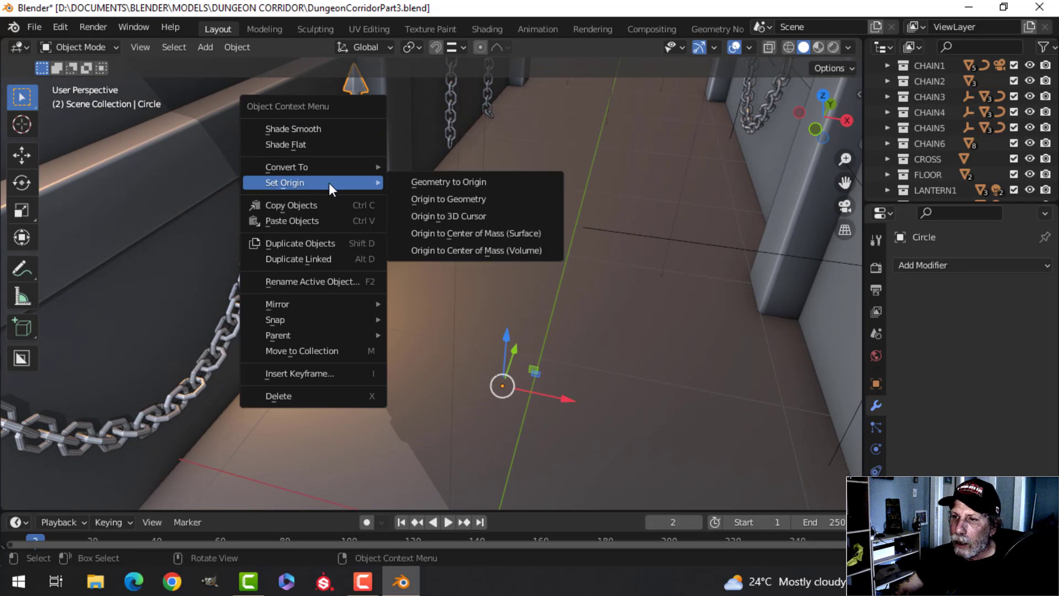
pyautogui.click(441, 198)
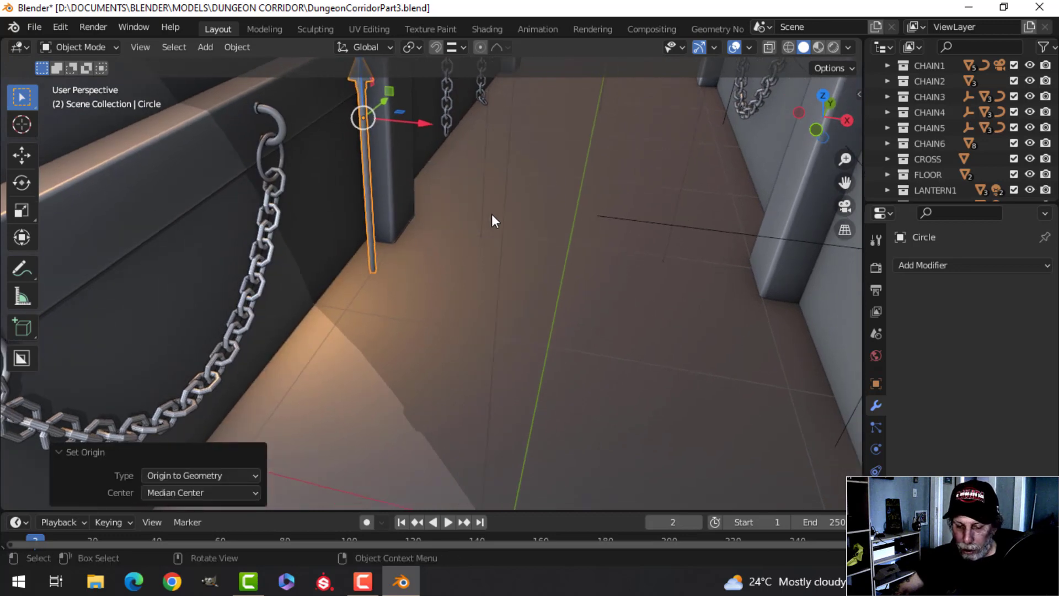
# Step: Duplicate the spear along X into the corridor and rotate the copy's mesh 180° about the X axis
pyautogui.hotkey('shift', 'd')
pyautogui.press('x')
pyautogui.click(684, 257)
pyautogui.moveTo(683, 250); pyautogui.dragTo(598, 278, button='middle')
pyautogui.press('Tab')
pyautogui.write('r')
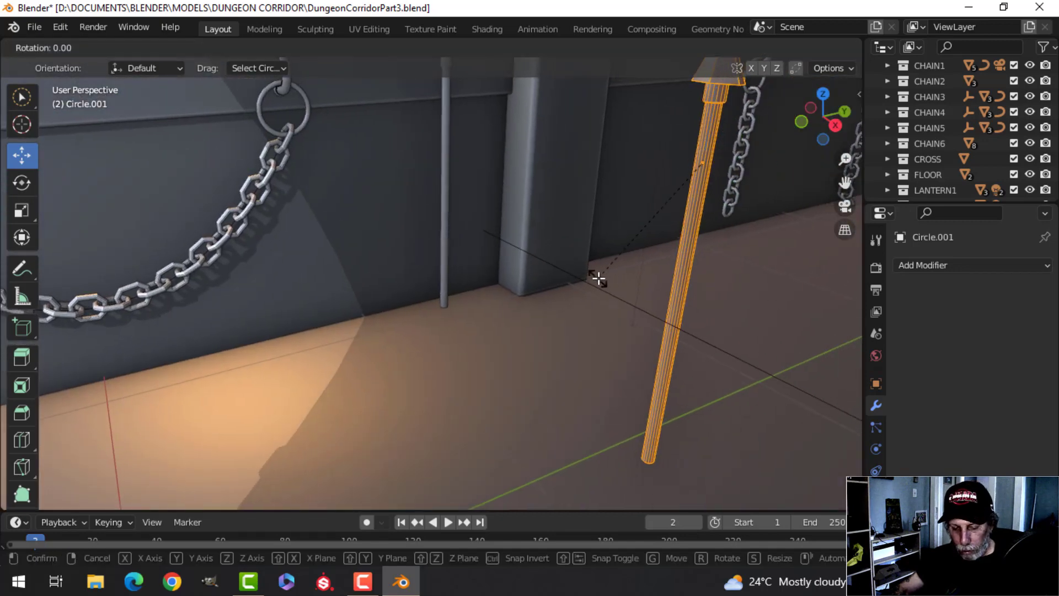
pyautogui.write('x18')
pyautogui.write('0')
pyautogui.press('Return')
# Step: Lower the inverted spear about 0.66 m and shift it about 1.65 m along Y
pyautogui.moveTo(595, 279); pyautogui.dragTo(497, 203, button='middle')
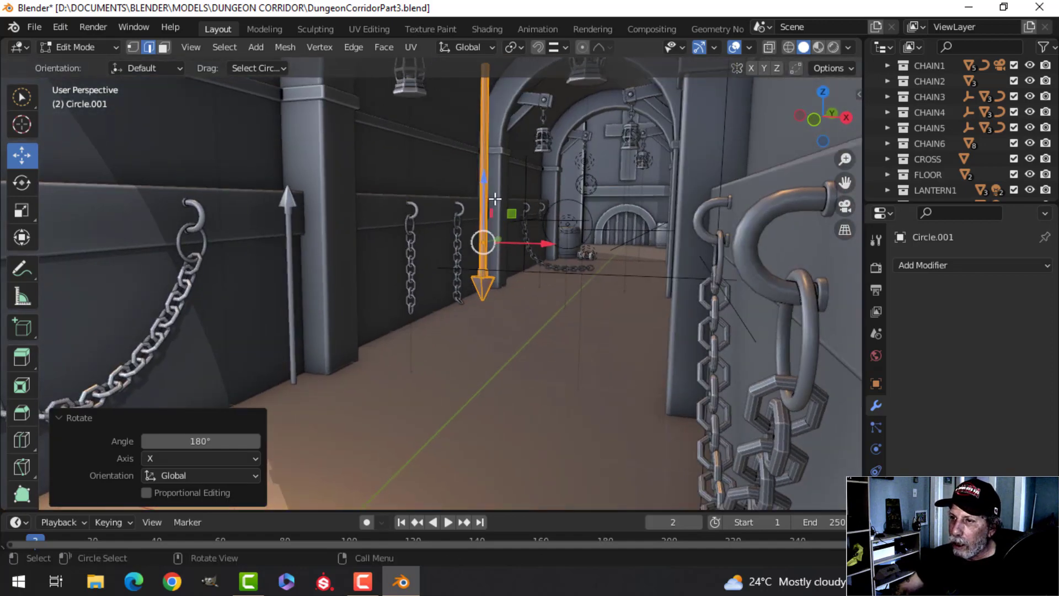
pyautogui.press('g')
pyautogui.press('z')
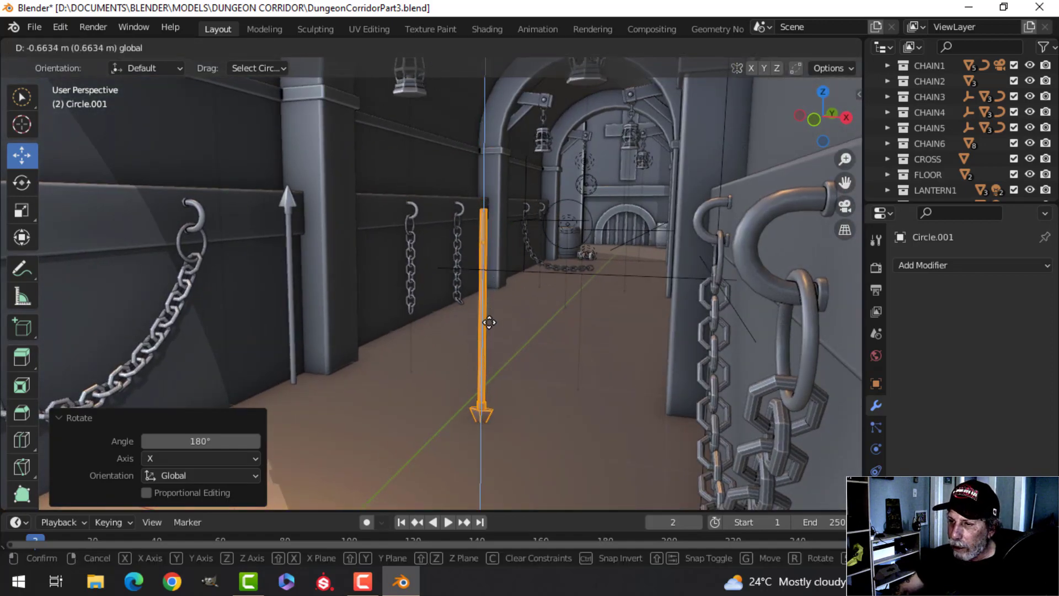
pyautogui.click(488, 322)
pyautogui.moveTo(501, 322); pyautogui.dragTo(369, 394, button='middle')
pyautogui.moveTo(475, 341); pyautogui.dragTo(757, 288)
pyautogui.scroll(-4, 711, 303)
pyautogui.keyDown('shift'); pyautogui.moveTo(693, 307); pyautogui.dragTo(538, 337, button='middle'); pyautogui.keyUp('shift')
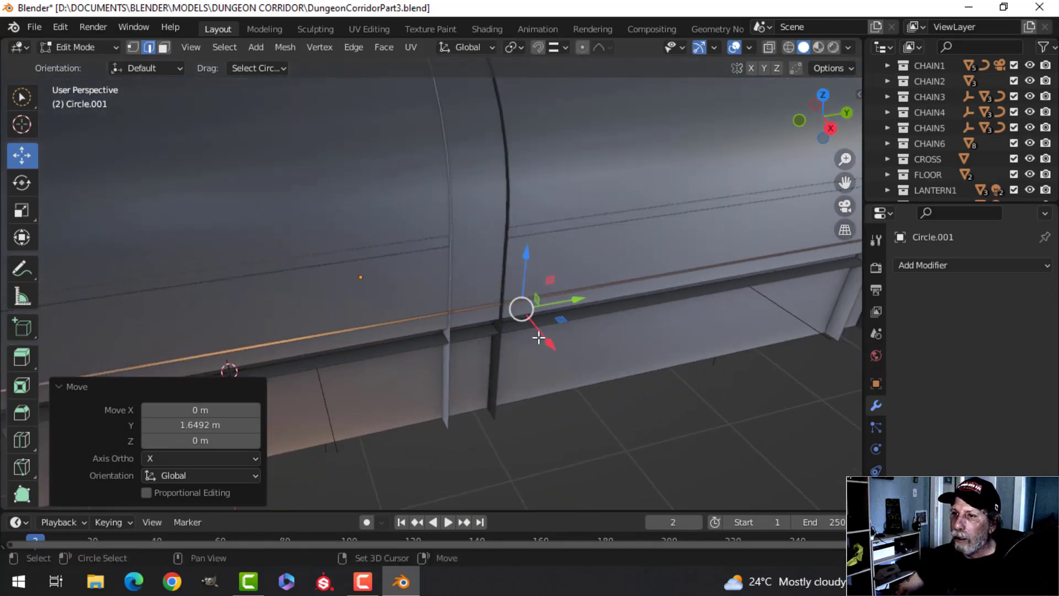
# Step: Leave mesh editing and set the inverted spear's origin to its geometry
pyautogui.press('Tab')
pyautogui.click(312, 211)
pyautogui.click(974, 291)
pyautogui.moveTo(617, 332); pyautogui.dragTo(540, 307, button='middle')
pyautogui.click(591, 285)
pyautogui.moveTo(591, 284); pyautogui.dragTo(480, 306, button='middle')
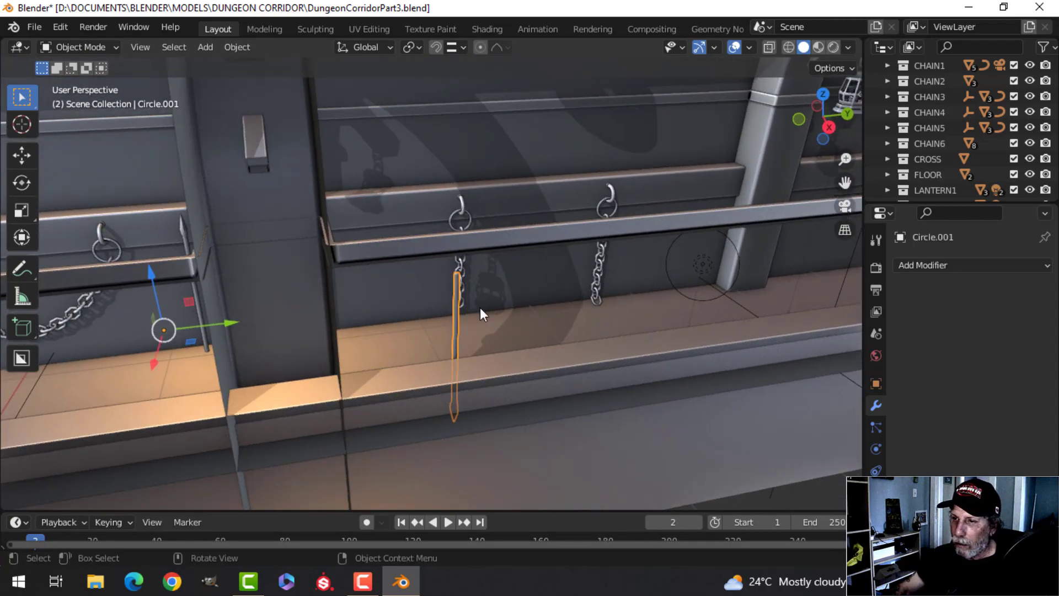
pyautogui.rightClick(457, 301)
pyautogui.moveTo(458, 301)
pyautogui.click(535, 317)
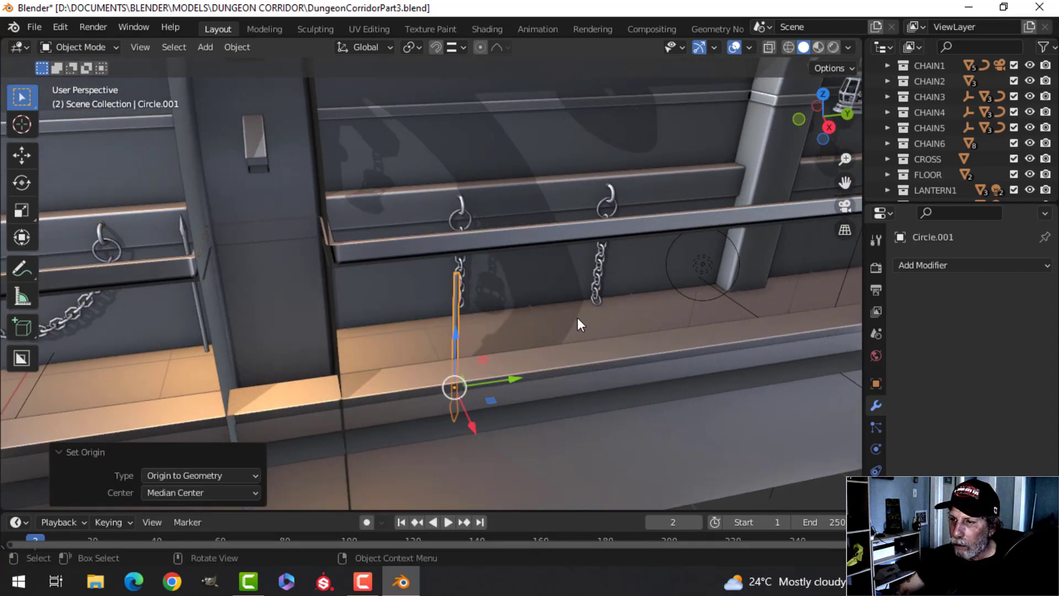
# Step: Shift the inverted spear a little farther down the corridor
pyautogui.moveTo(561, 320); pyautogui.dragTo(491, 374, button='middle')
pyautogui.moveTo(461, 379); pyautogui.dragTo(511, 365)
pyautogui.moveTo(511, 365)
pyautogui.mouseDown(button='middle')
pyautogui.moveTo(466, 361)
pyautogui.moveTo(480, 358)
pyautogui.moveTo(518, 383)
pyautogui.moveTo(440, 383)
pyautogui.moveTo(508, 349)
pyautogui.moveTo(503, 356)
pyautogui.mouseUp(button='middle')
# Step: Tilt the inverted spear's mesh with rotations of about -7.8° on X, -27.3° on Z and 5.37° on Y
pyautogui.press('Tab')
pyautogui.press('r')
pyautogui.press('x')
pyautogui.click(484, 365)
pyautogui.press('r')
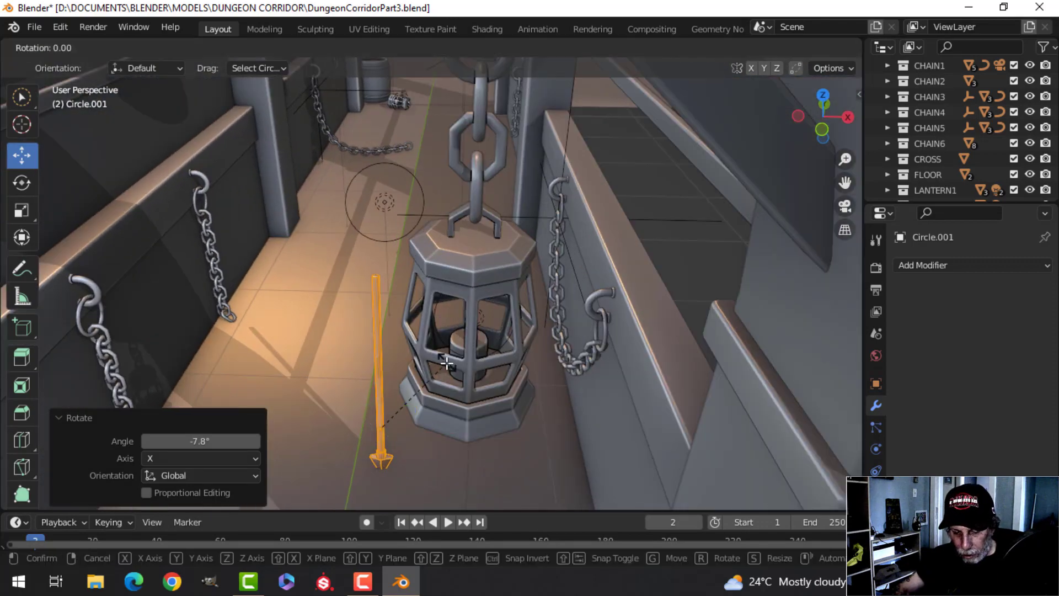
pyautogui.click(471, 387)
pyautogui.moveTo(472, 387); pyautogui.dragTo(478, 285, button='middle')
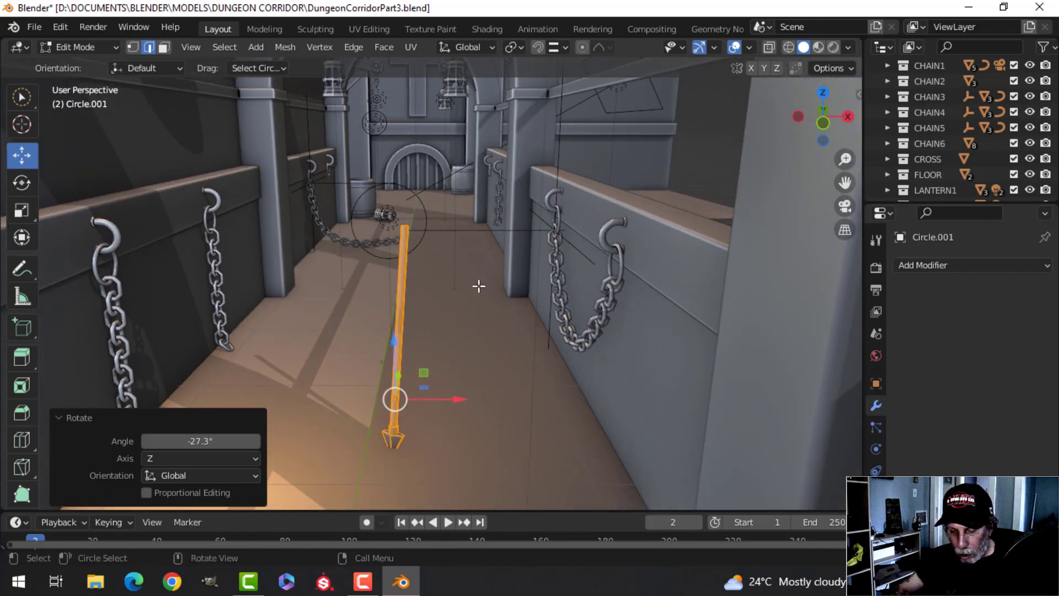
pyautogui.press('r')
pyautogui.press('y')
pyautogui.click(426, 324)
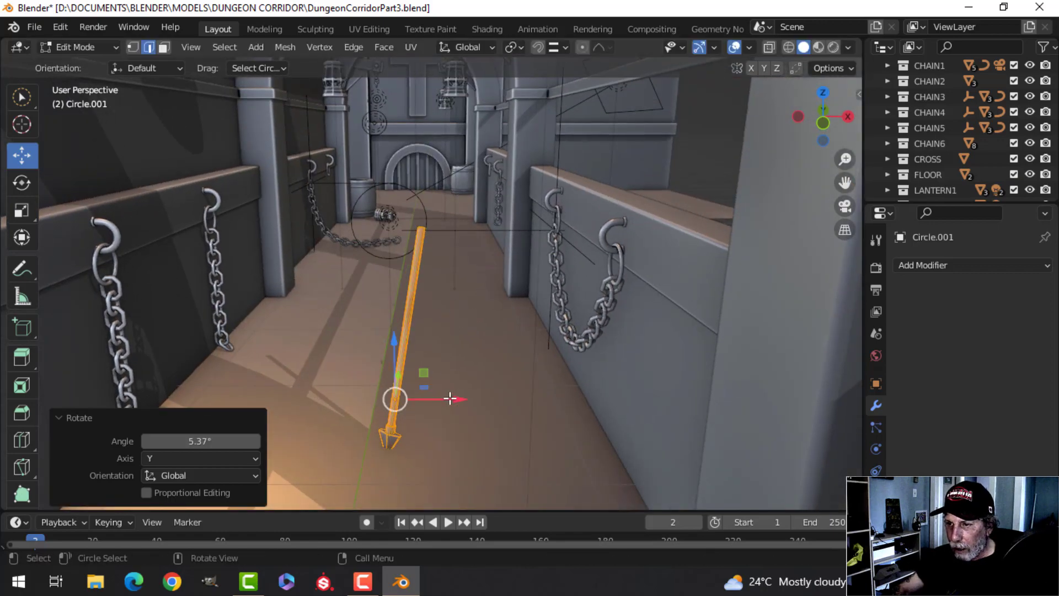
# Step: Move the tilted spear toward the corridor's right wall and leave mesh editing
pyautogui.press('g')
pyautogui.click(507, 383)
pyautogui.press('Tab')
# Step: Rotate the mesh of the upright spear by the left column about -52.9° around Z
pyautogui.scroll(-3, 499, 386)
pyautogui.moveTo(494, 391); pyautogui.dragTo(372, 333, button='middle')
pyautogui.scroll(1, 365, 326)
pyautogui.click(343, 237)
pyautogui.press('Tab')
pyautogui.press('r')
pyautogui.press('z')
pyautogui.click(361, 325)
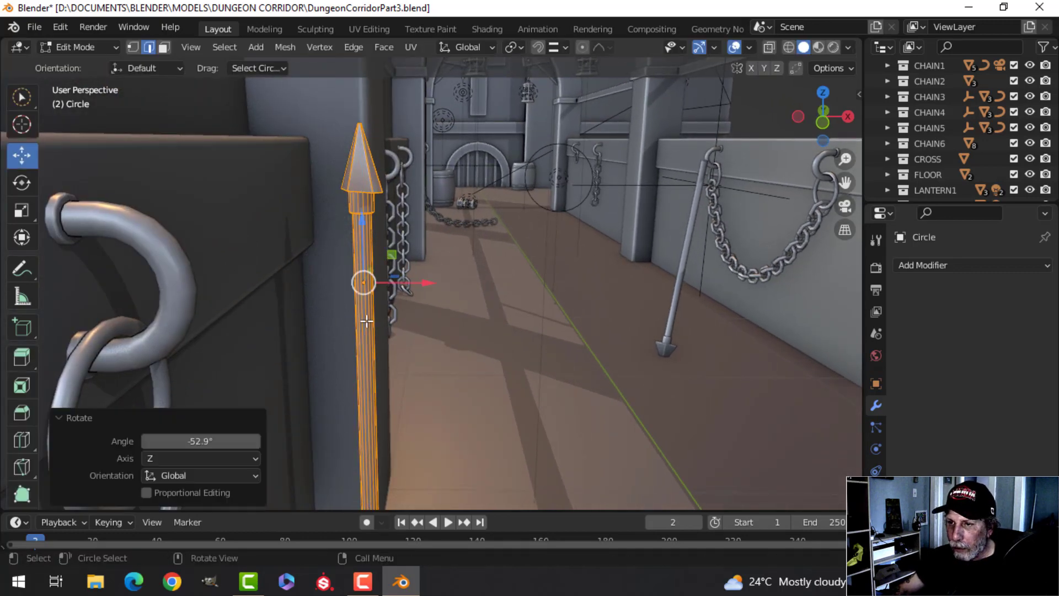
# Step: Move the upright spear about 0.165 m along Y and nudge it along X against the left column
pyautogui.moveTo(370, 330); pyautogui.dragTo(351, 316, button='middle')
pyautogui.moveTo(353, 296); pyautogui.dragTo(390, 287)
pyautogui.moveTo(390, 287); pyautogui.dragTo(446, 346, button='middle')
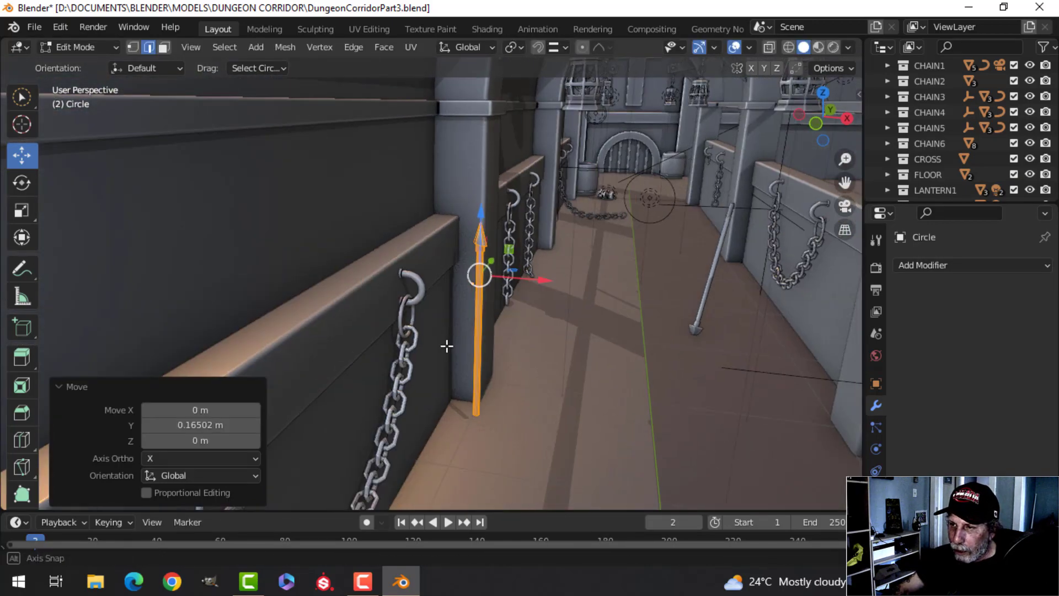
pyautogui.moveTo(548, 279); pyautogui.dragTo(532, 273)
pyautogui.press('Tab')
pyautogui.scroll(-4, 526, 331)
pyautogui.hotkey('alt', 'a')
# Step: Lower the upright spear's mesh about 0.09 m along Z to the floor and leave mesh editing
pyautogui.scroll(4, 523, 349)
pyautogui.keyDown('shift'); pyautogui.moveTo(524, 348); pyautogui.dragTo(413, 220, button='middle'); pyautogui.keyUp('shift')
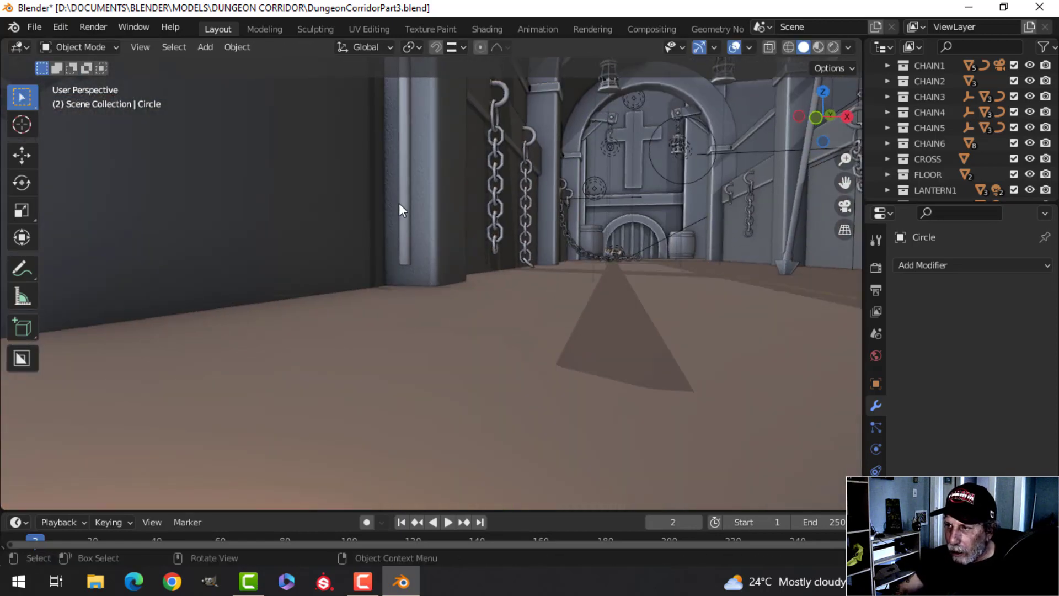
pyautogui.click(401, 207)
pyautogui.press('Tab')
pyautogui.press('g')
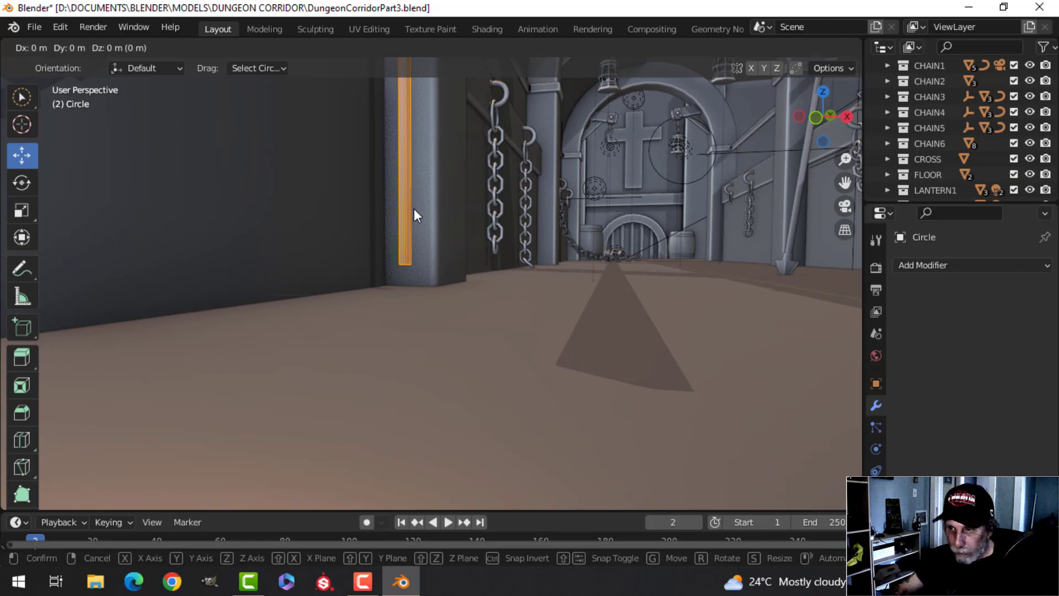
pyautogui.press('z')
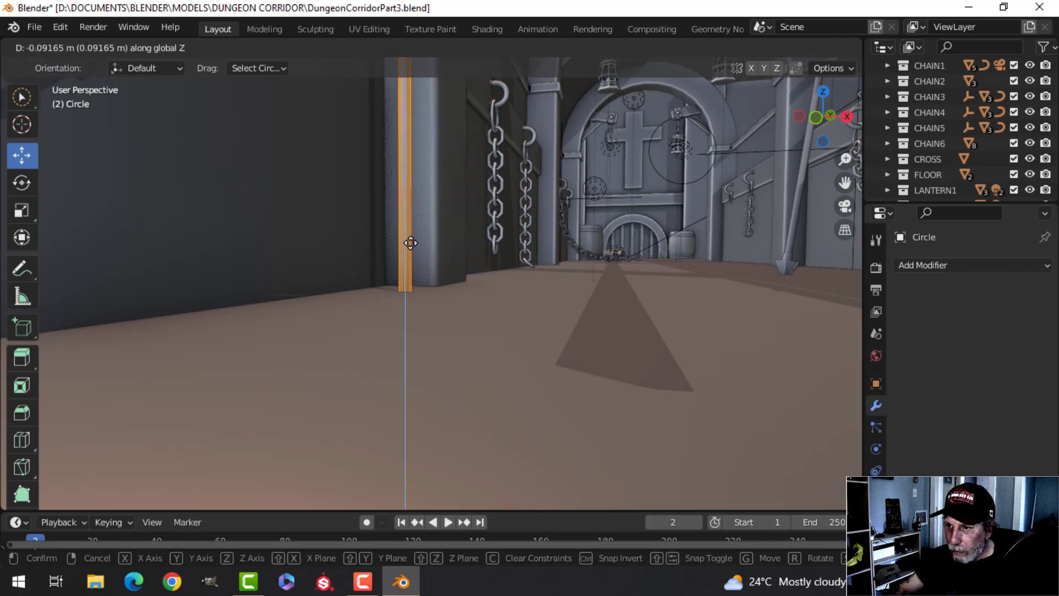
pyautogui.click(410, 243)
pyautogui.press('Tab')
# Step: Examine the placement of both spears from the corridor entrance
pyautogui.moveTo(410, 246); pyautogui.dragTo(406, 289, button='middle')
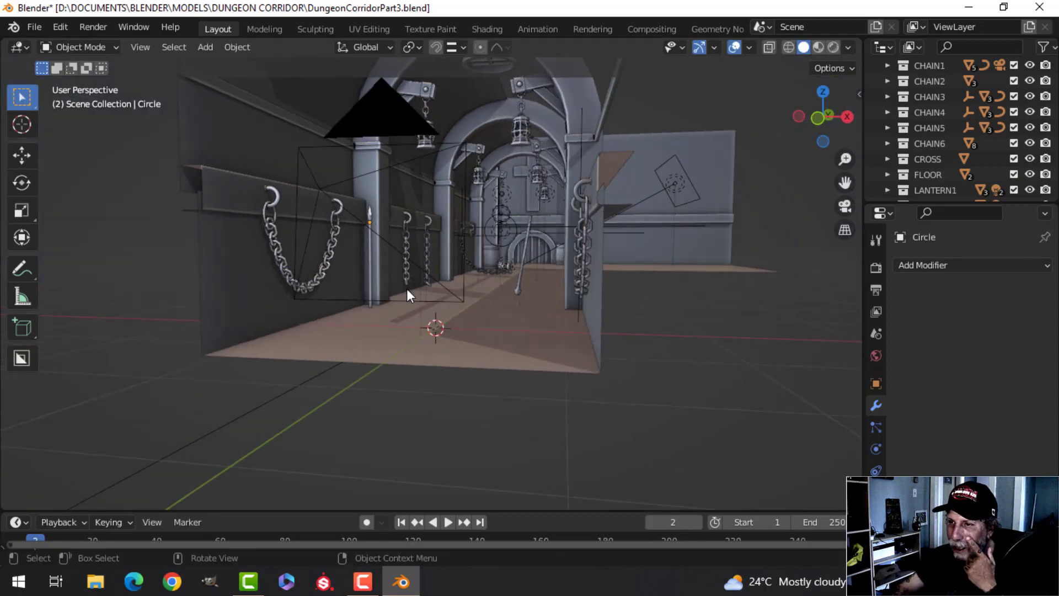
pyautogui.scroll(6, 406, 289)
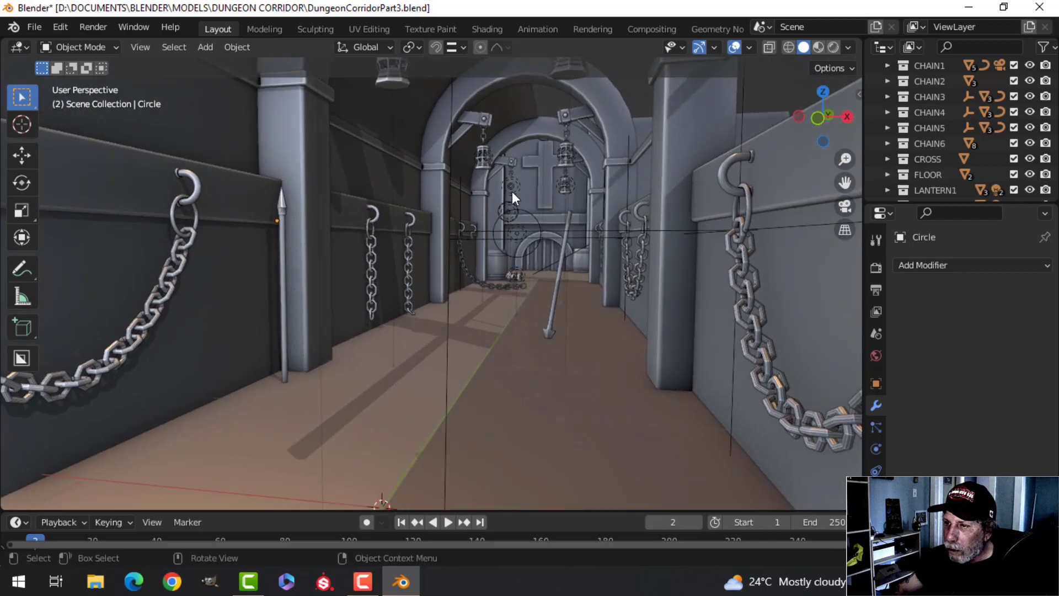
pyautogui.moveTo(508, 185); pyautogui.dragTo(478, 248, button='middle')
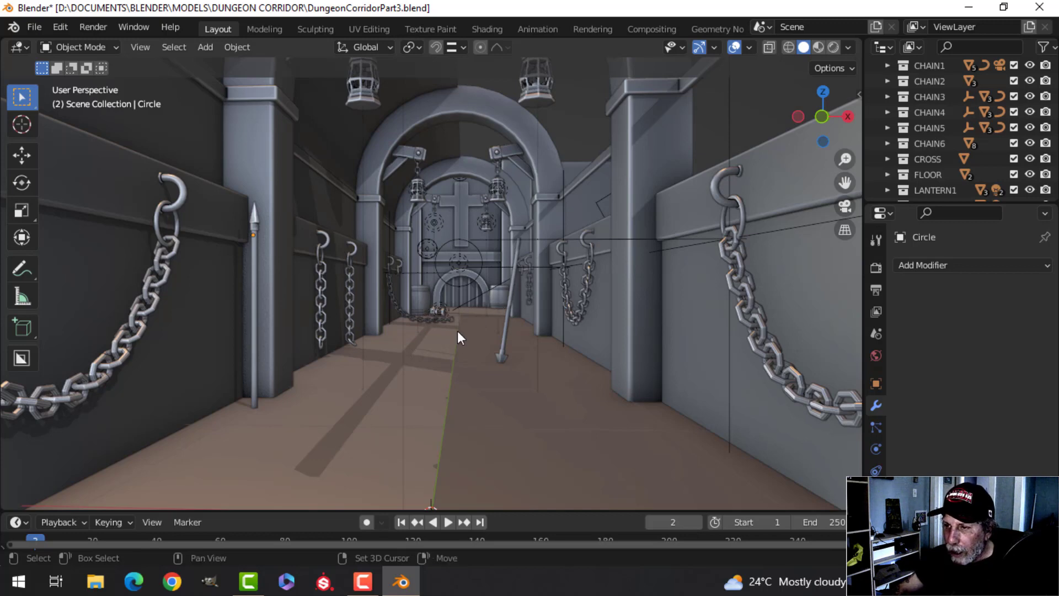
pyautogui.moveTo(459, 331); pyautogui.dragTo(473, 341, button='middle')
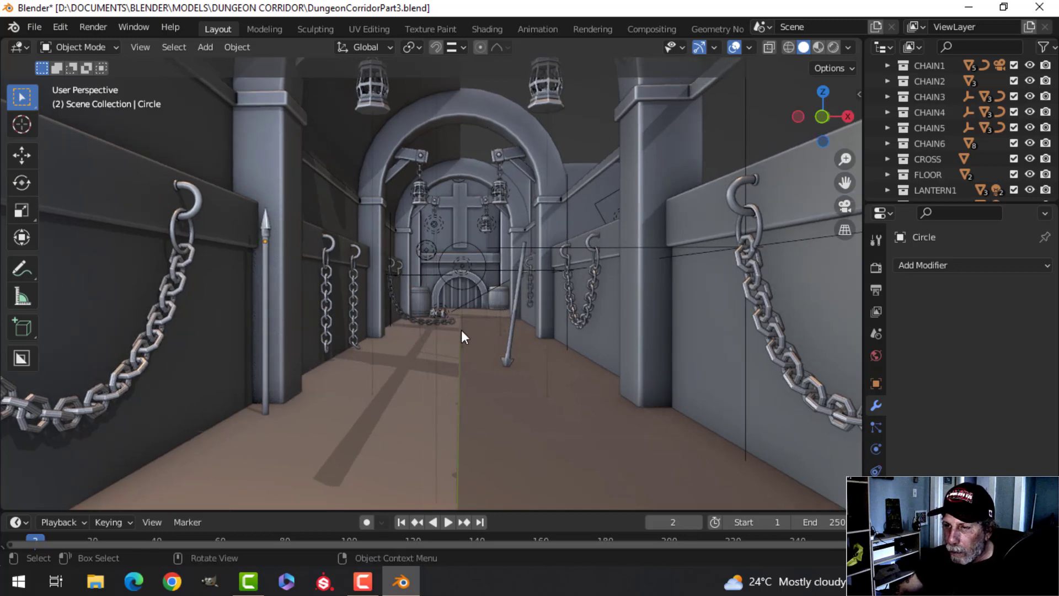
pyautogui.scroll(-5, 469, 337)
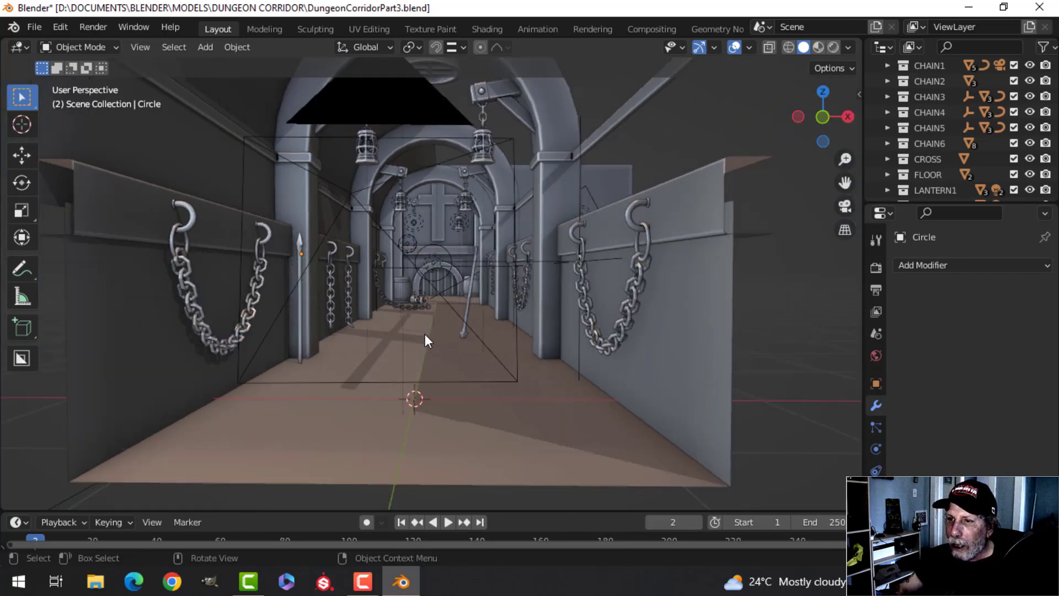
pyautogui.moveTo(425, 335); pyautogui.dragTo(414, 350, button='middle')
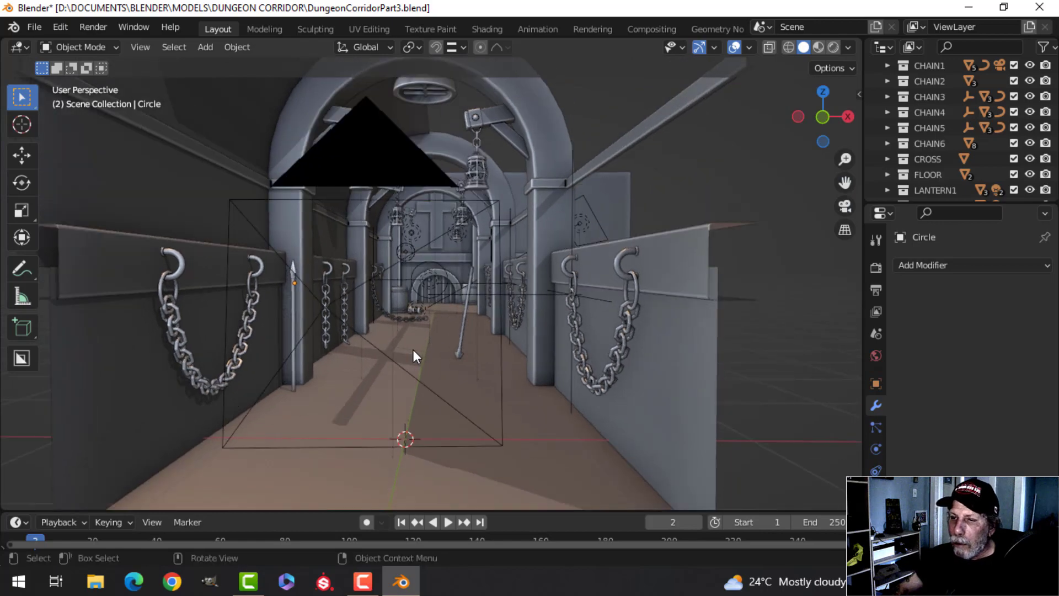
# Step: Save the file and assign the existing Base Material to both the upright spear and the leaning spear
pyautogui.hotkey('ctrl', 's')
pyautogui.scroll(4, 395, 346)
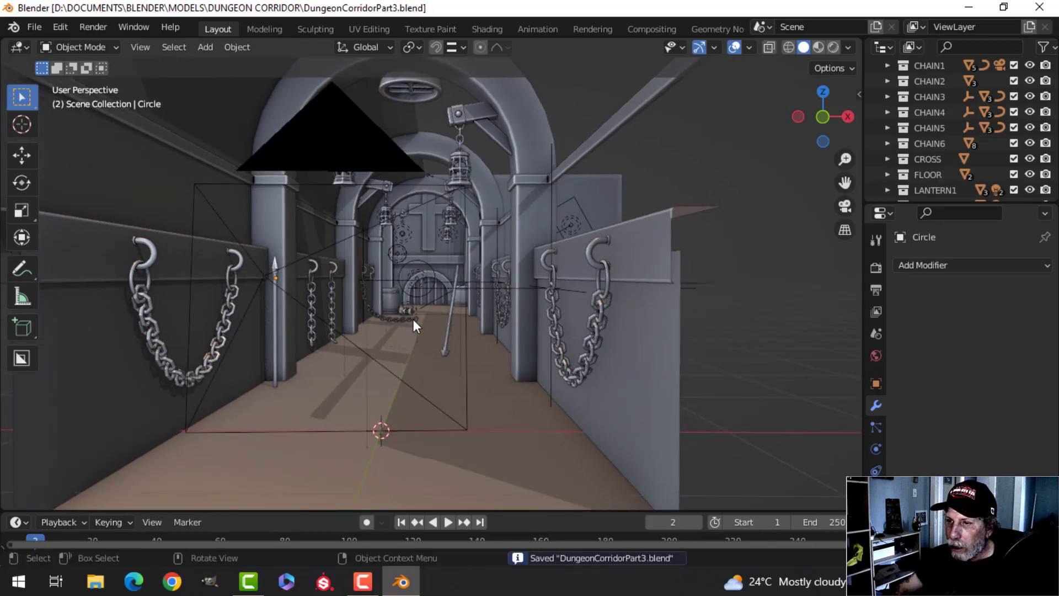
pyautogui.scroll(4, 300, 336)
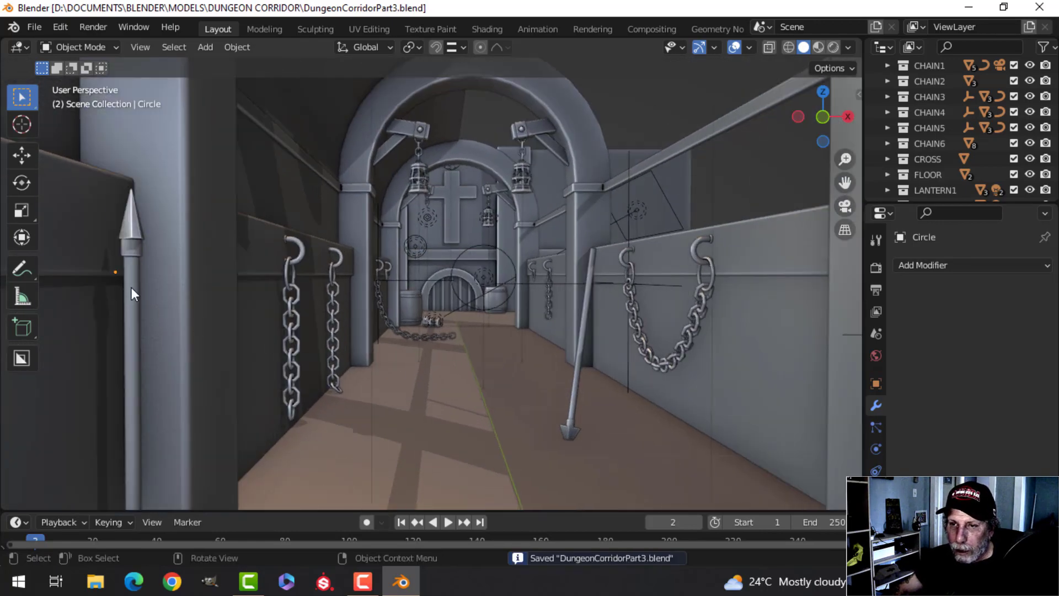
pyautogui.click(131, 287)
pyautogui.click(875, 514)
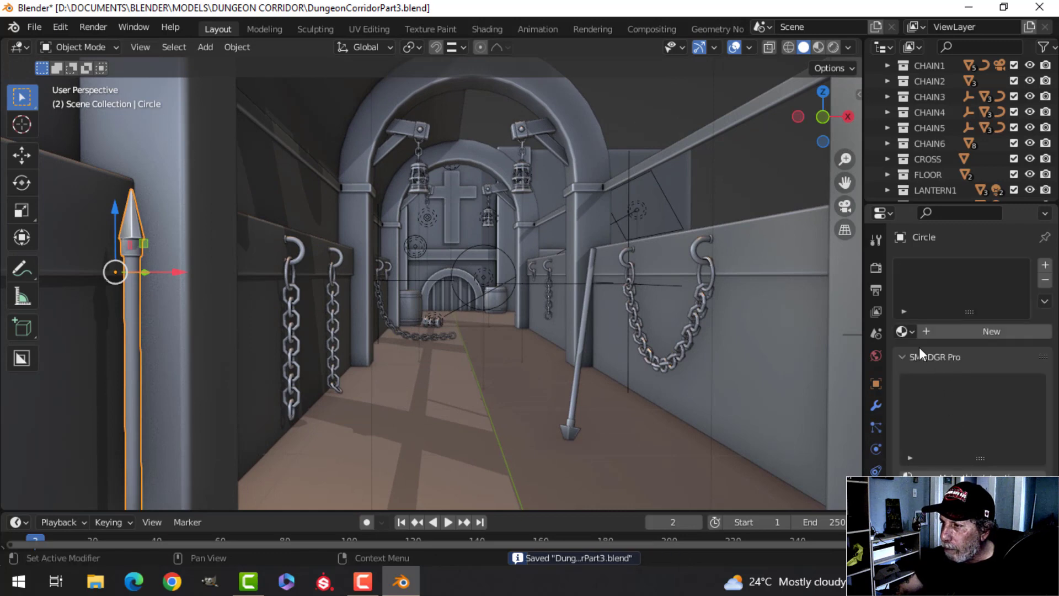
pyautogui.click(901, 331)
pyautogui.click(797, 356)
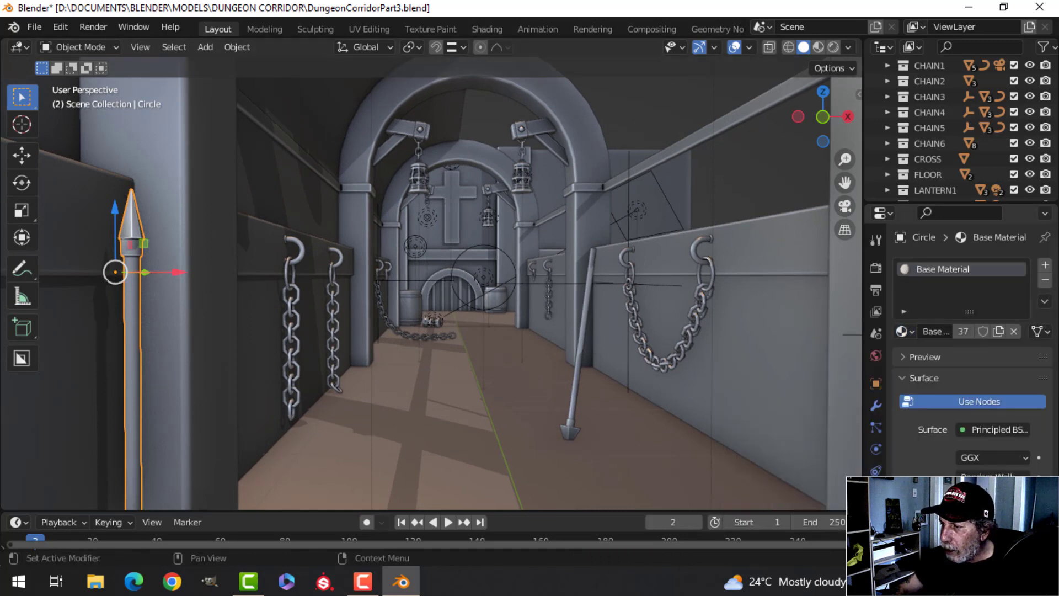
pyautogui.click(582, 330)
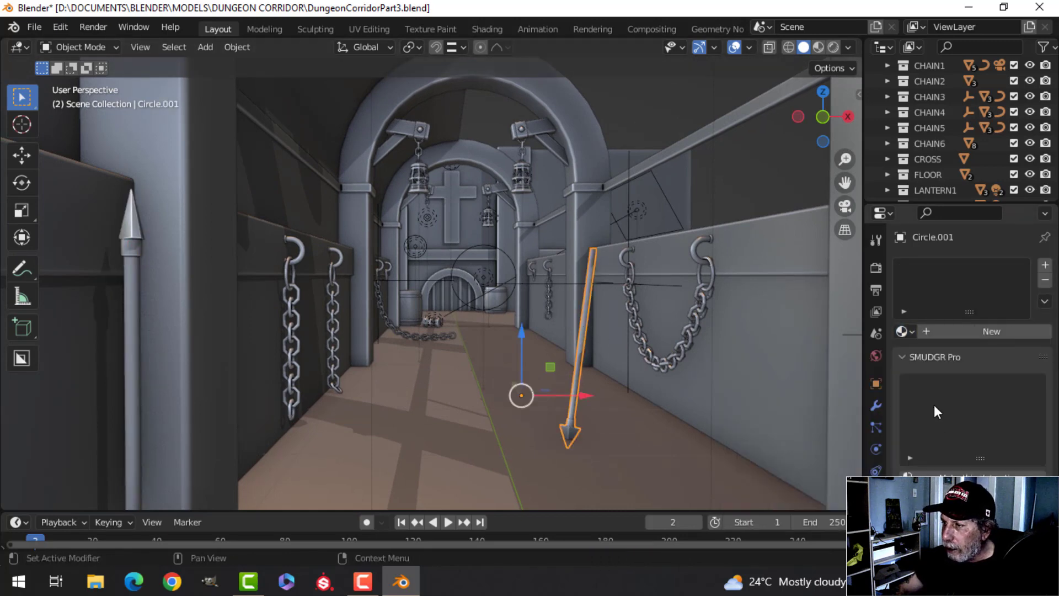
pyautogui.click(902, 331)
pyautogui.click(796, 356)
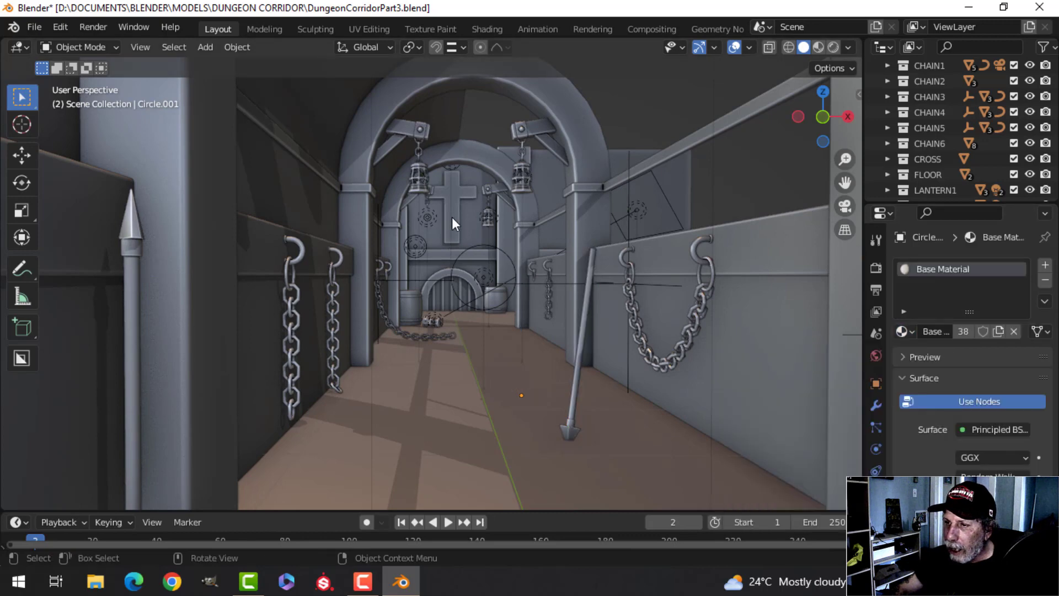
# Step: Assign the existing Base Material to the cross on the back wall
pyautogui.click(450, 159)
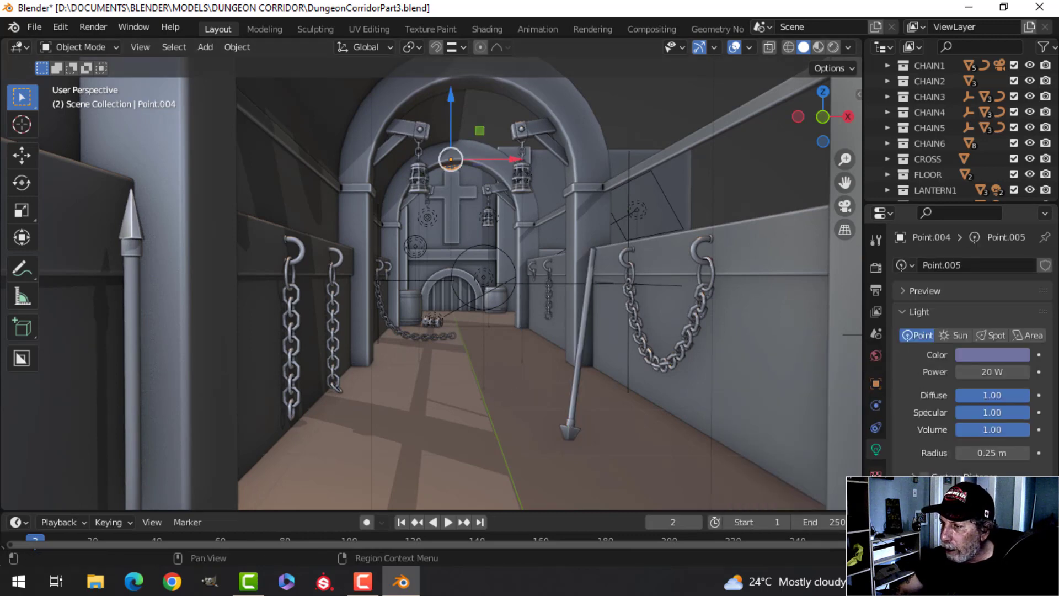
pyautogui.click(469, 234)
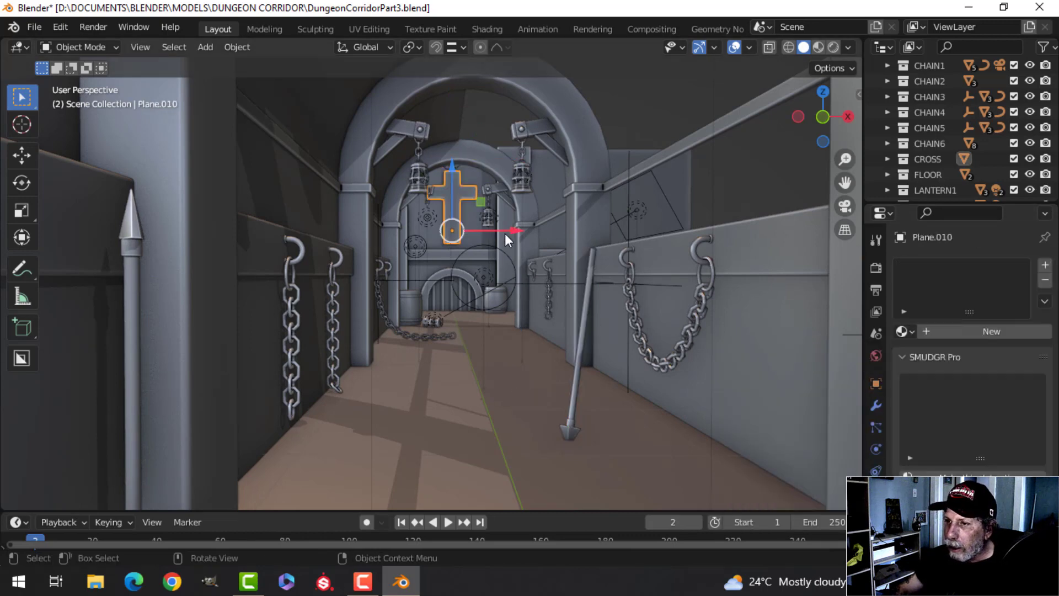
pyautogui.click(906, 332)
pyautogui.click(792, 356)
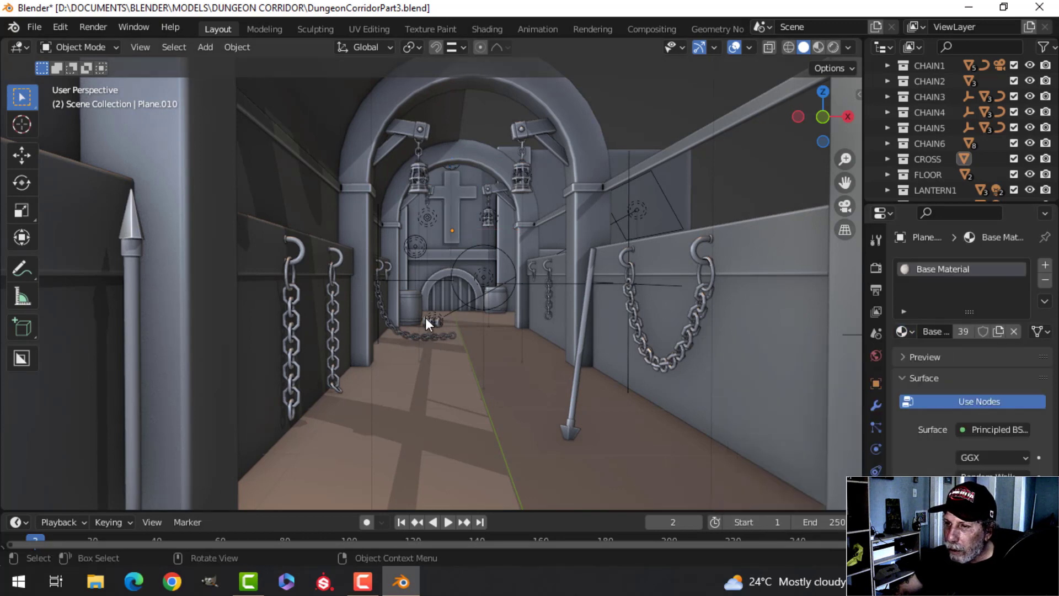
# Step: Assign Base Material to the barrel beside the fallen lantern and to its hoops
pyautogui.click(412, 306)
pyautogui.click(902, 332)
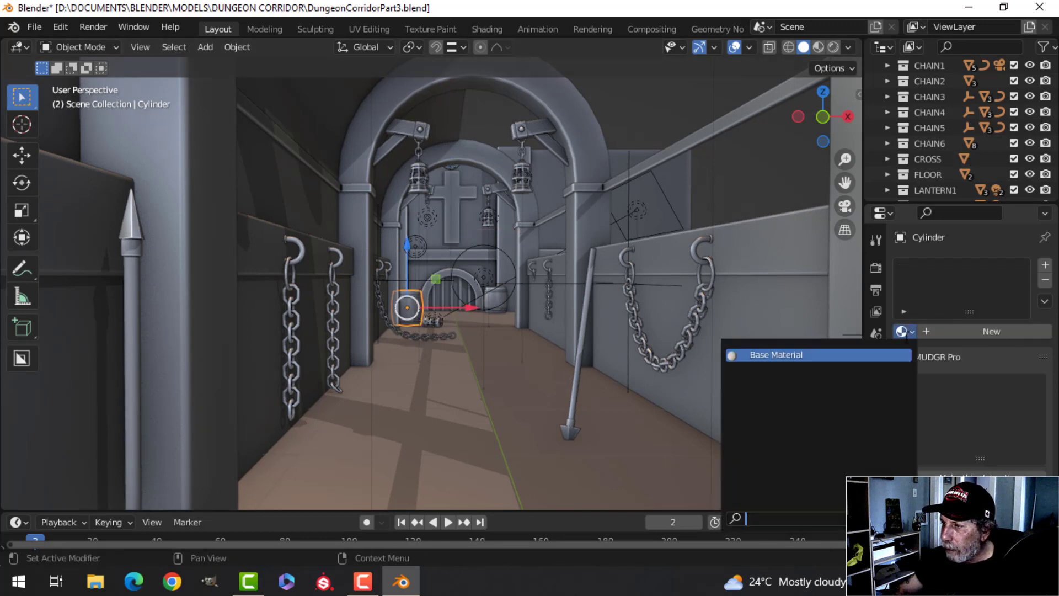
pyautogui.click(843, 354)
pyautogui.scroll(3, 573, 332)
pyautogui.press('KP_Decimal')
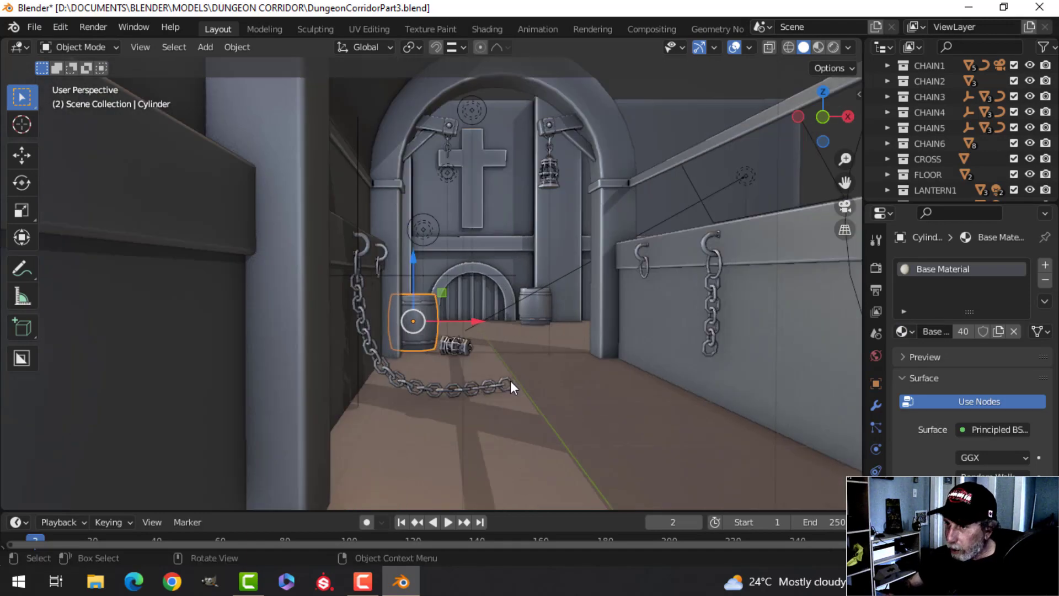
pyautogui.click(531, 145)
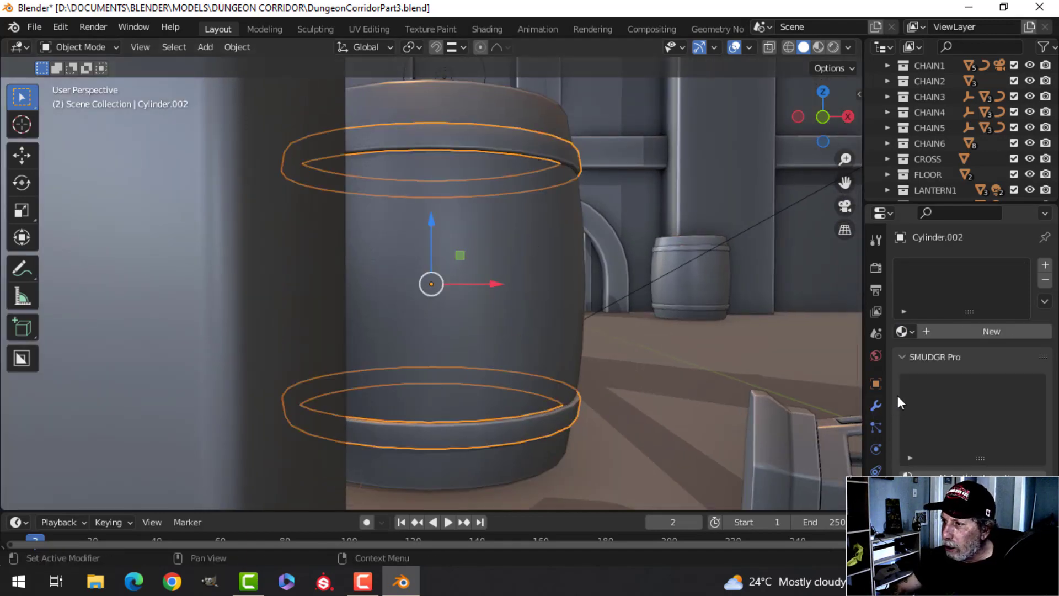
pyautogui.click(901, 331)
pyautogui.click(815, 354)
# Step: Assign Base Material to the far barrel by the back wall and to its hoops
pyautogui.click(703, 280)
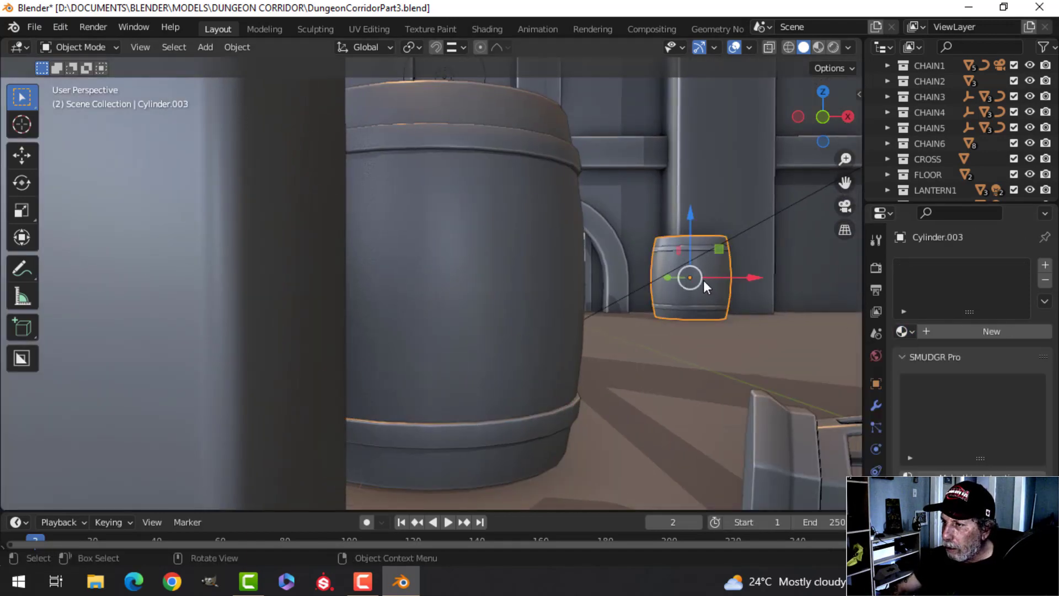
pyautogui.click(903, 331)
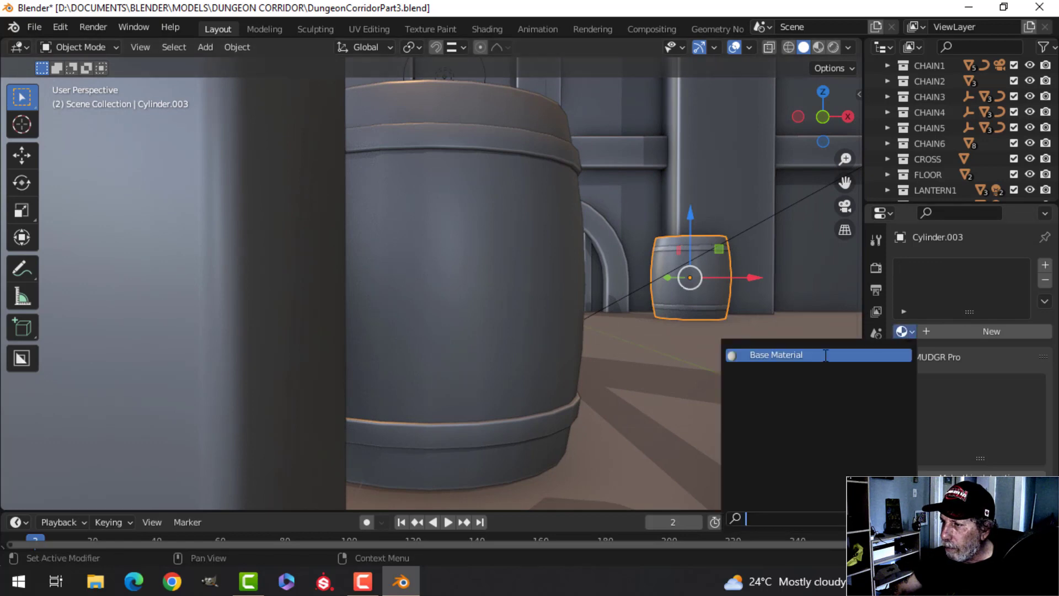
pyautogui.click(819, 355)
pyautogui.click(674, 247)
pyautogui.click(902, 331)
pyautogui.click(816, 354)
# Step: Check the material of the back wall and save the file
pyautogui.click(736, 158)
pyautogui.moveTo(735, 157); pyautogui.dragTo(750, 332, button='middle')
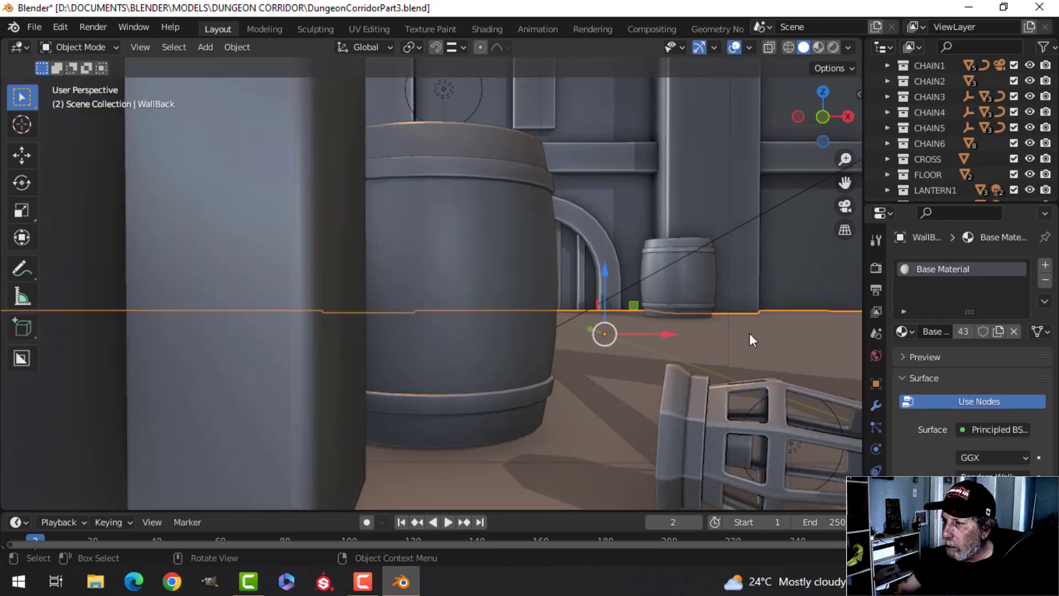
pyautogui.scroll(-8, 750, 332)
pyautogui.hotkey('ctrl', 's')
# Step: Frame the corridor through the scene camera and render the image
pyautogui.moveTo(677, 359)
pyautogui.keyDown('shift'); pyautogui.mouseDown(button='middle')
pyautogui.moveTo(690, 356)
pyautogui.moveTo(684, 369)
pyautogui.mouseUp(button='middle'); pyautogui.keyUp('shift')
pyautogui.scroll(-3, 689, 358)
pyautogui.scroll(-3, 684, 370)
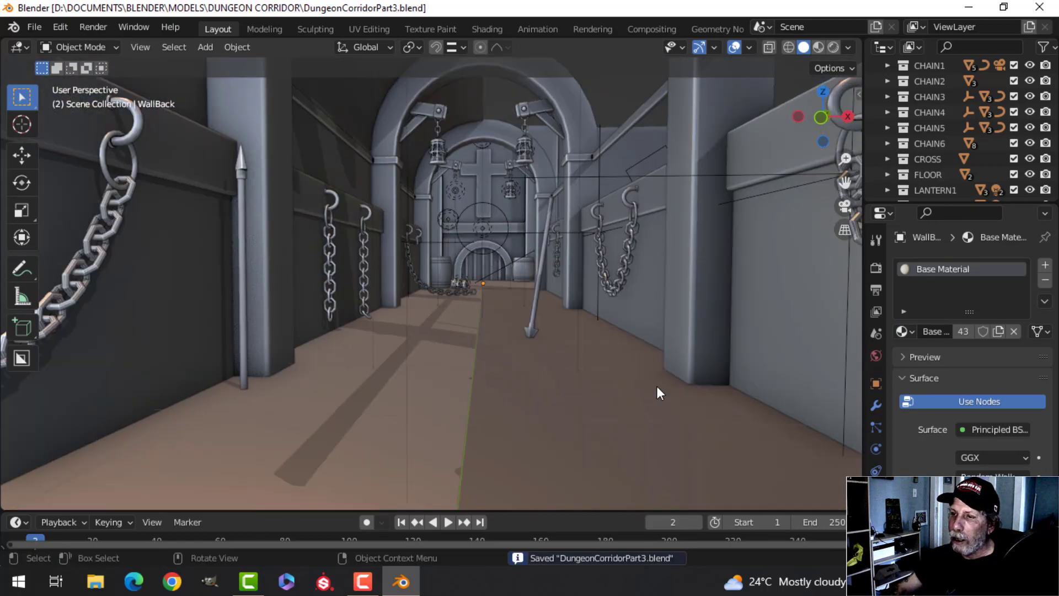
pyautogui.press('KP_0')
pyautogui.press('Home')
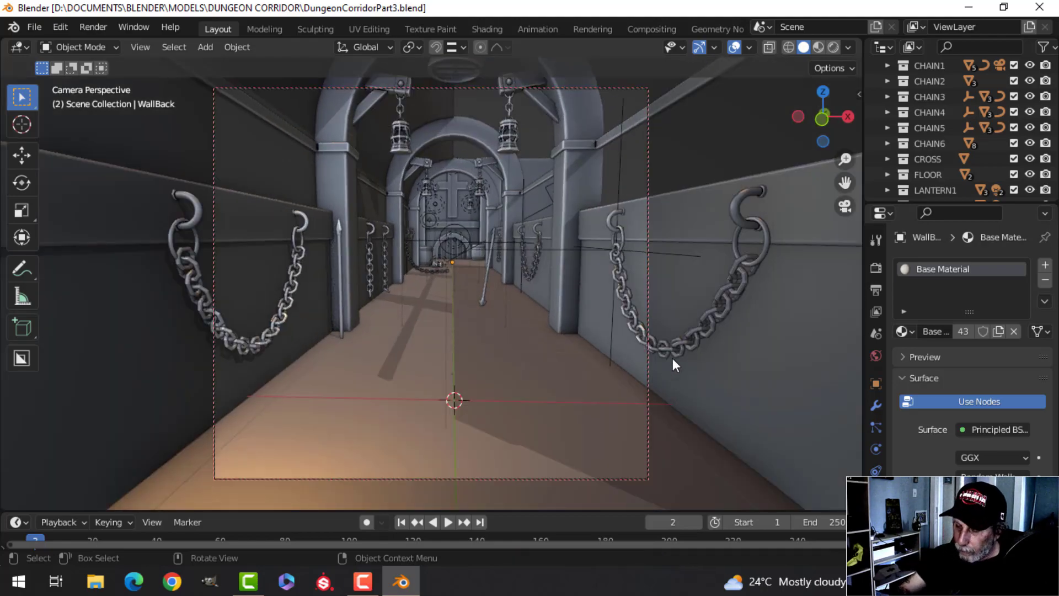
pyautogui.press('F12')
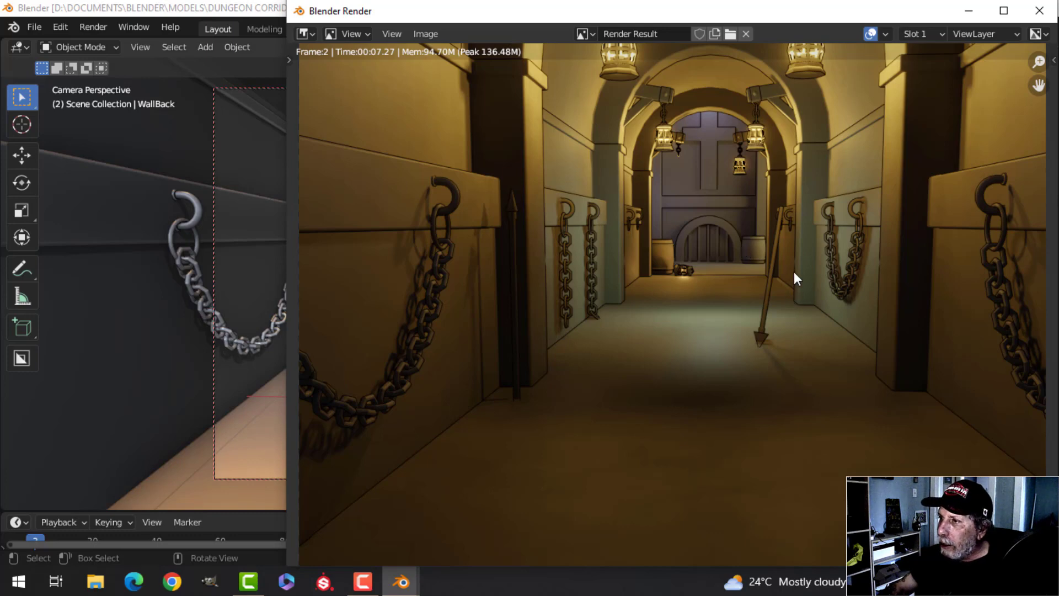
# Step: Examine the rendered corridor, checking the spears, barrels, cross, lanterns and chains
pyautogui.moveTo(792, 243); pyautogui.dragTo(714, 249, button='middle')
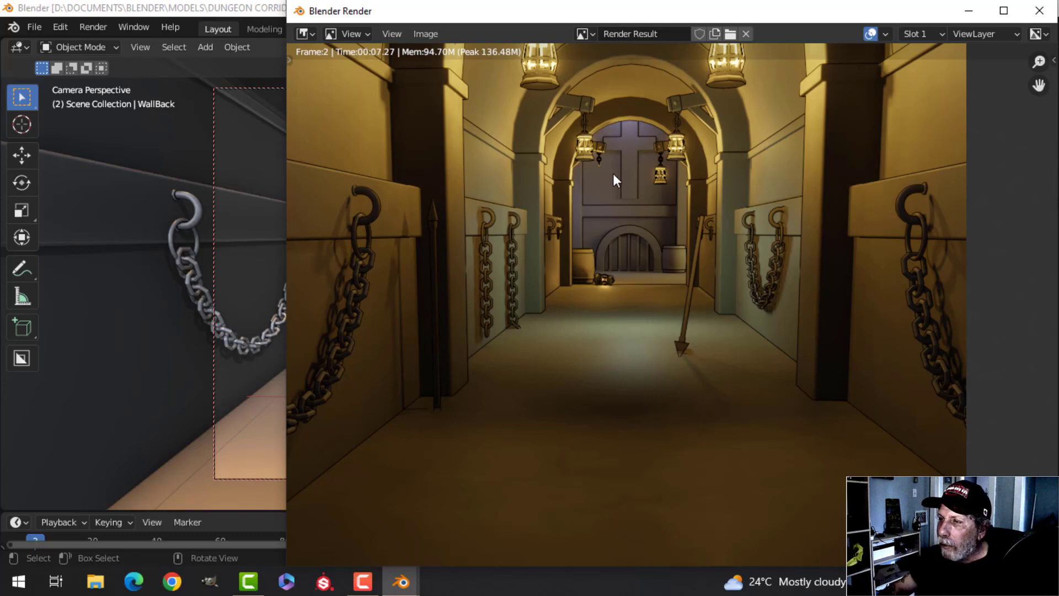
pyautogui.scroll(2, 612, 173)
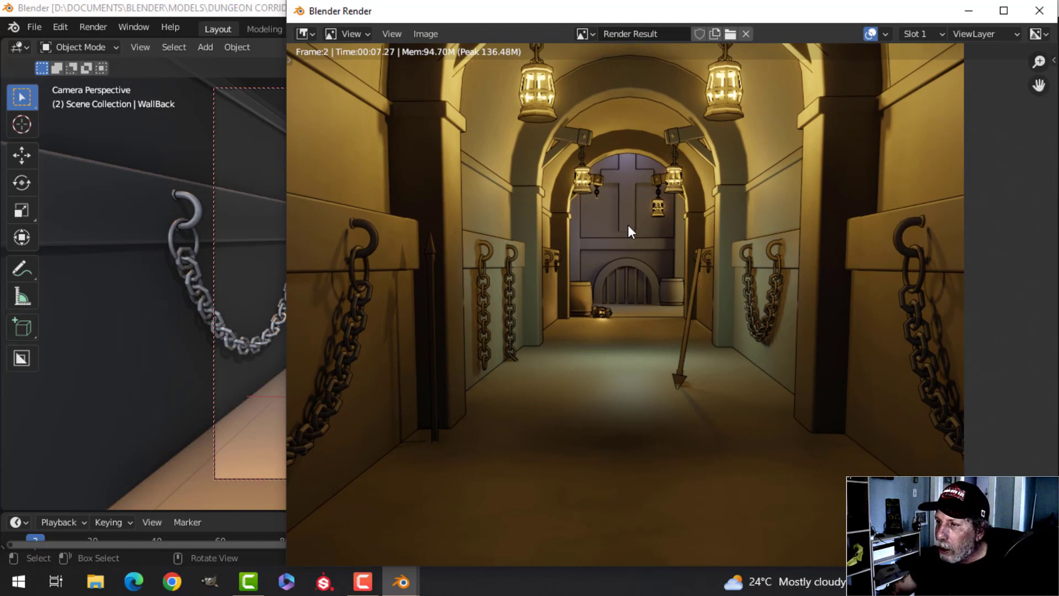
pyautogui.scroll(2, 630, 222)
pyautogui.moveTo(641, 186); pyautogui.dragTo(618, 199, button='middle')
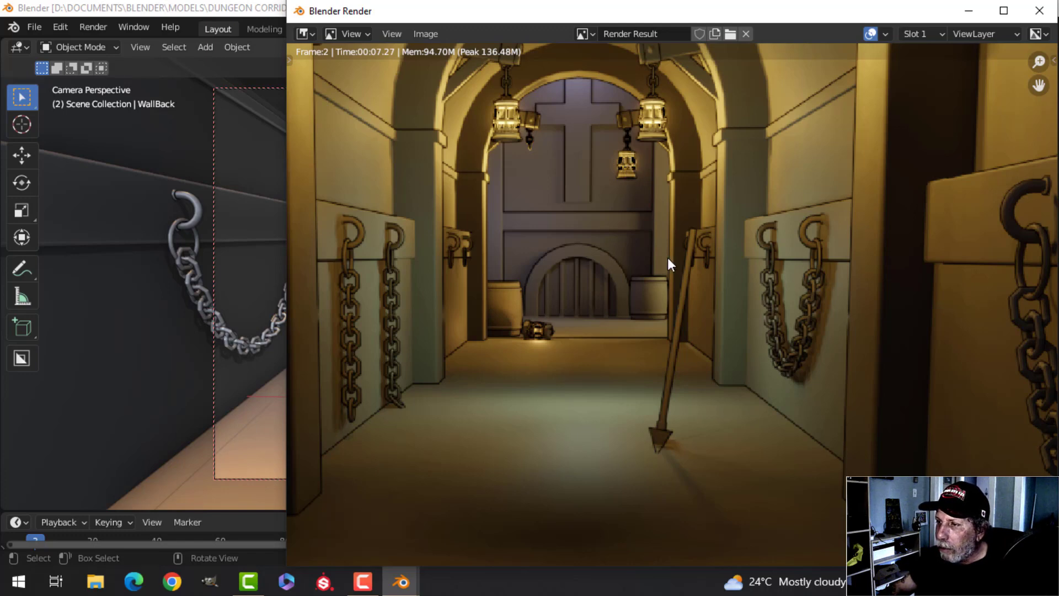
pyautogui.scroll(-2, 597, 307)
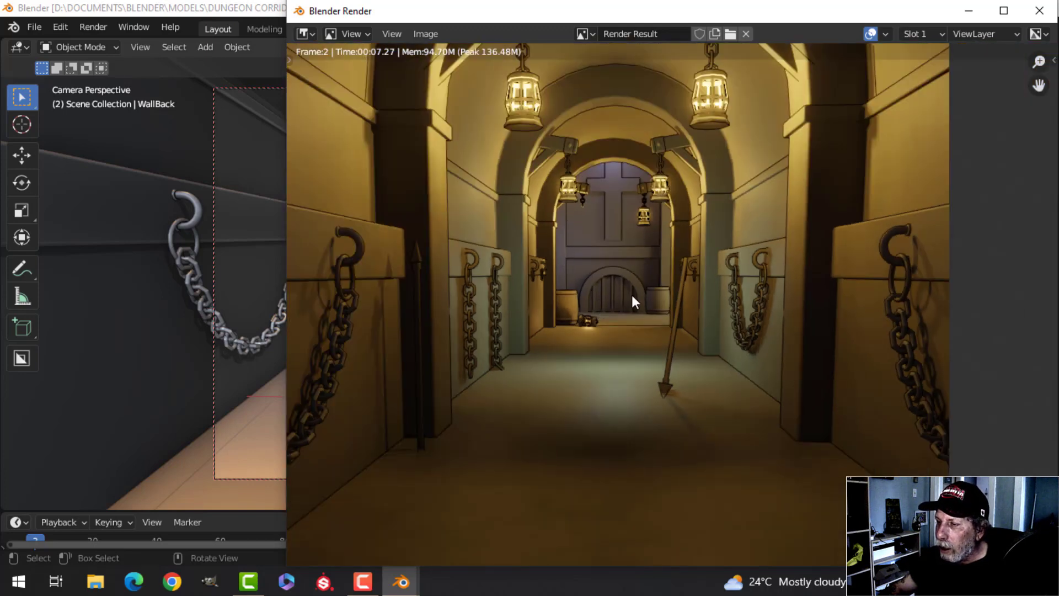
pyautogui.moveTo(646, 246); pyautogui.dragTo(615, 291, button='middle')
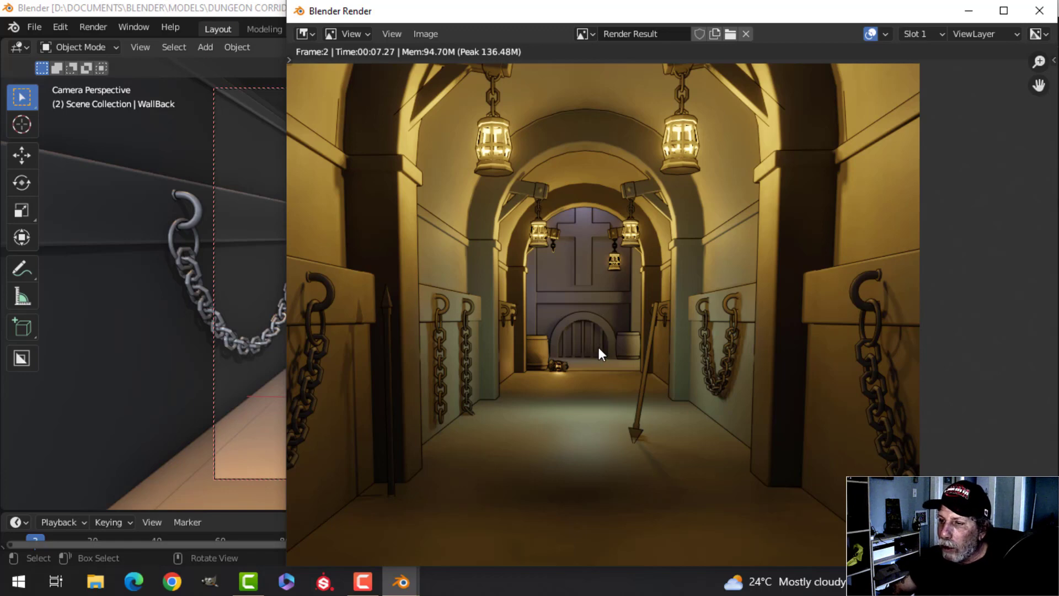
pyautogui.moveTo(627, 335); pyautogui.dragTo(615, 303, button='middle')
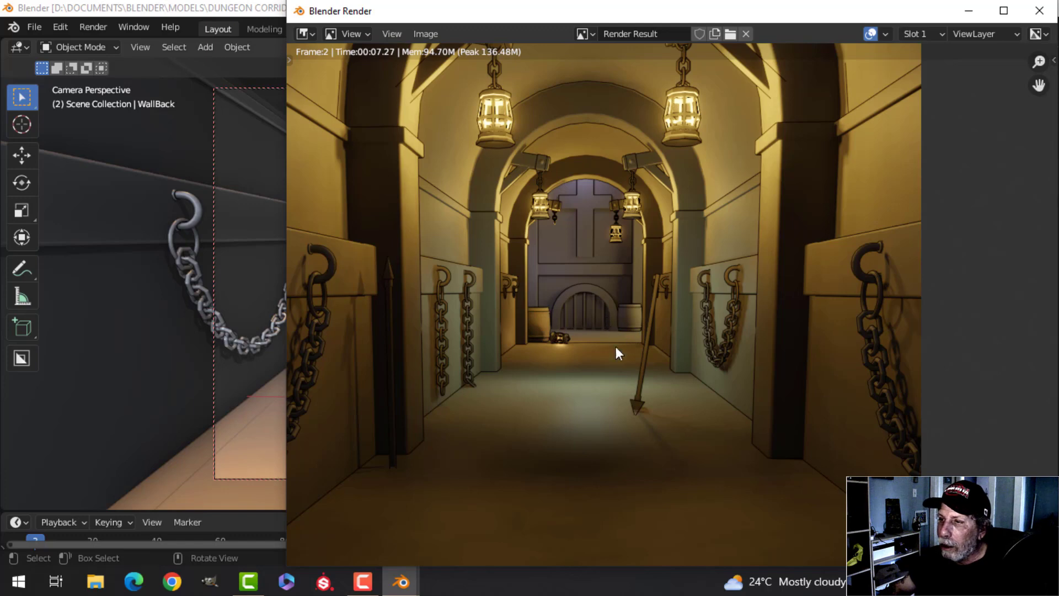
pyautogui.moveTo(628, 390); pyautogui.dragTo(620, 368, button='middle')
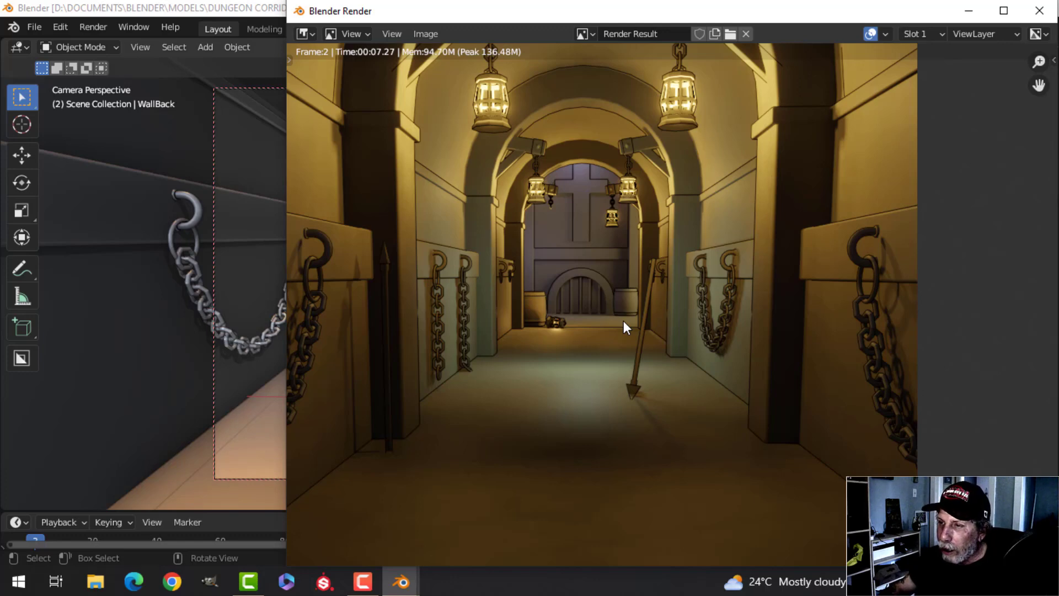
pyautogui.moveTo(615, 418); pyautogui.dragTo(601, 443, button='middle')
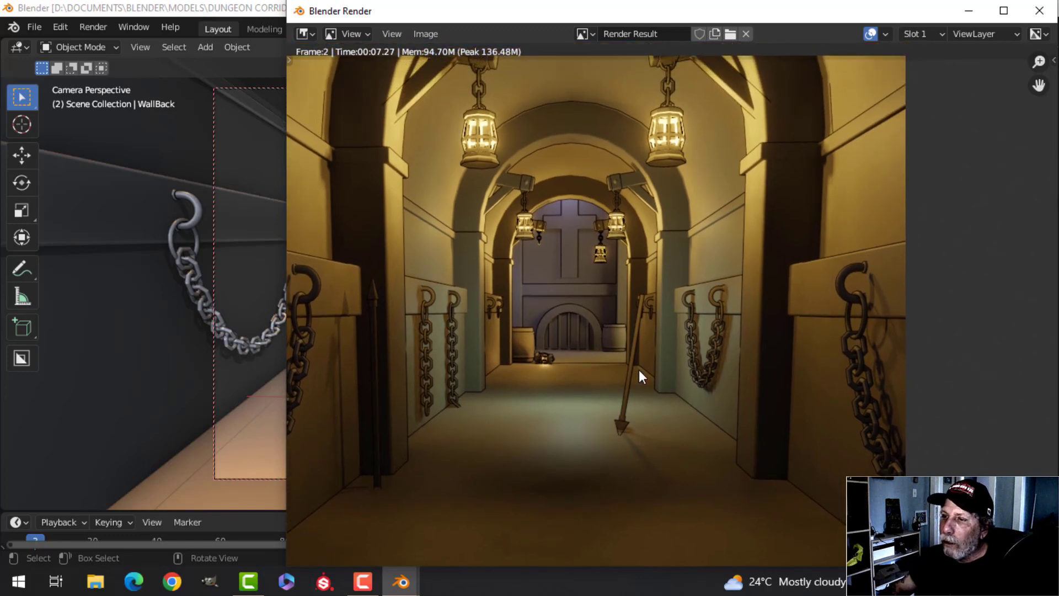
pyautogui.moveTo(641, 371); pyautogui.dragTo(634, 372, button='middle')
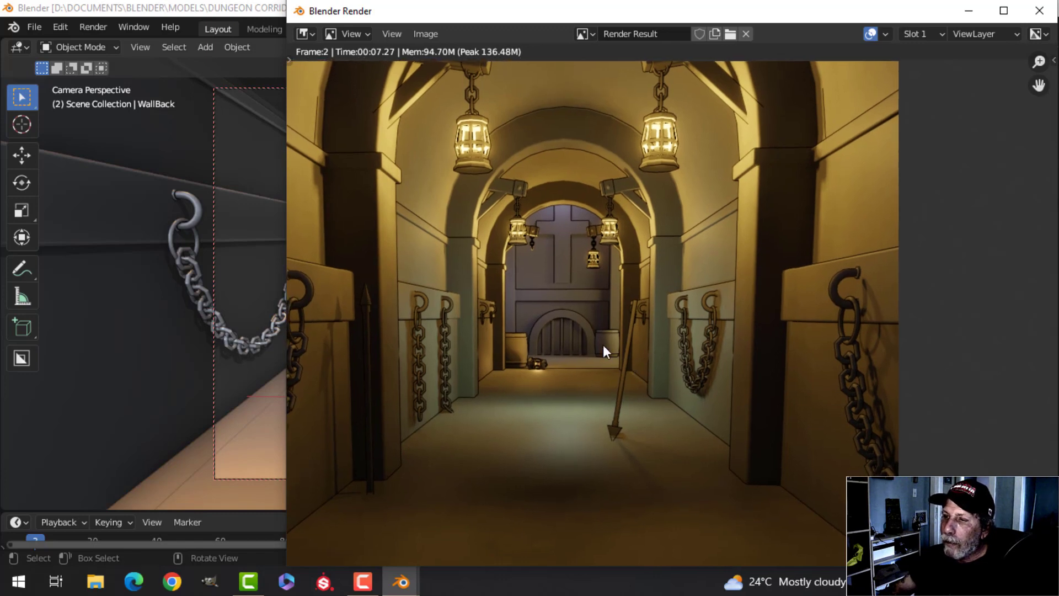